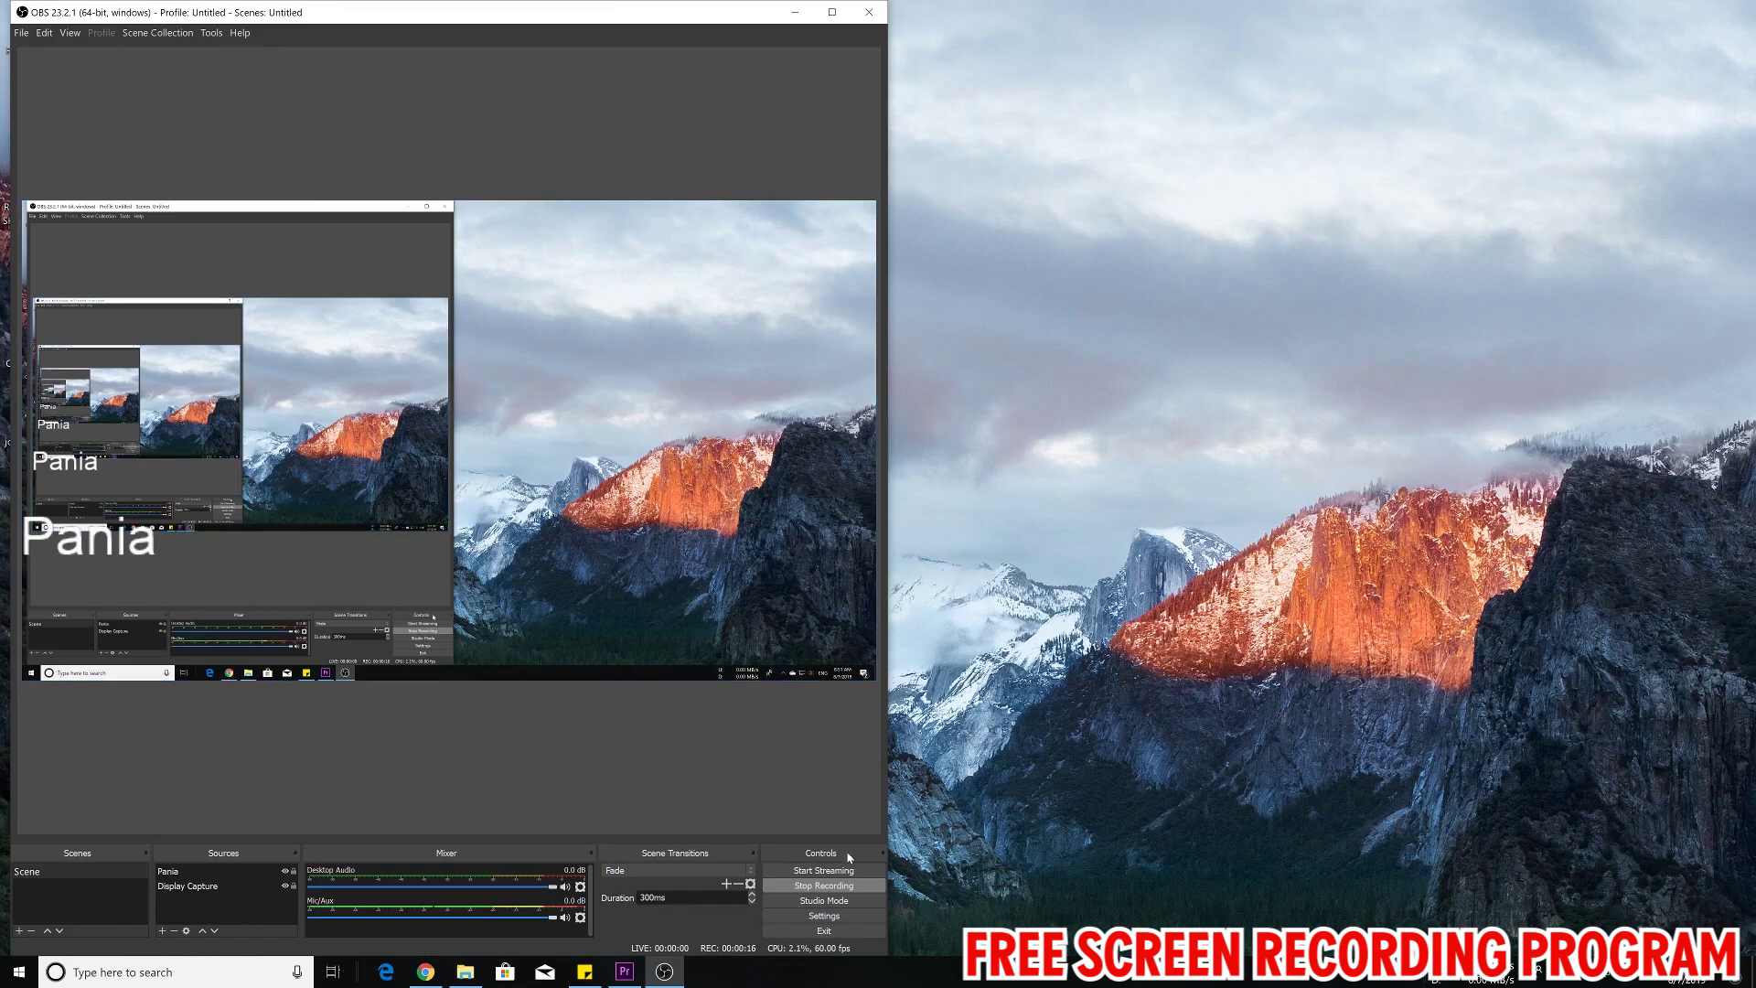
Switch to Chrome, open the official OBS website from the search results and maximize the browser window.
left_click(426, 972)
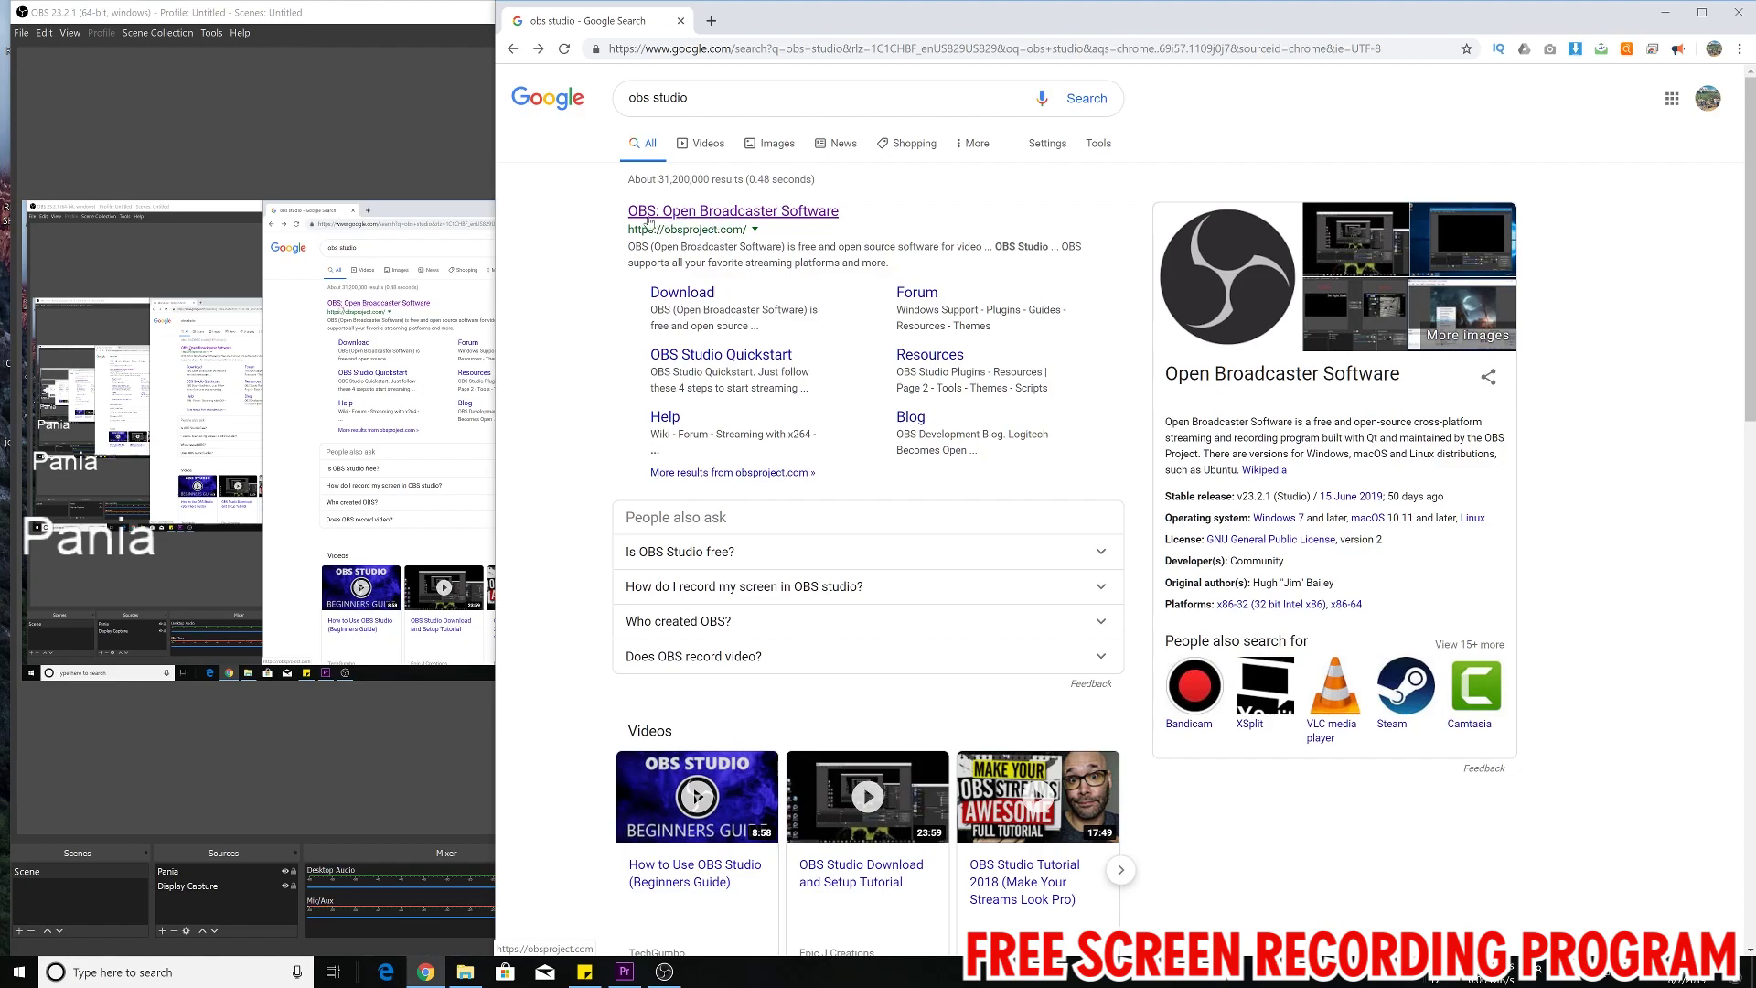
left_click(700, 212)
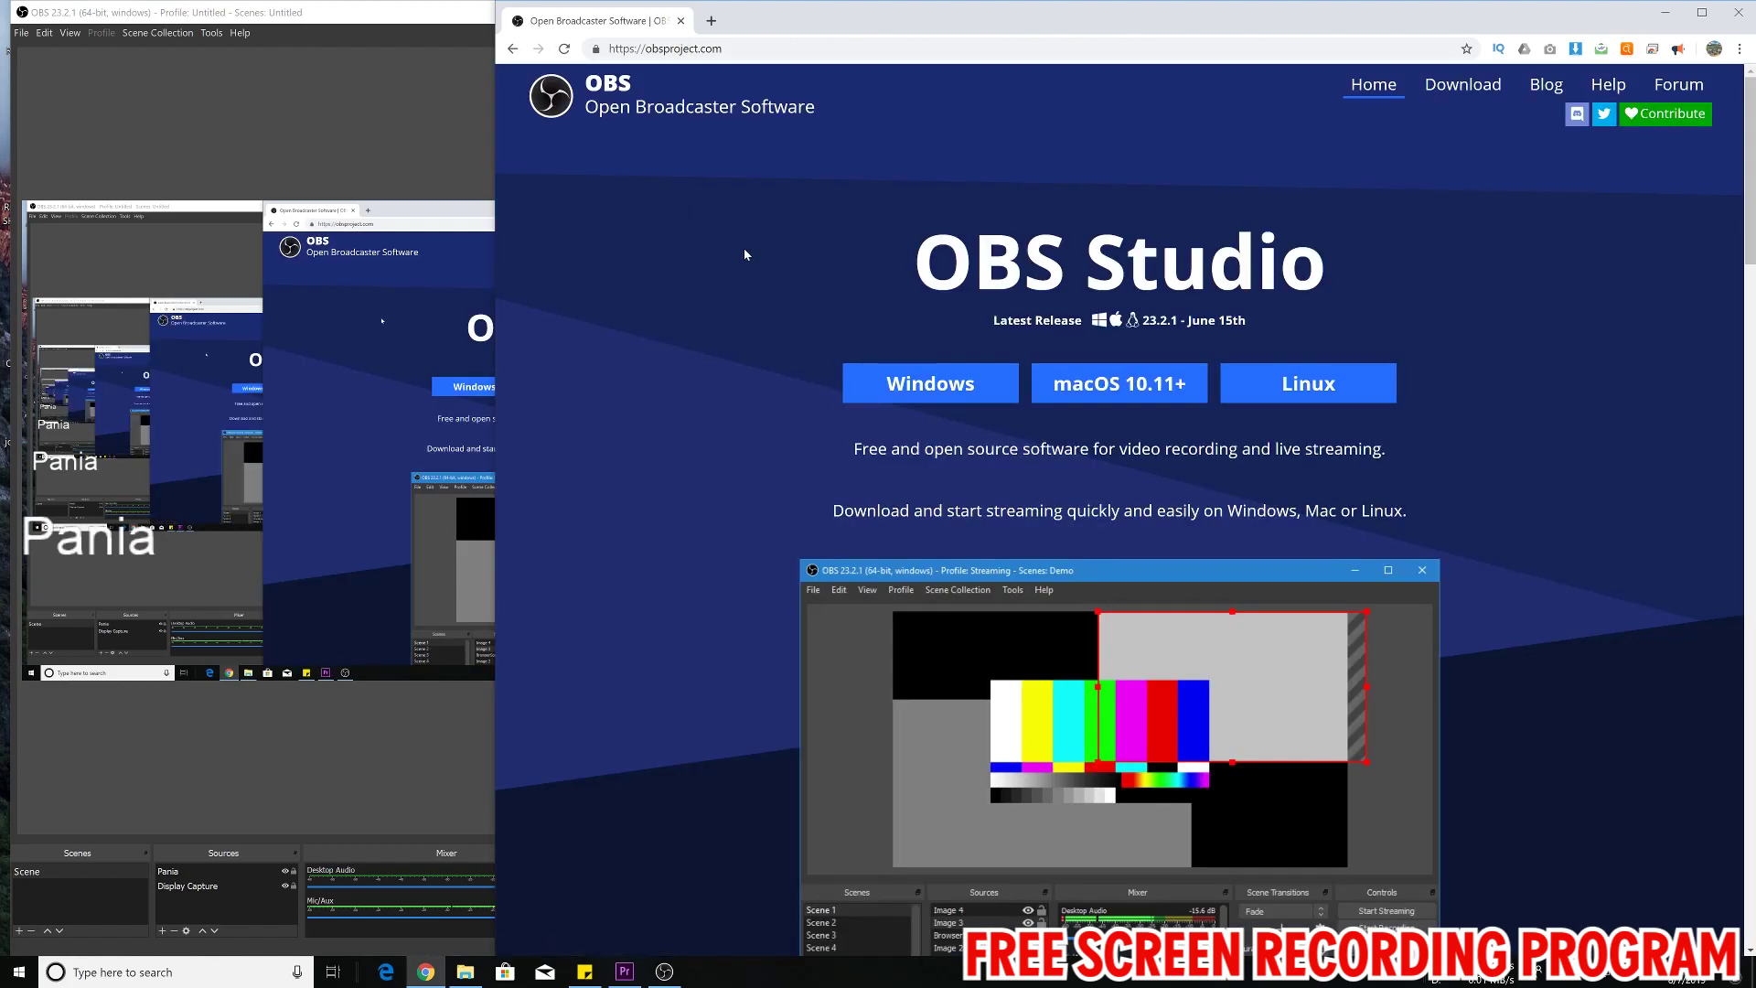
left_click(1703, 12)
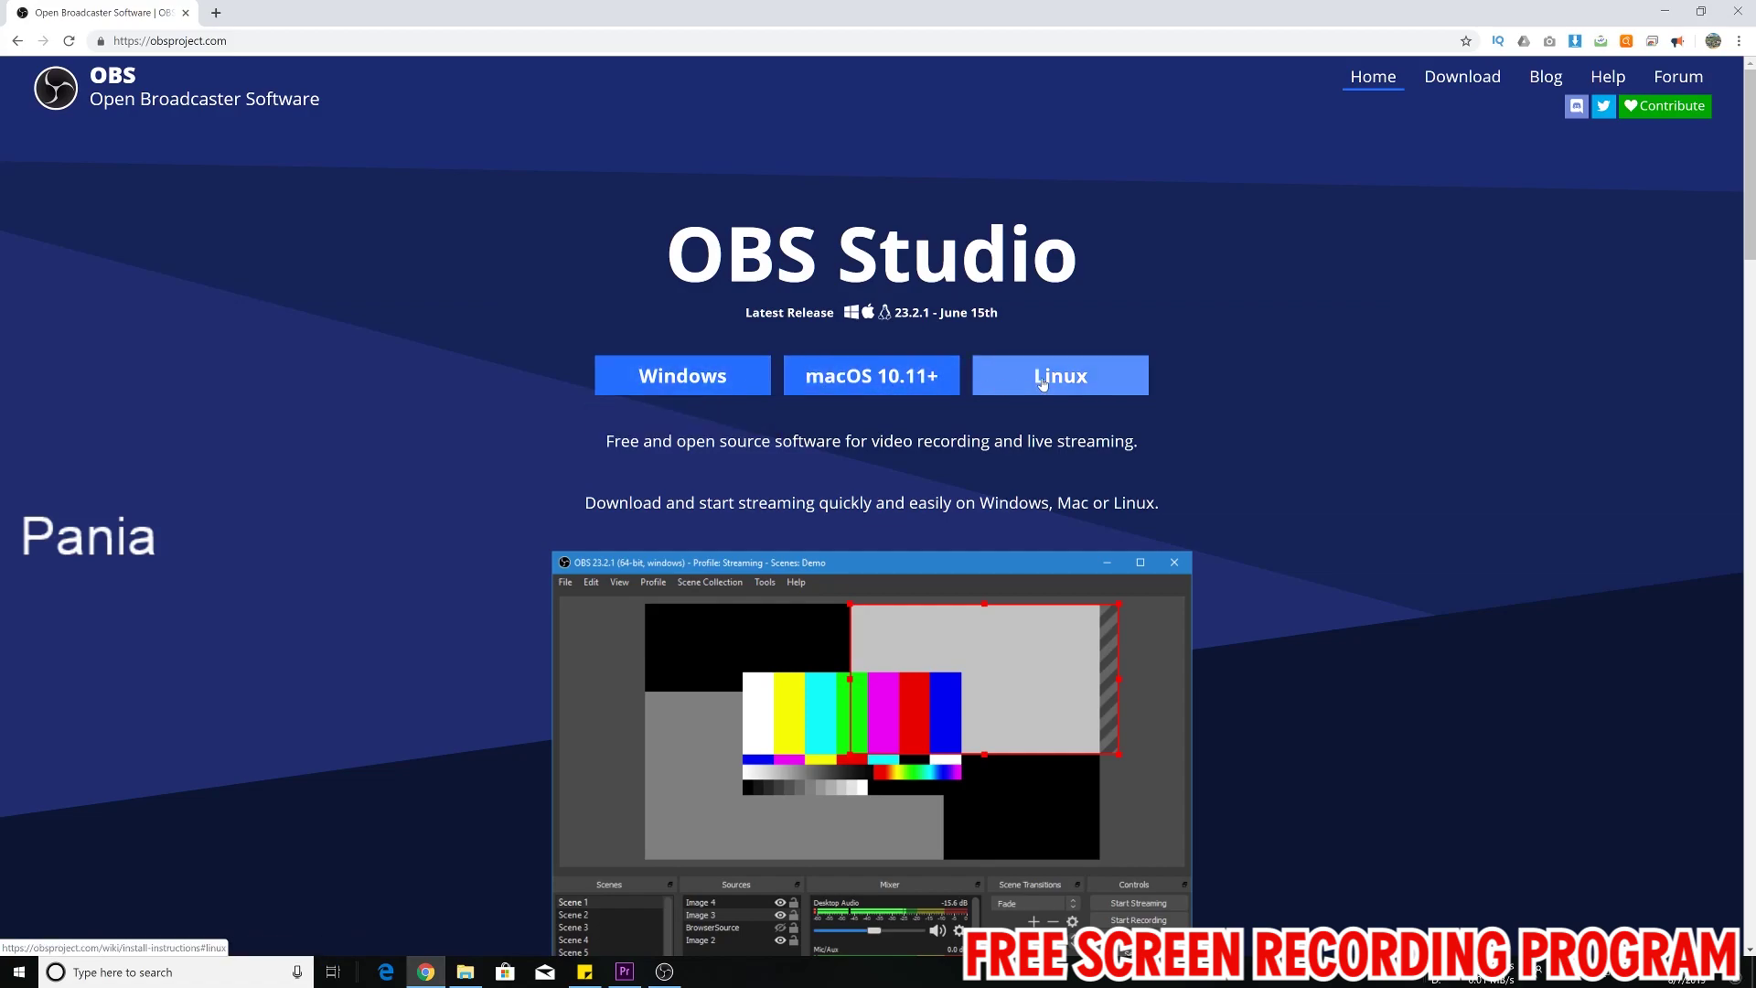
Look through the OBS homepage's features, professional productions and collaborative creativity sections, ending back at the download options.
scroll(1014, 491, "down", 4)
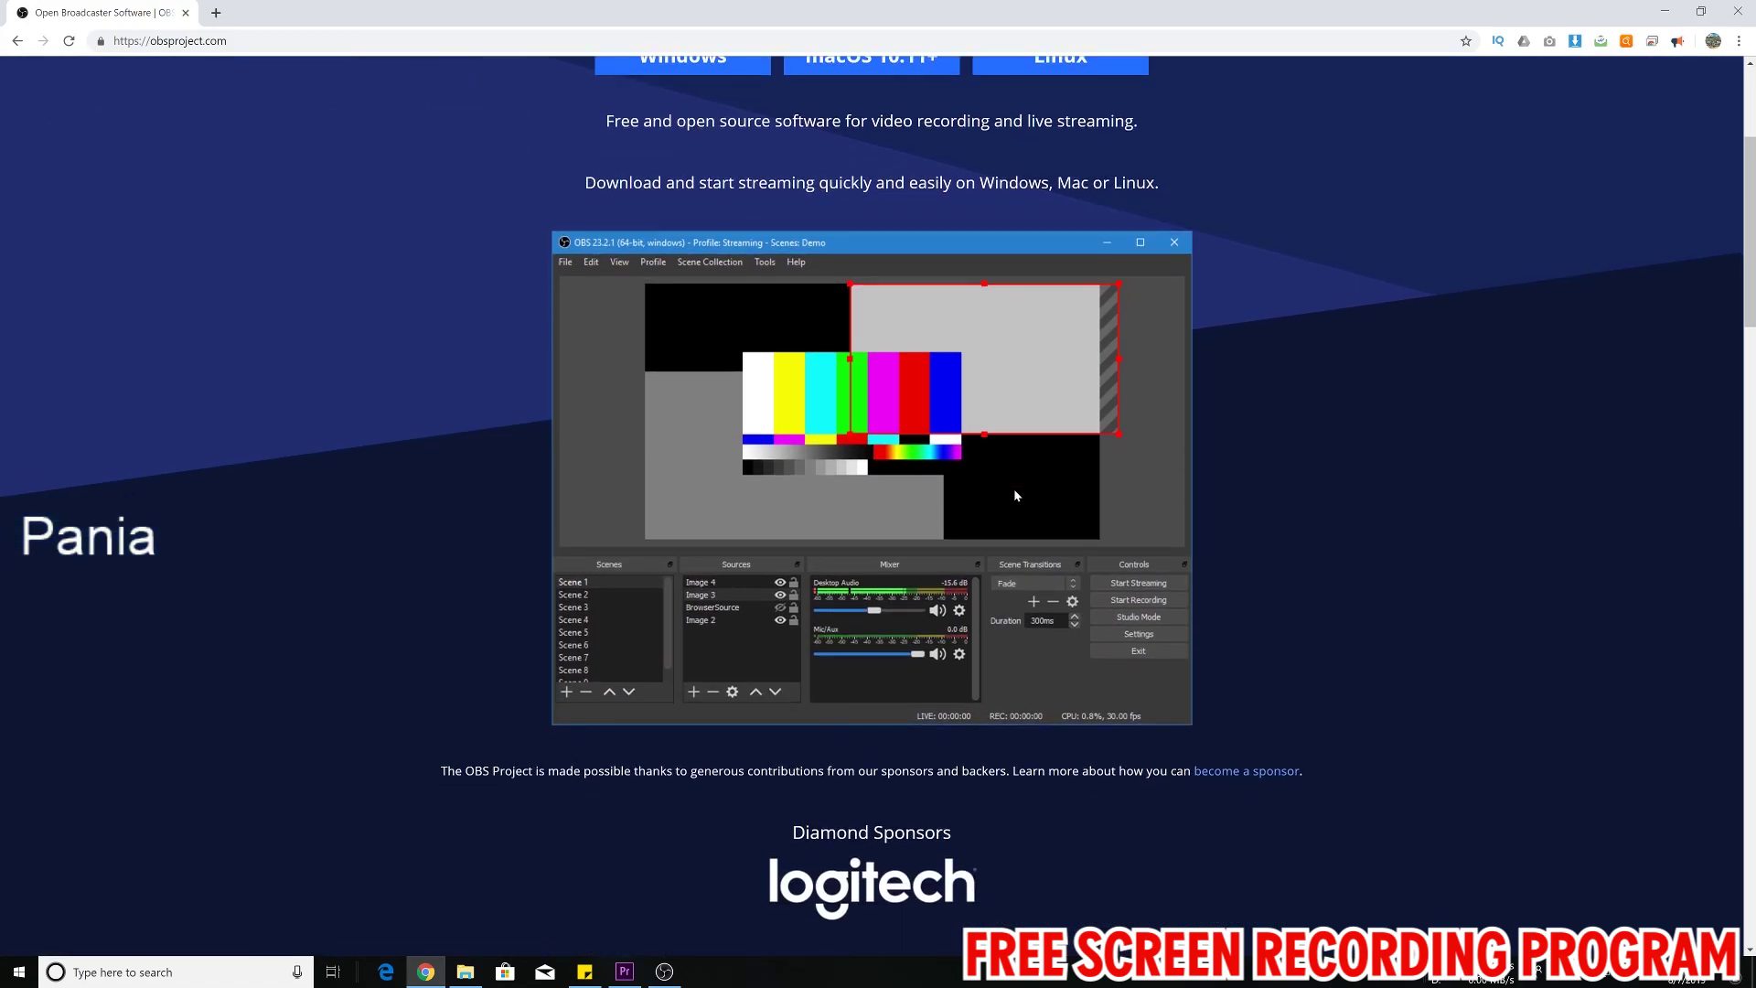
scroll(1014, 491, "down", 6)
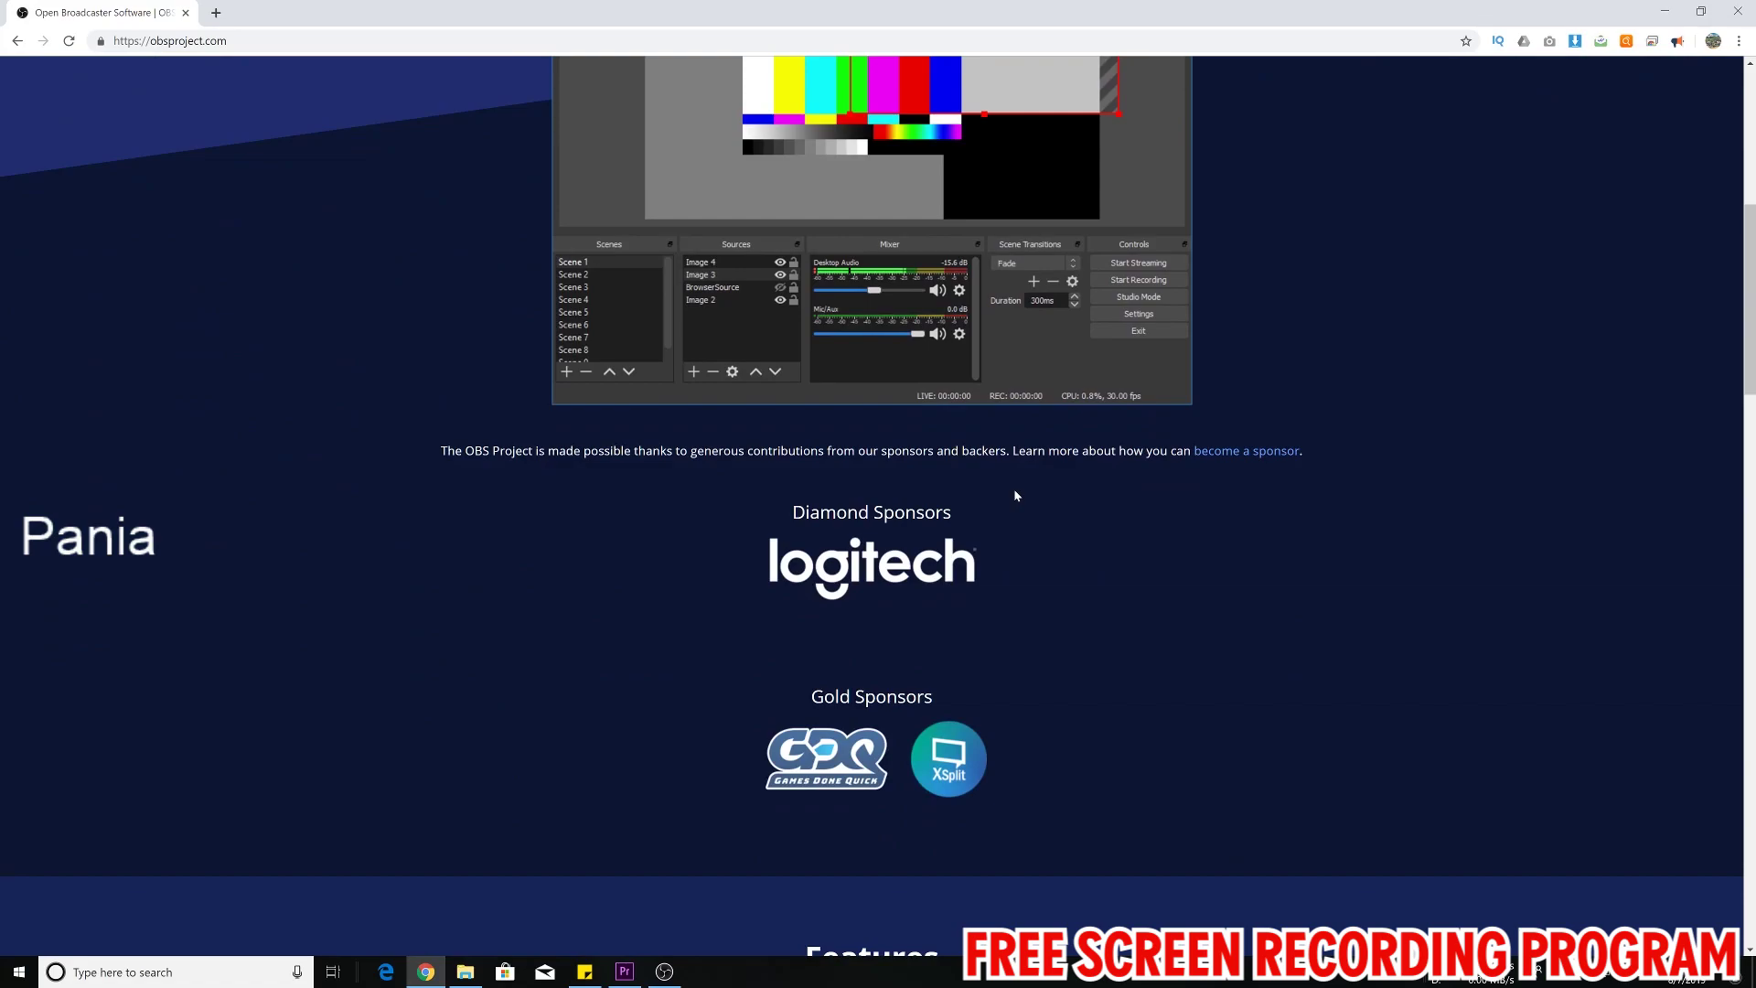
scroll(1014, 495, "down", 6)
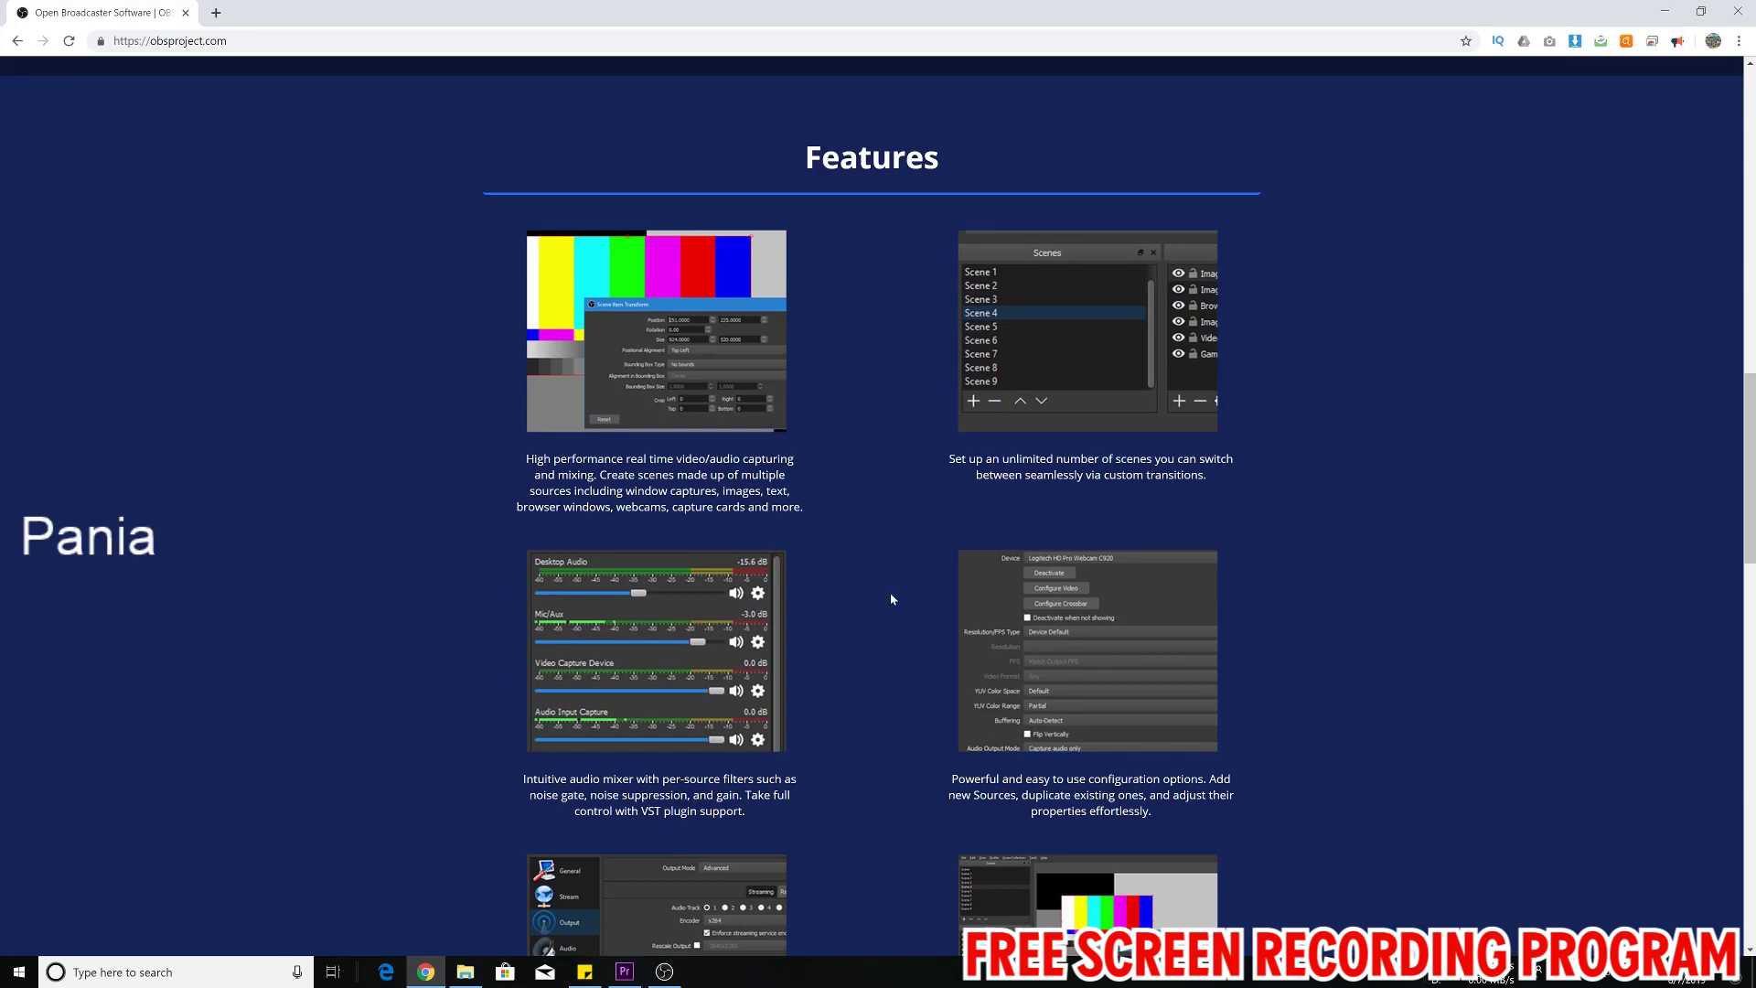
scroll(887, 596, "down", 3)
scroll(886, 598, "down", 9)
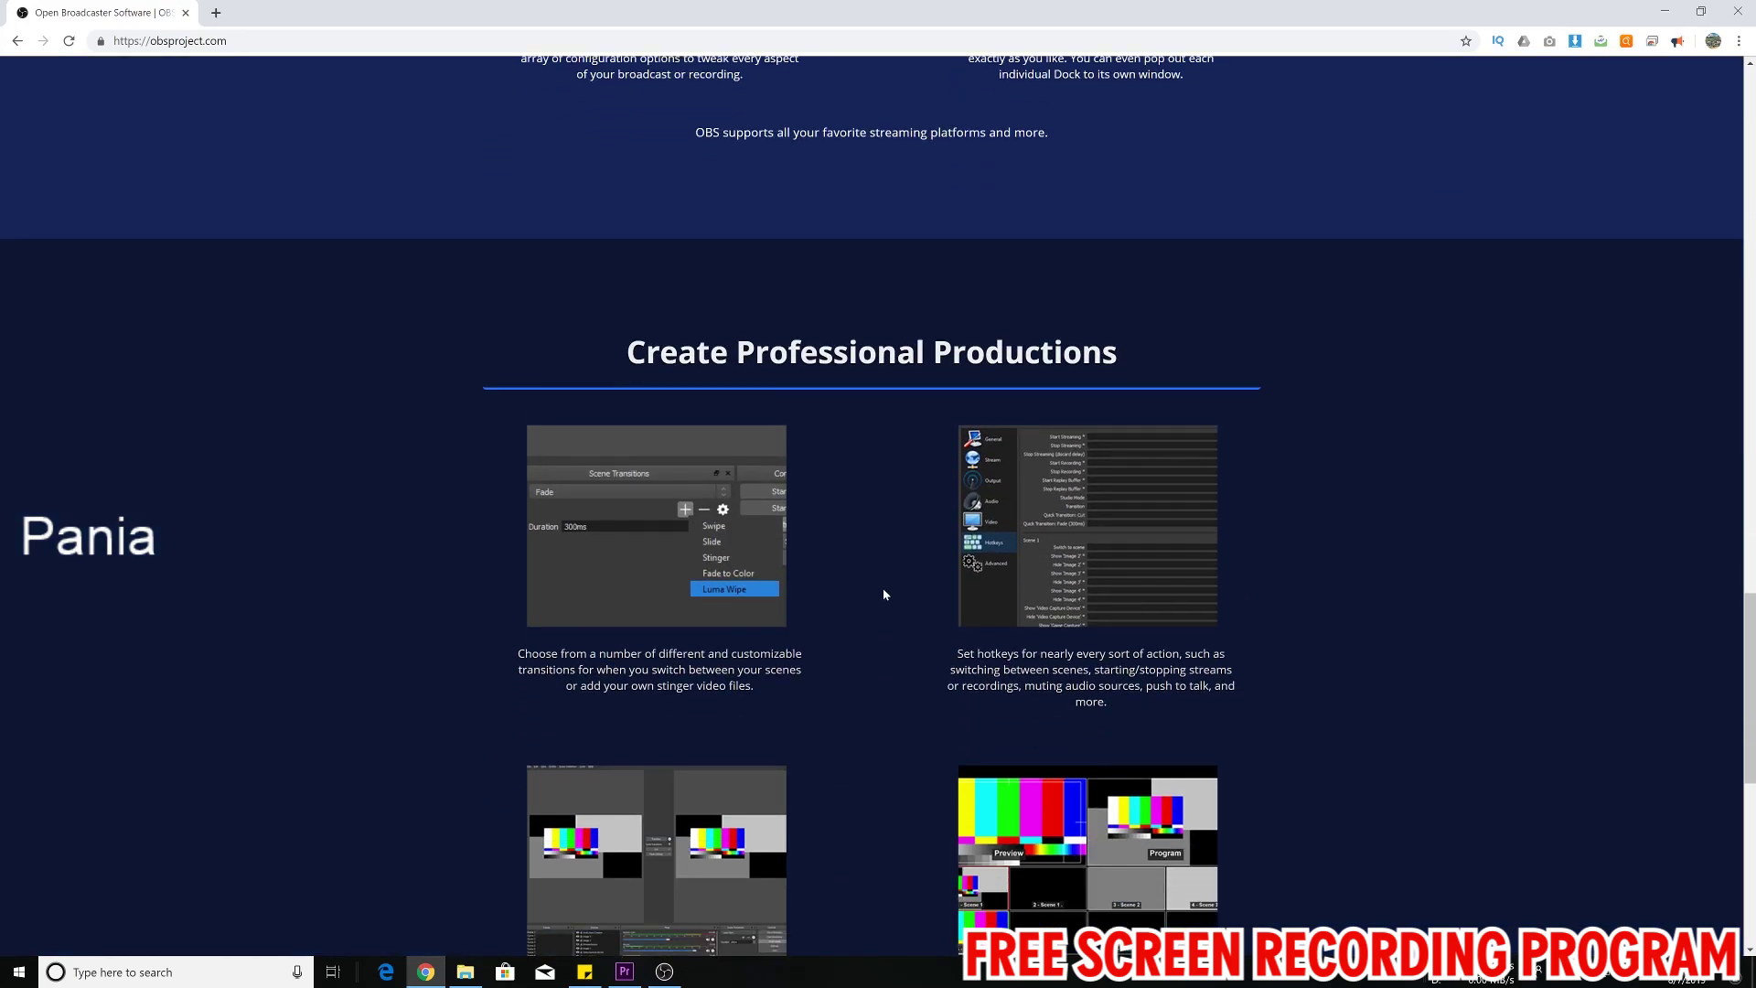
scroll(883, 595, "down", 3)
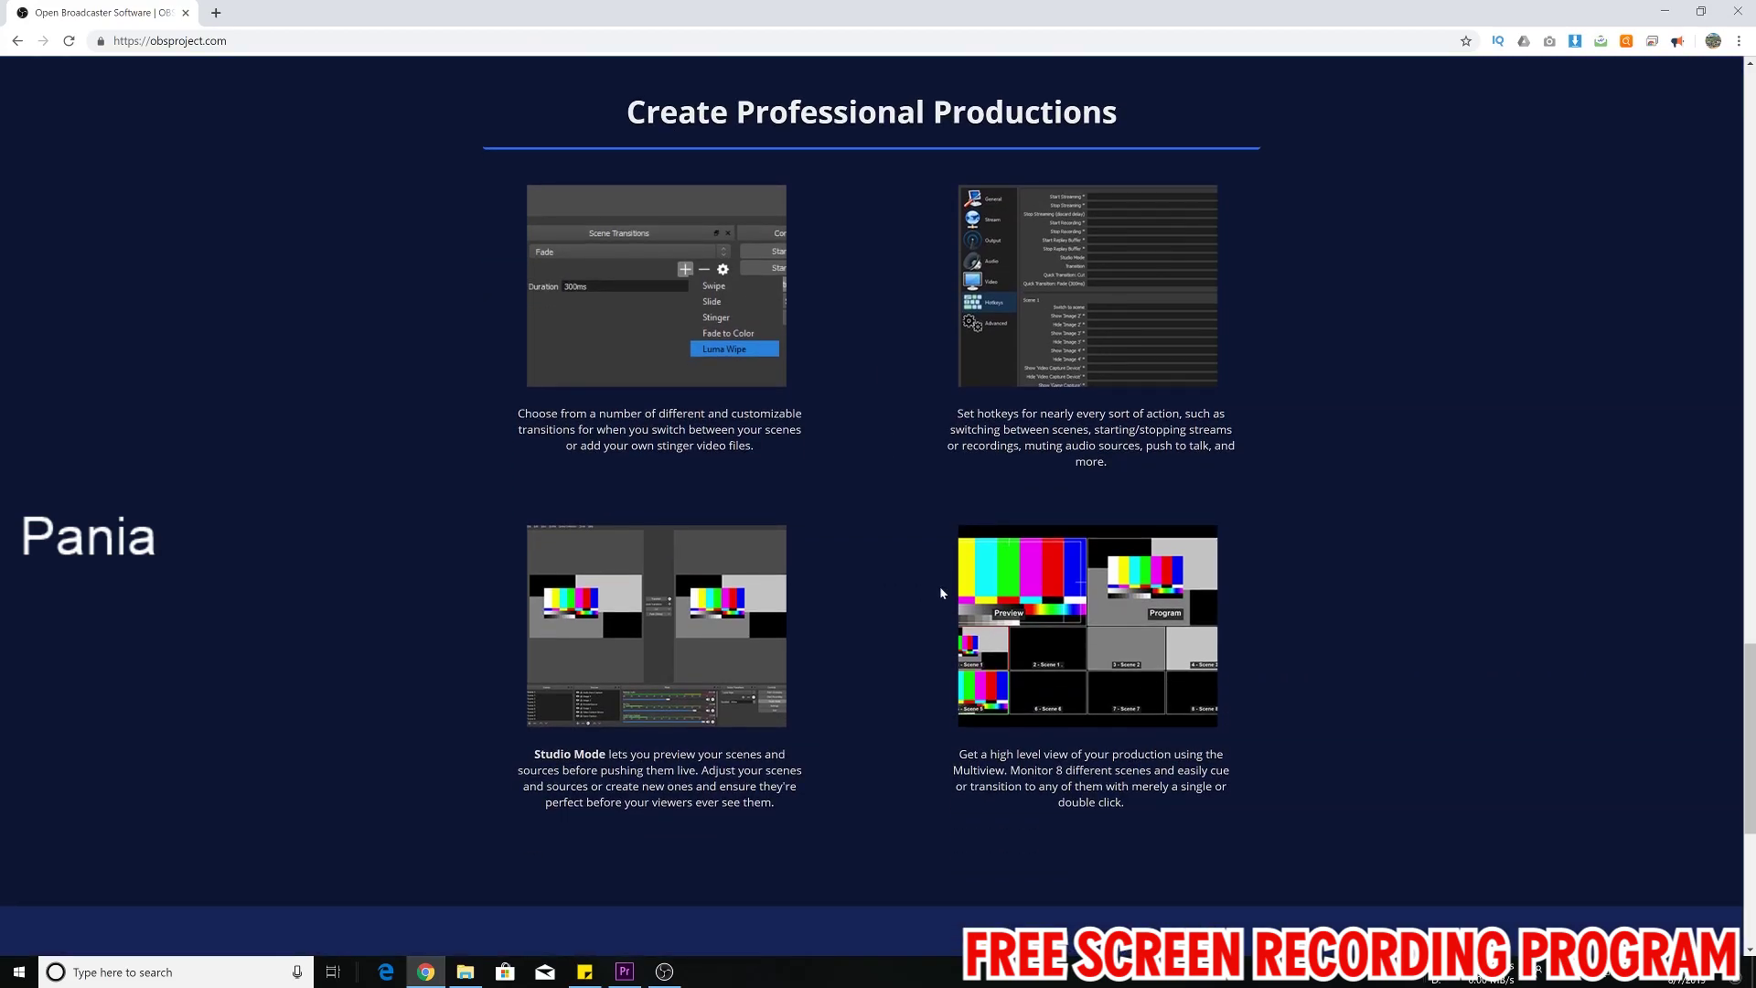
scroll(833, 599, "down", 3)
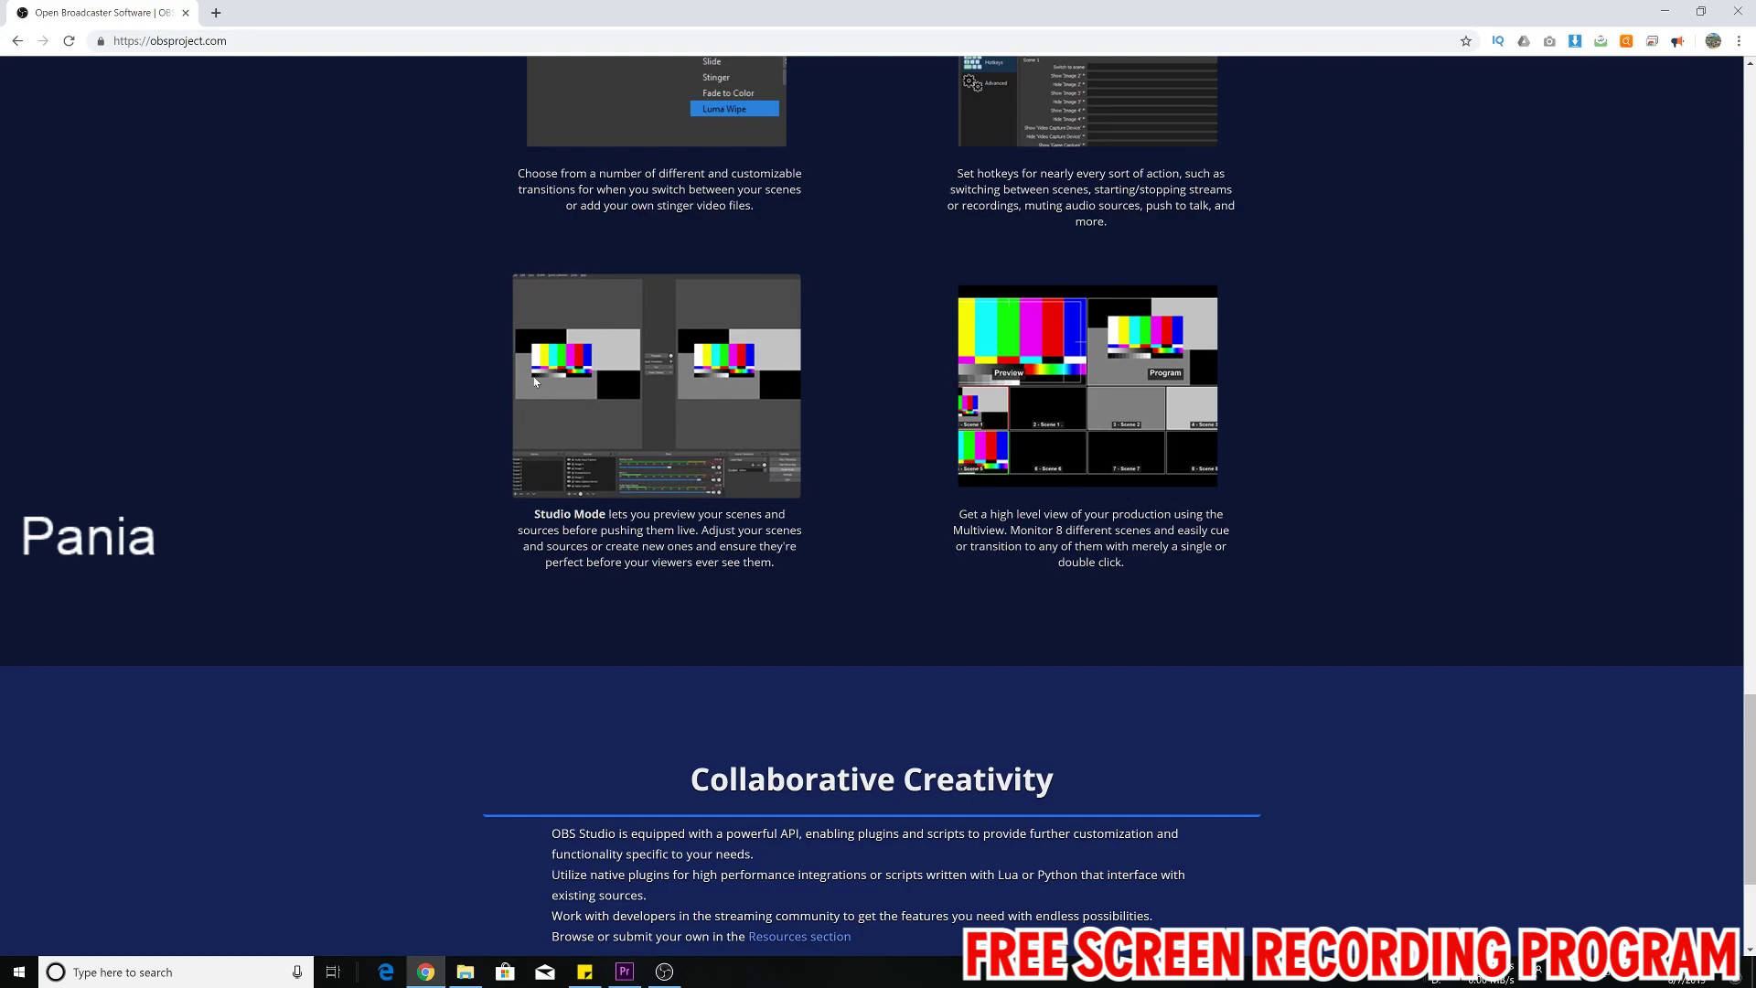
scroll(858, 530, "down", 3)
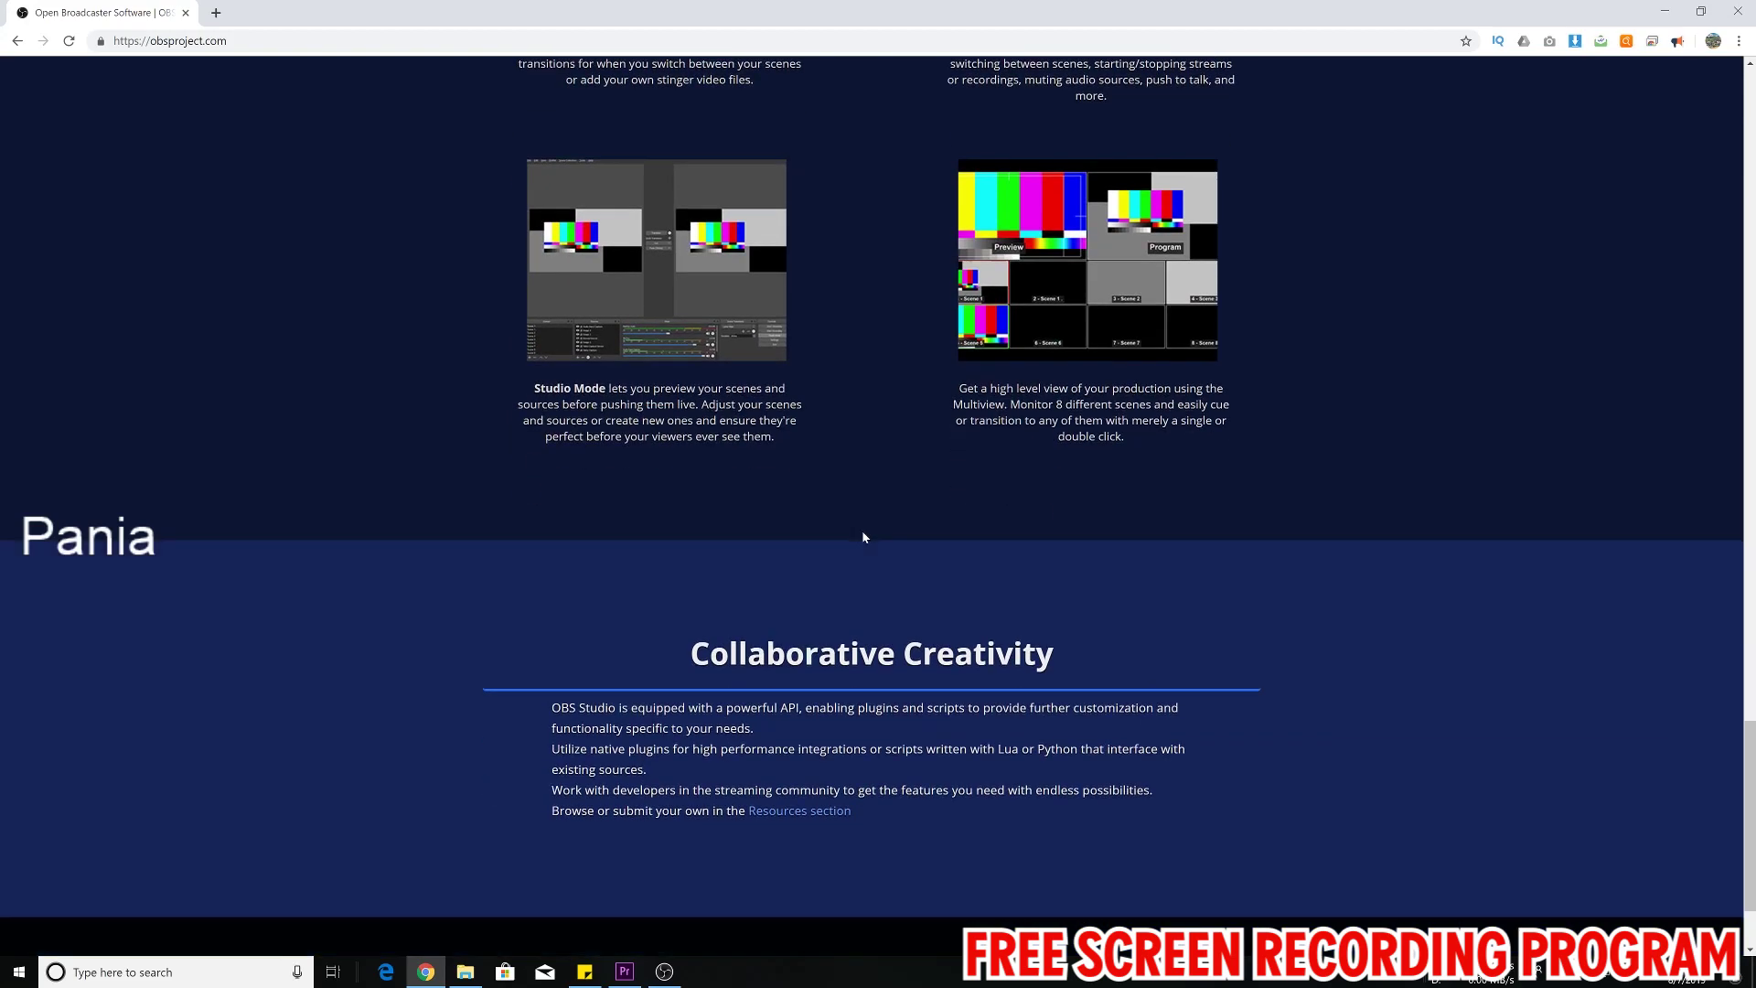
scroll(854, 542, "up", 10)
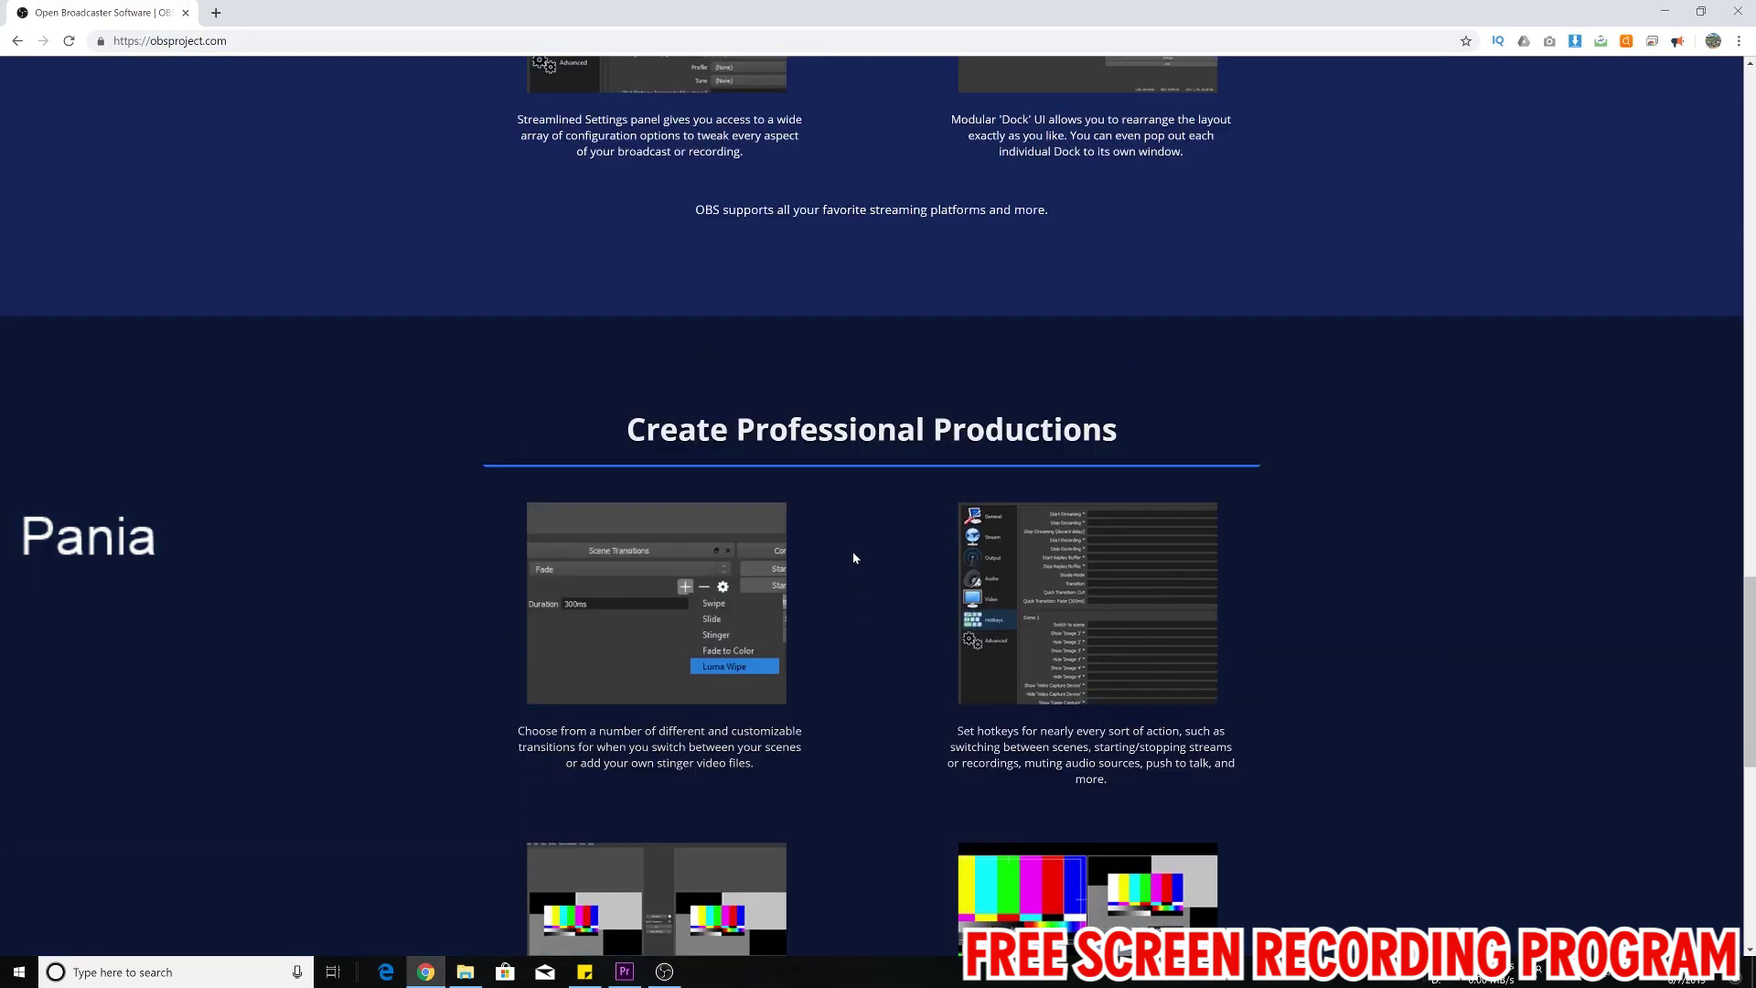
scroll(854, 543, "up", 15)
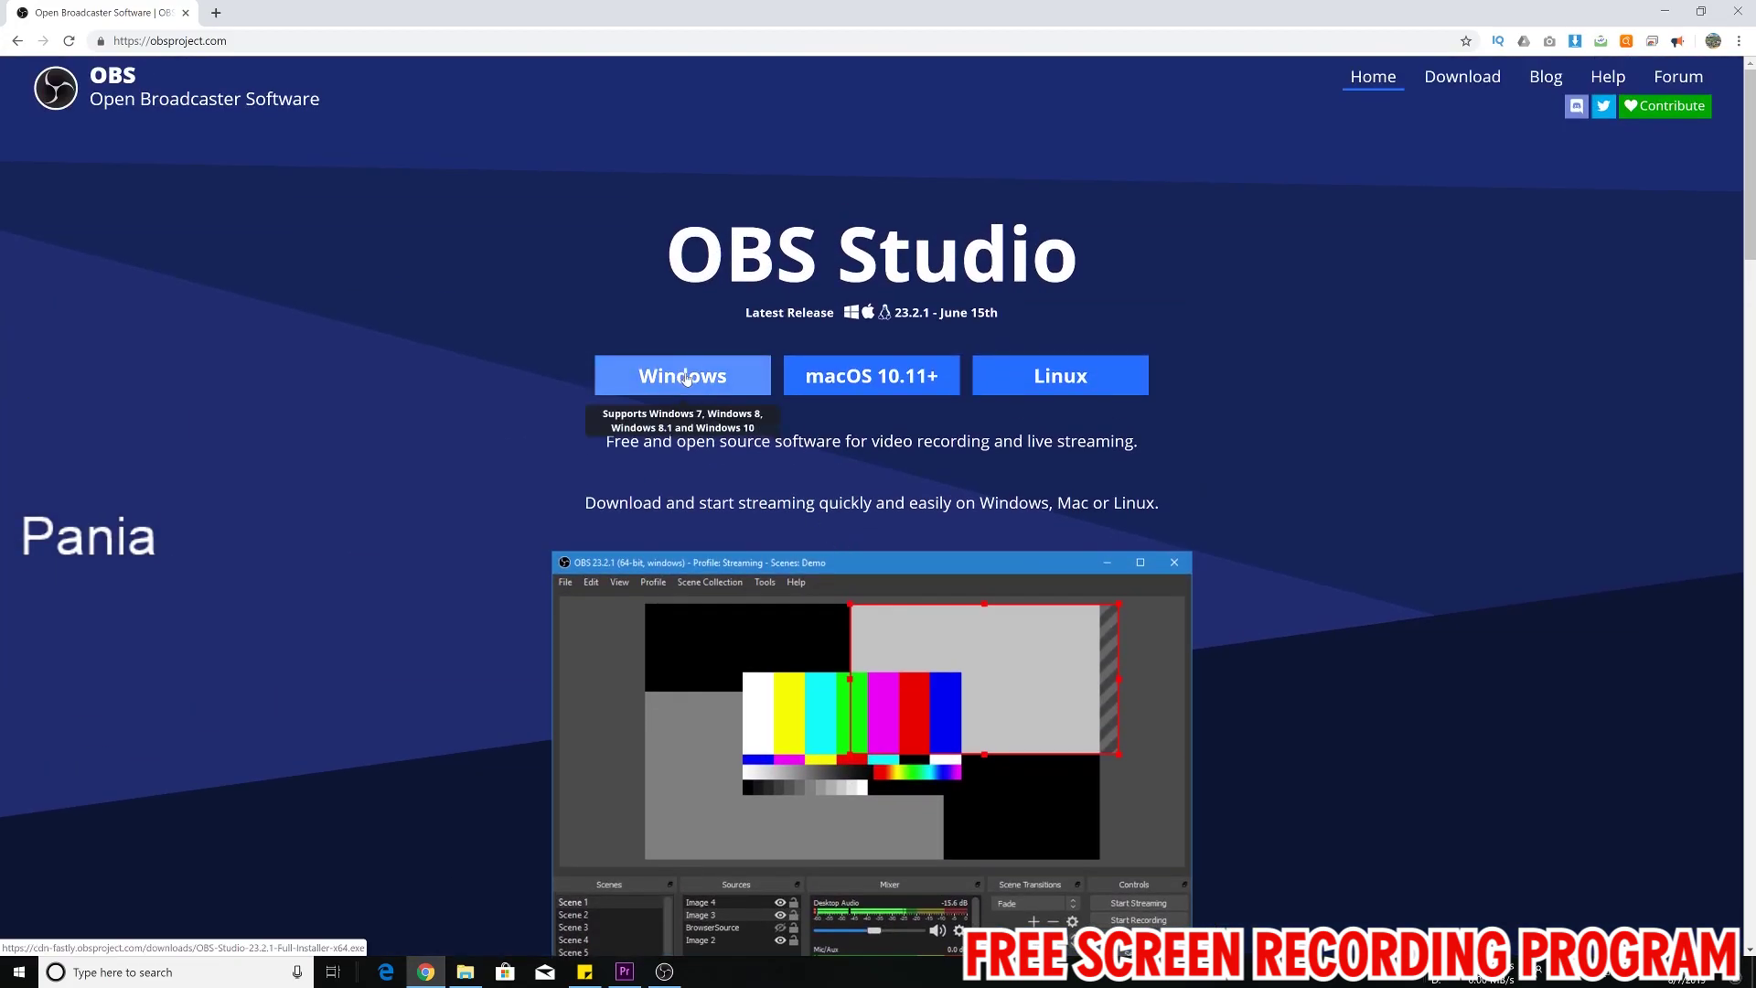
Download the Windows installer of OBS Studio and keep the downloaded file despite the browser's warning.
left_click(686, 378)
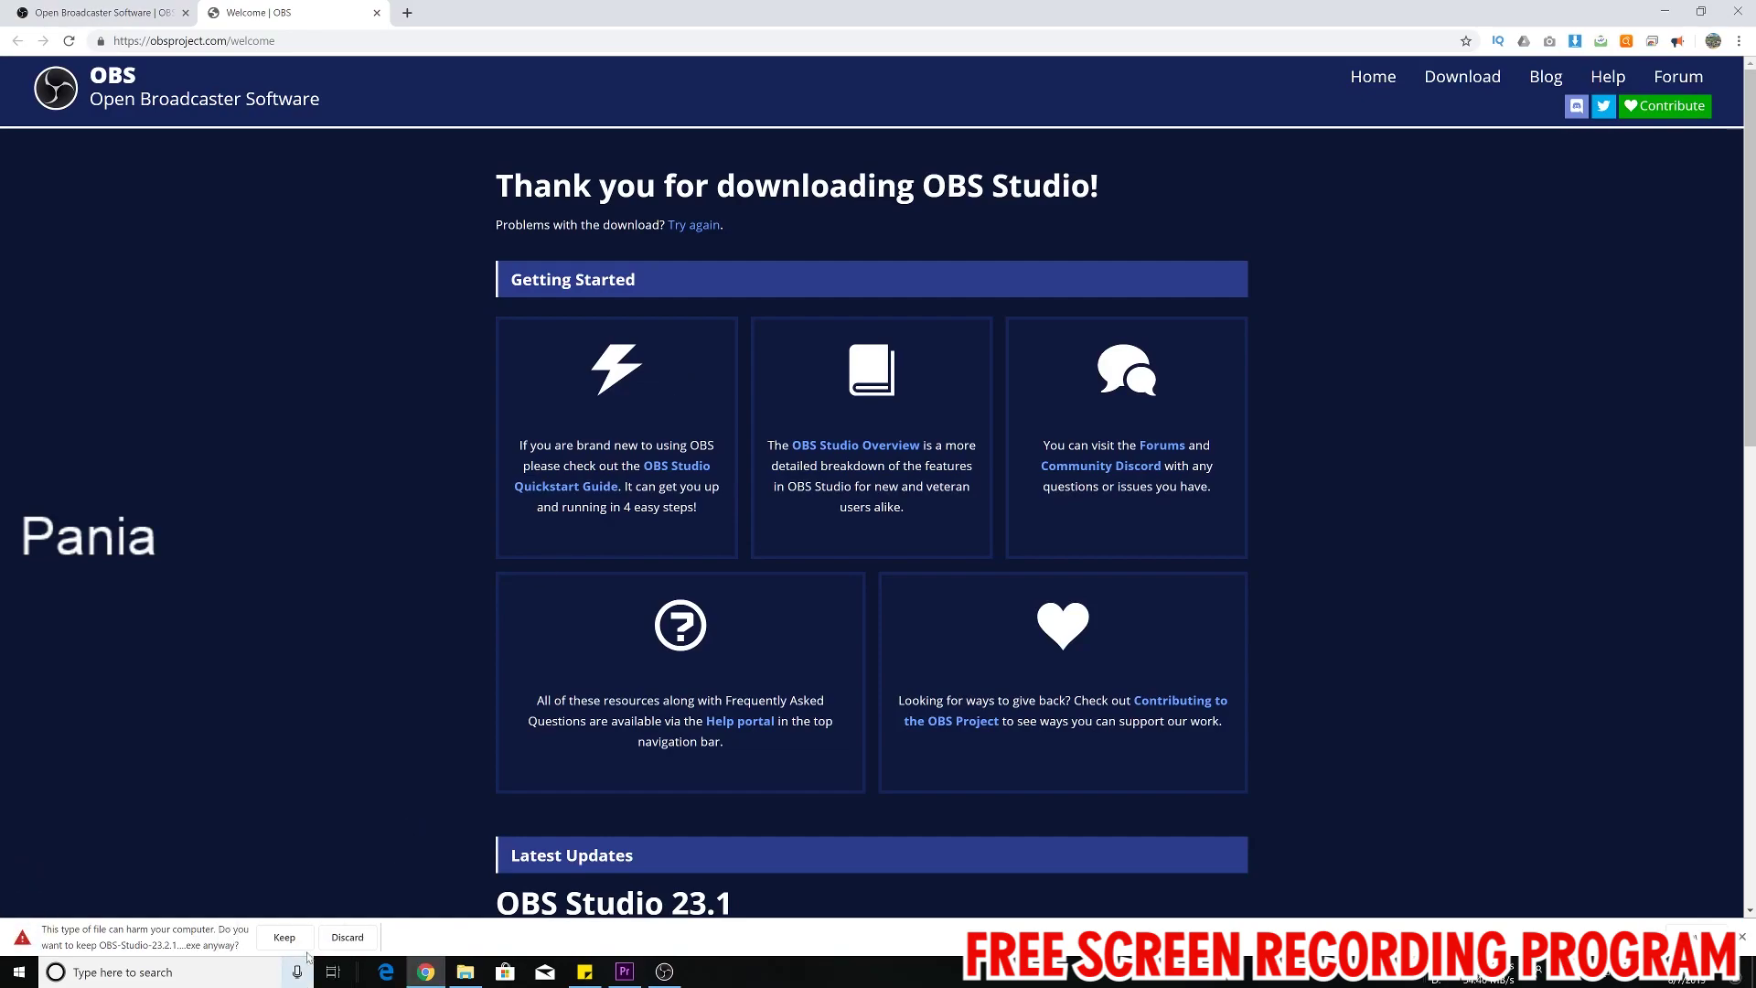
left_click(284, 938)
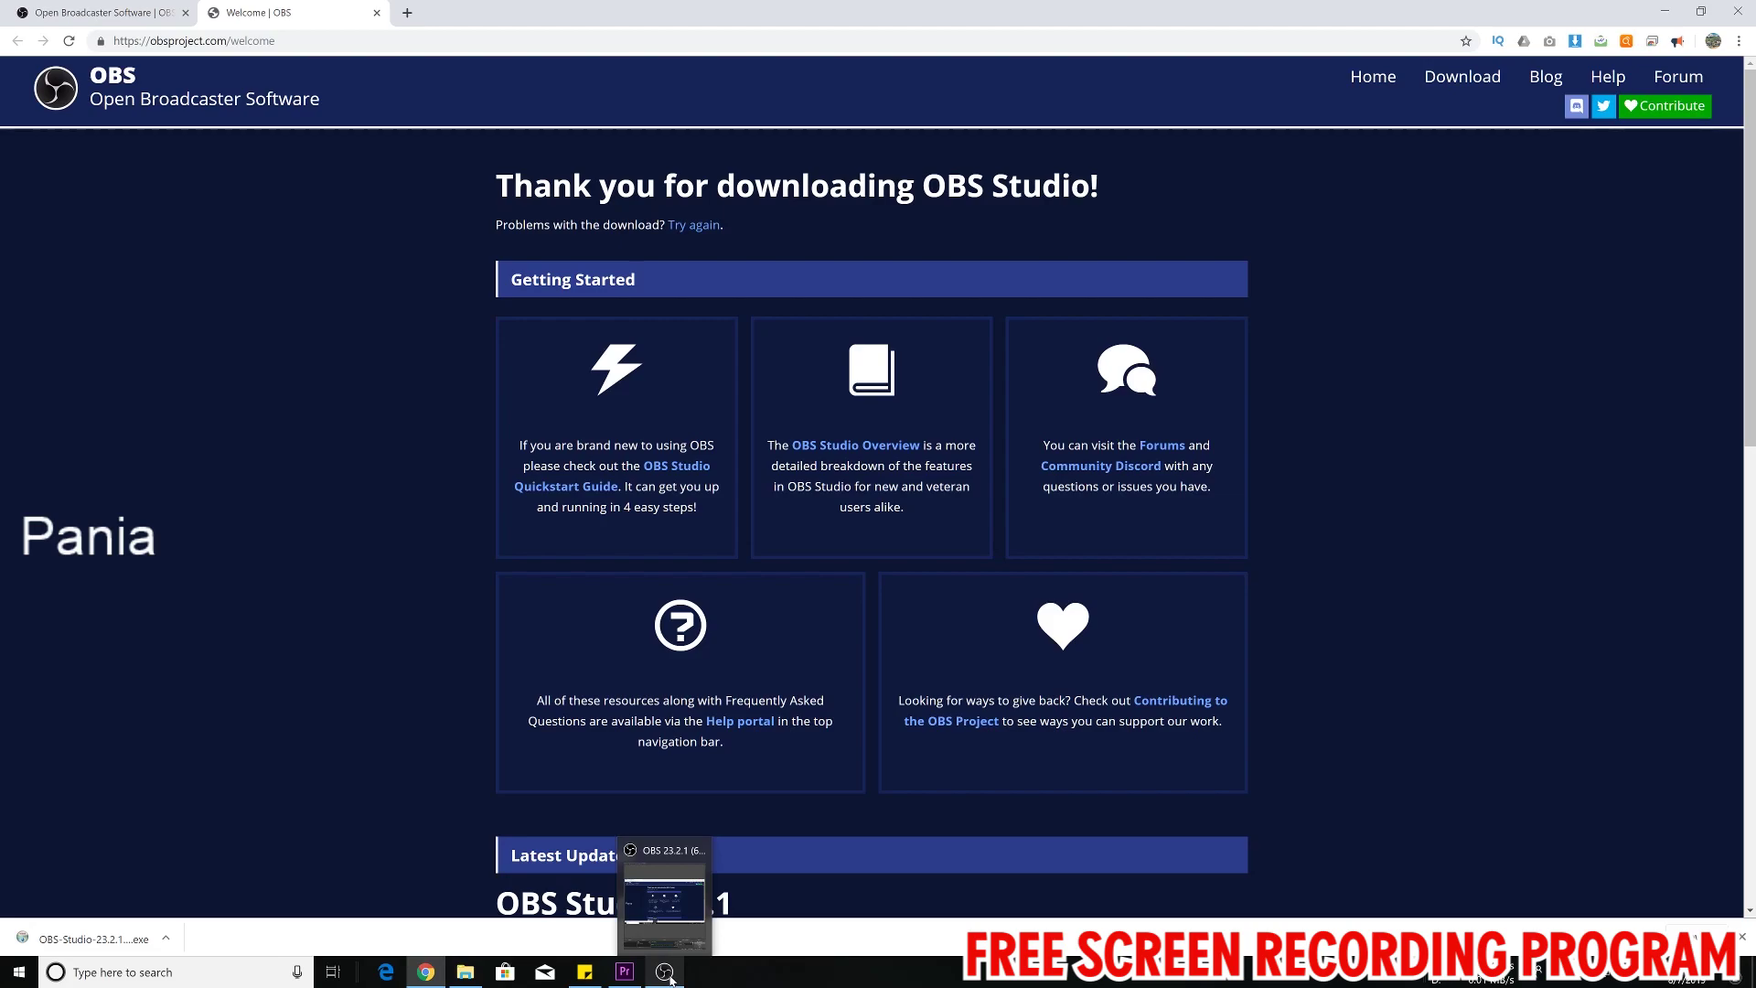
Switch to OBS, minimize the browser window and widen the OBS window to about two thirds of the screen.
scroll(683, 945, "down", 4)
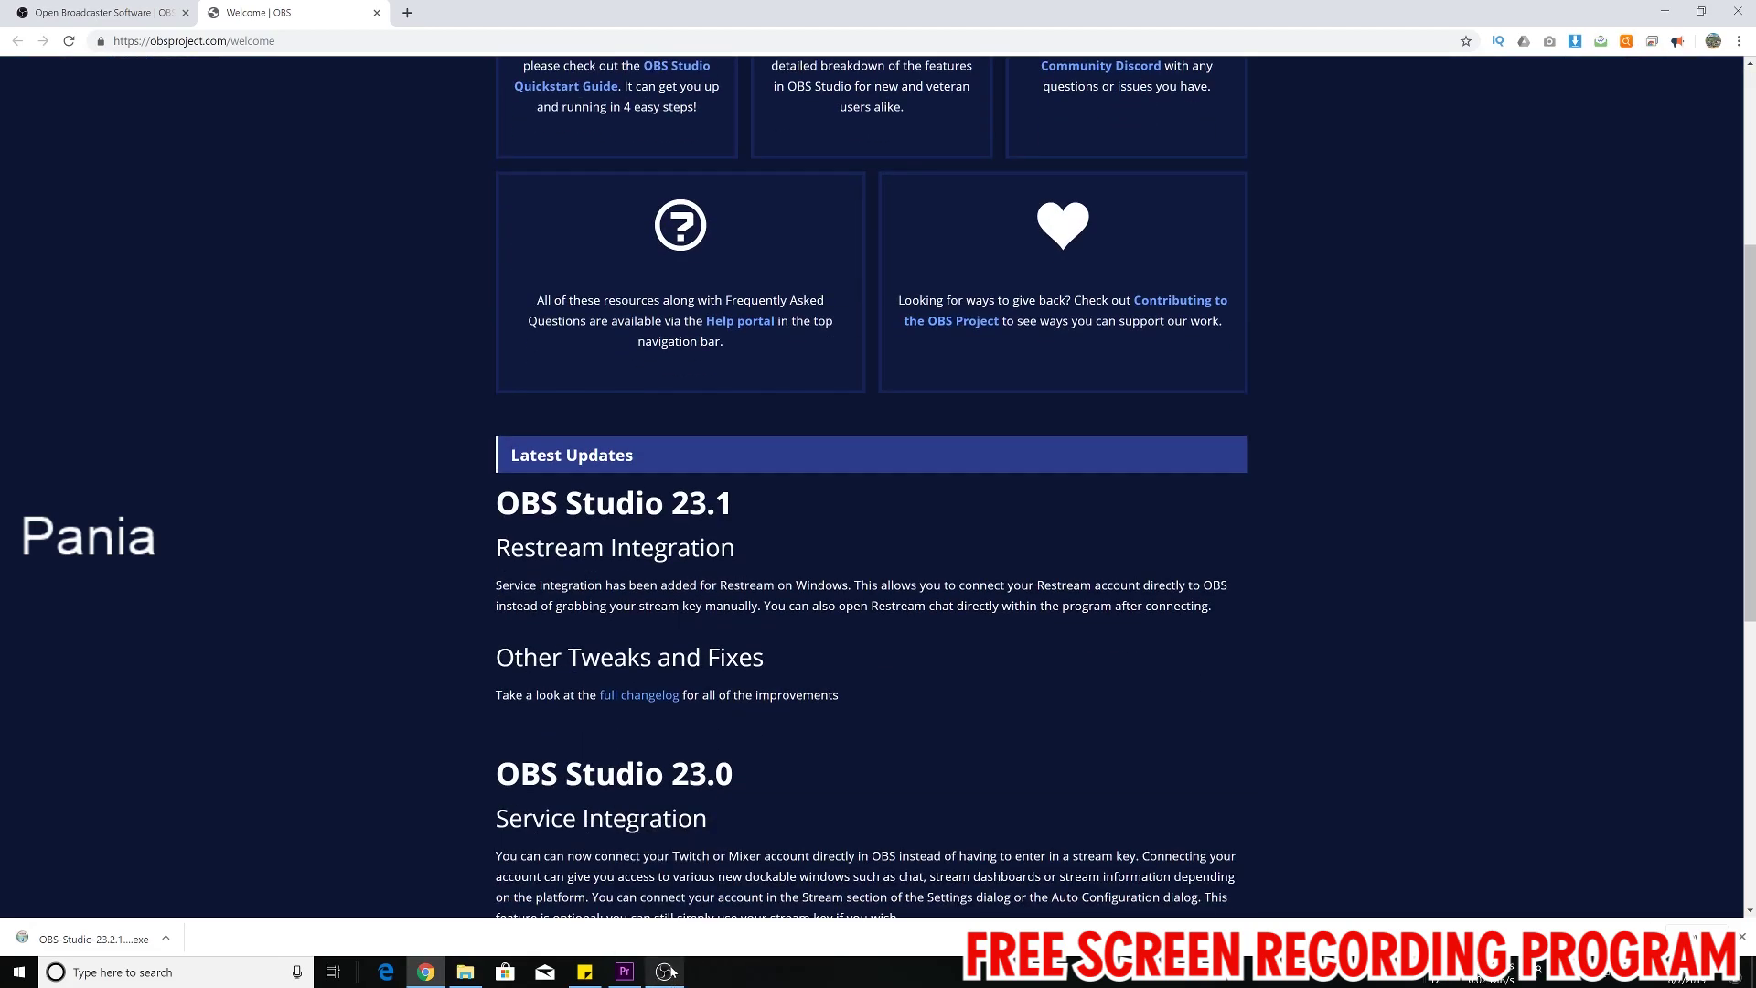
left_click(666, 972)
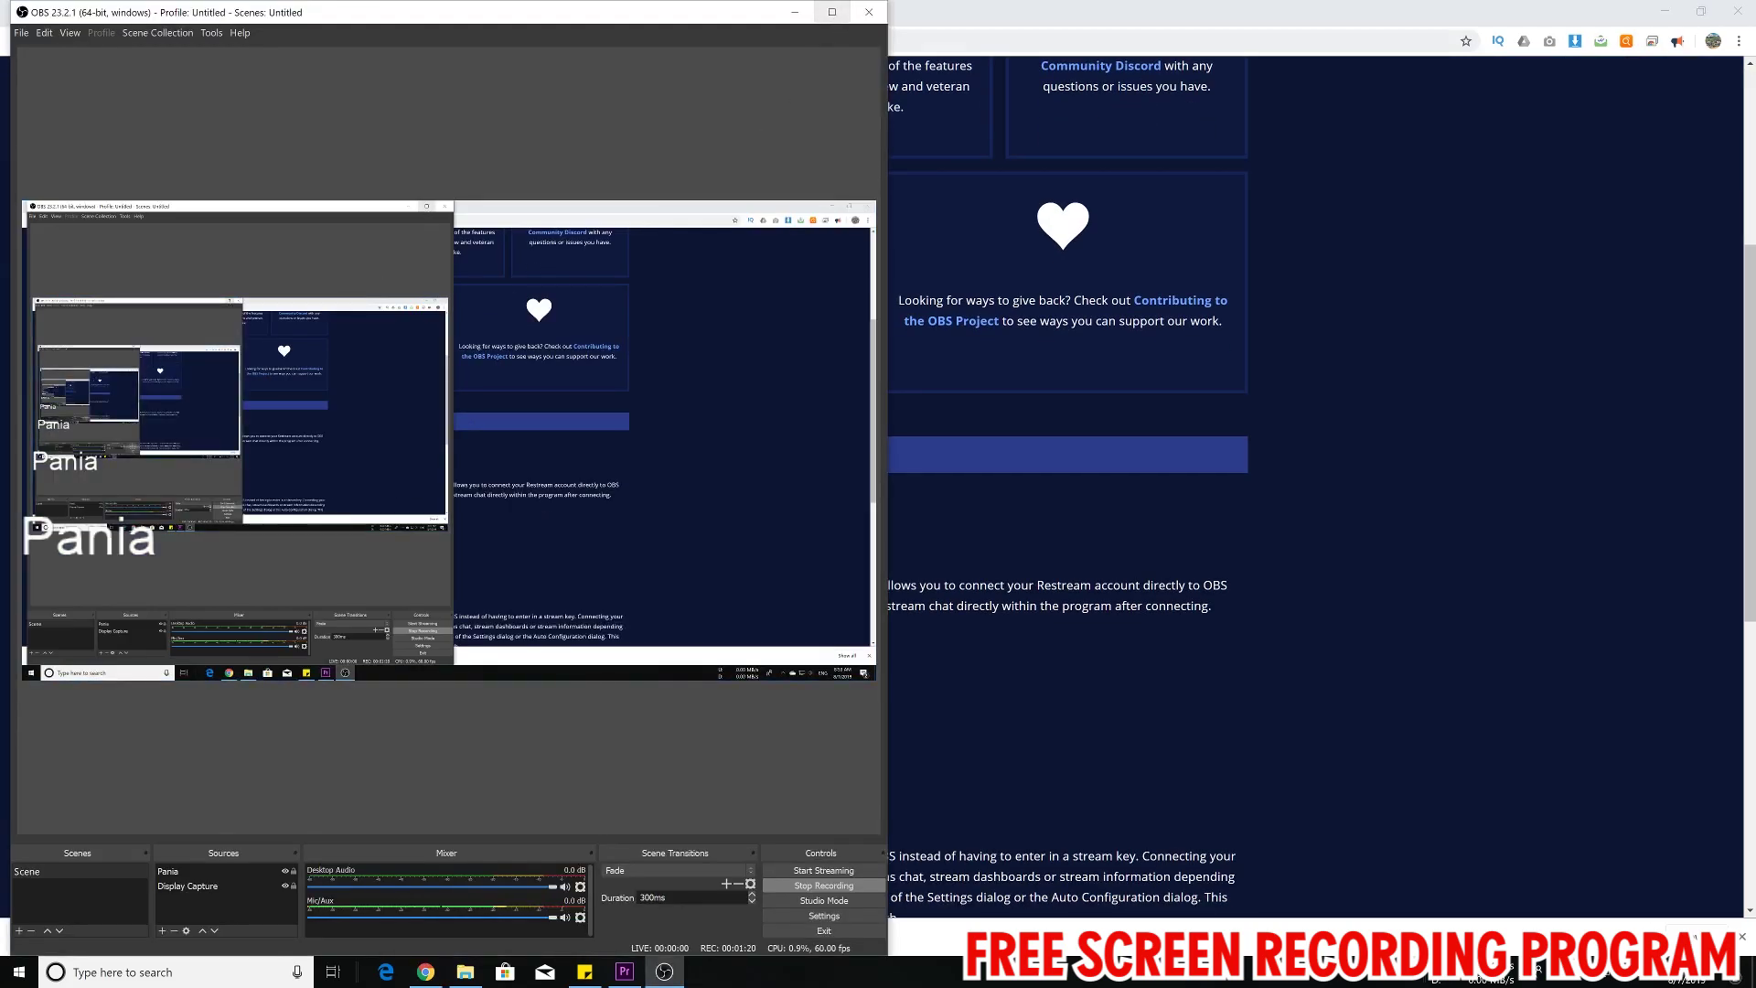
left_click(1665, 11)
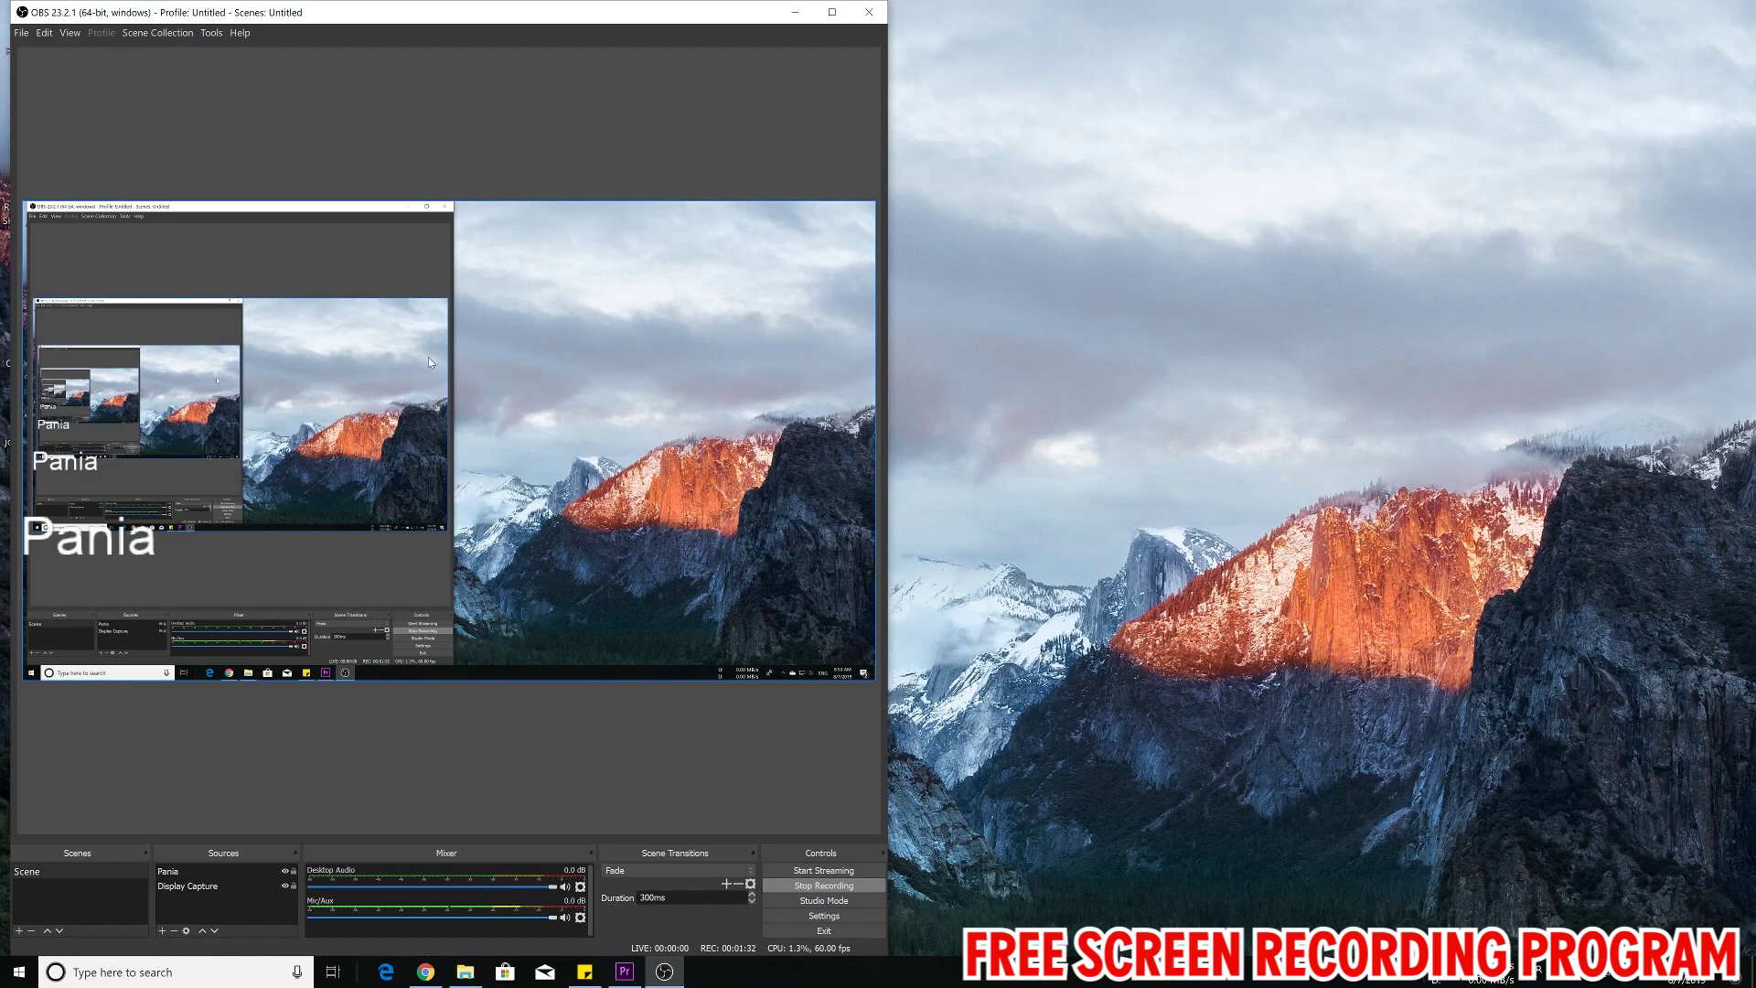
left_click_drag(887, 92, 1201, 92)
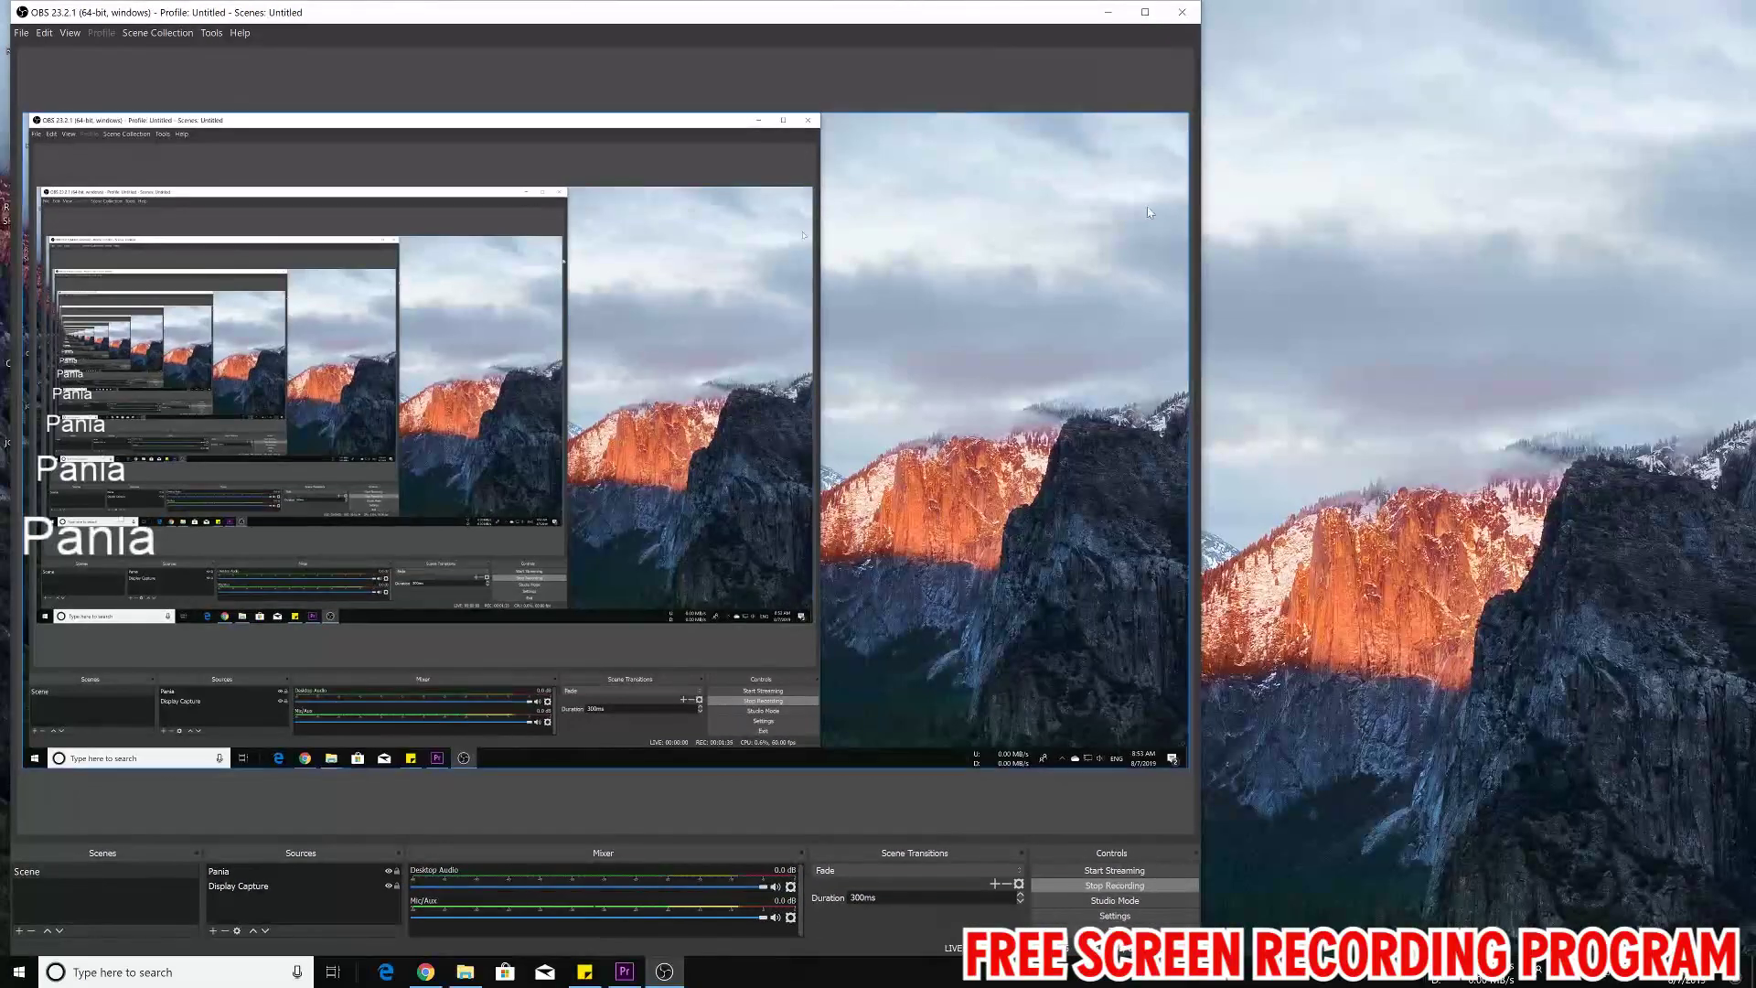
Open the OBS settings and move the dialog clear of the preview, over the browser page.
left_click(1104, 916)
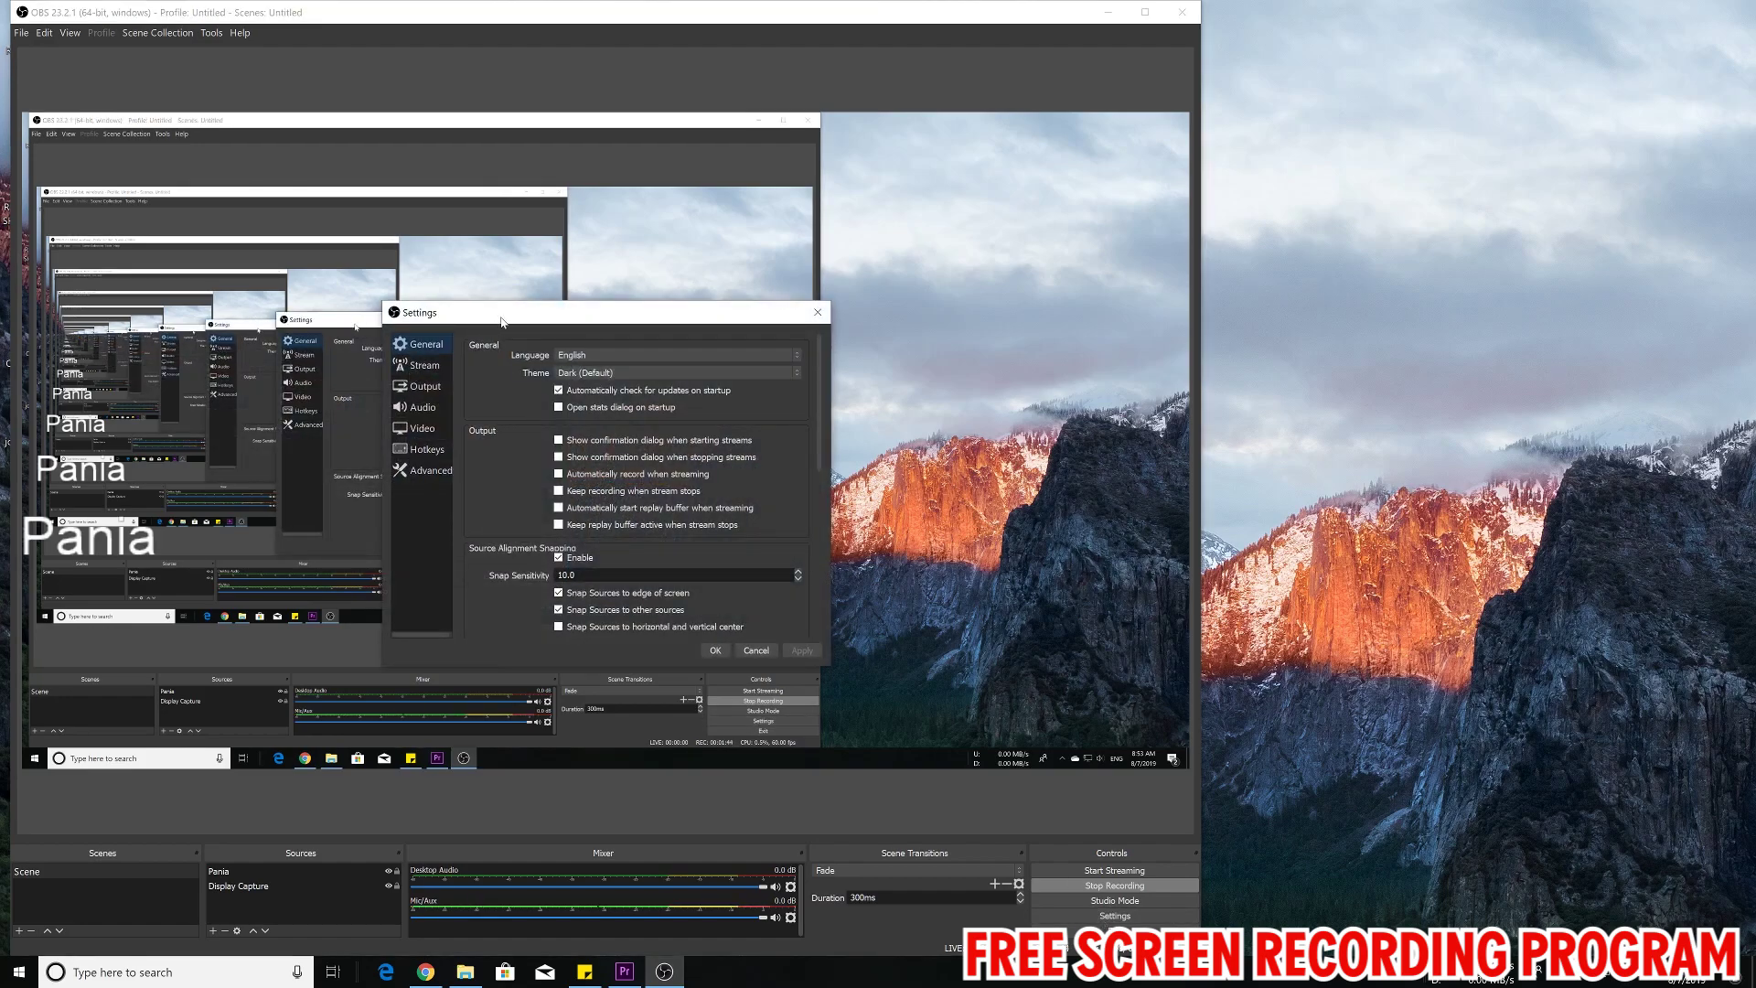
left_click_drag(504, 319, 265, 182)
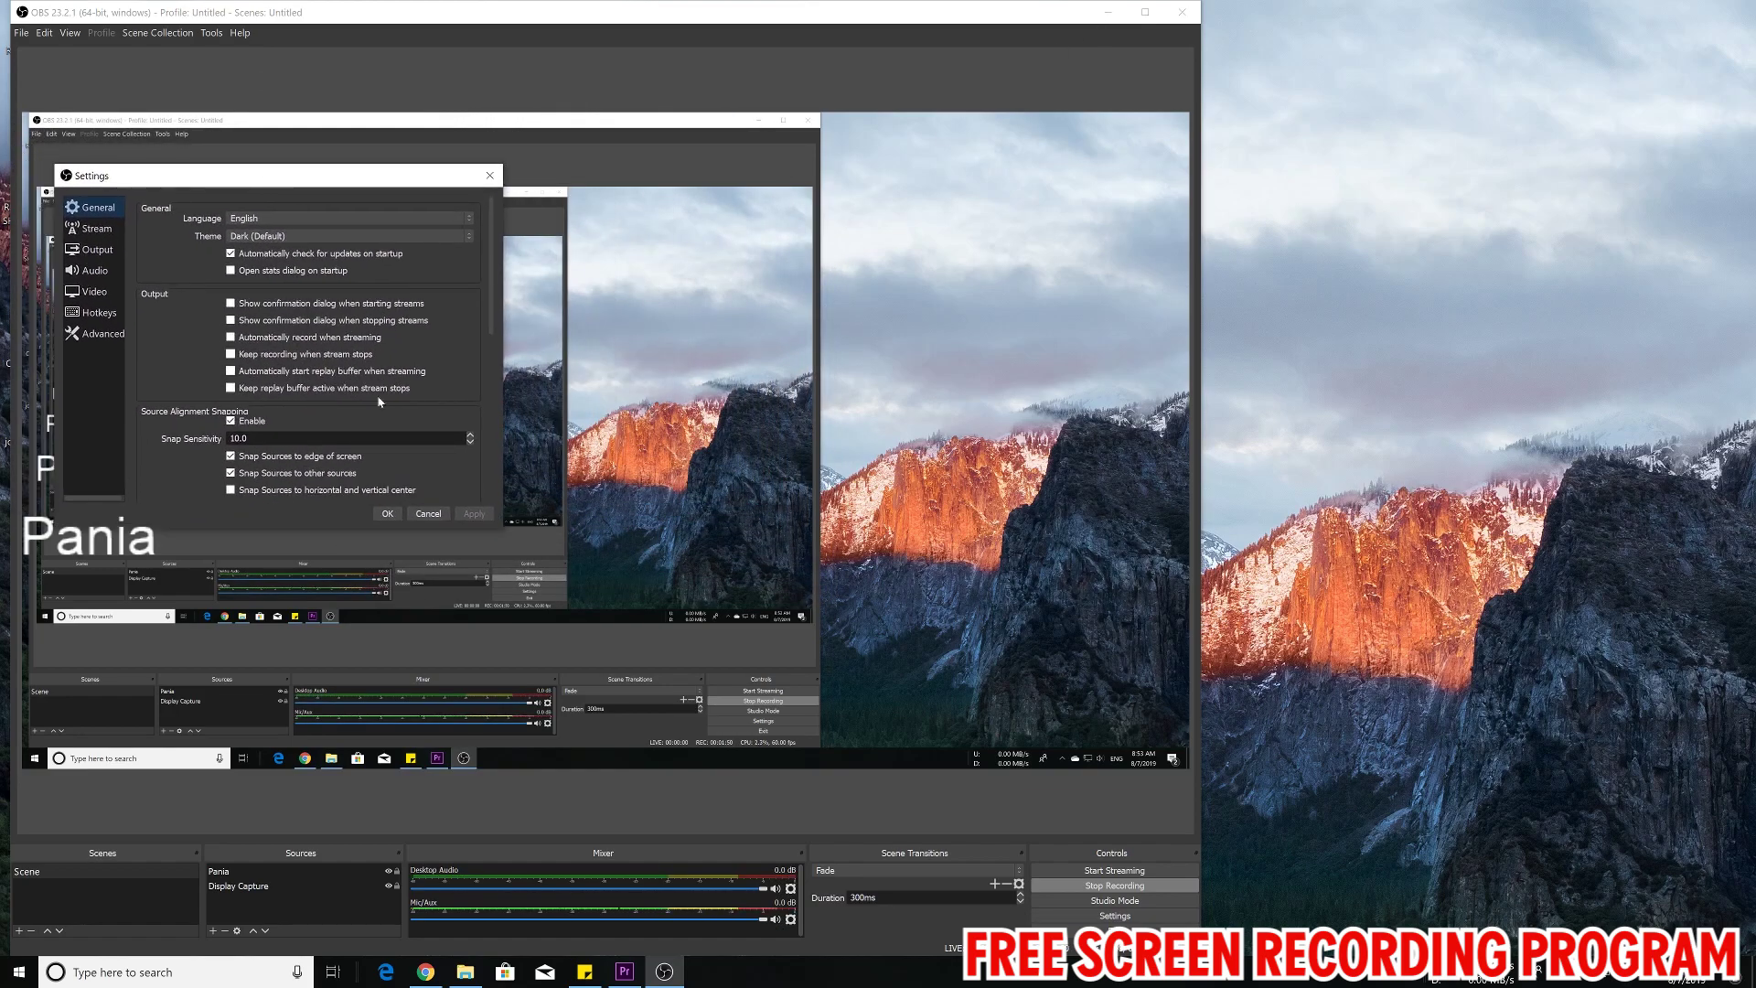
left_click(423, 981)
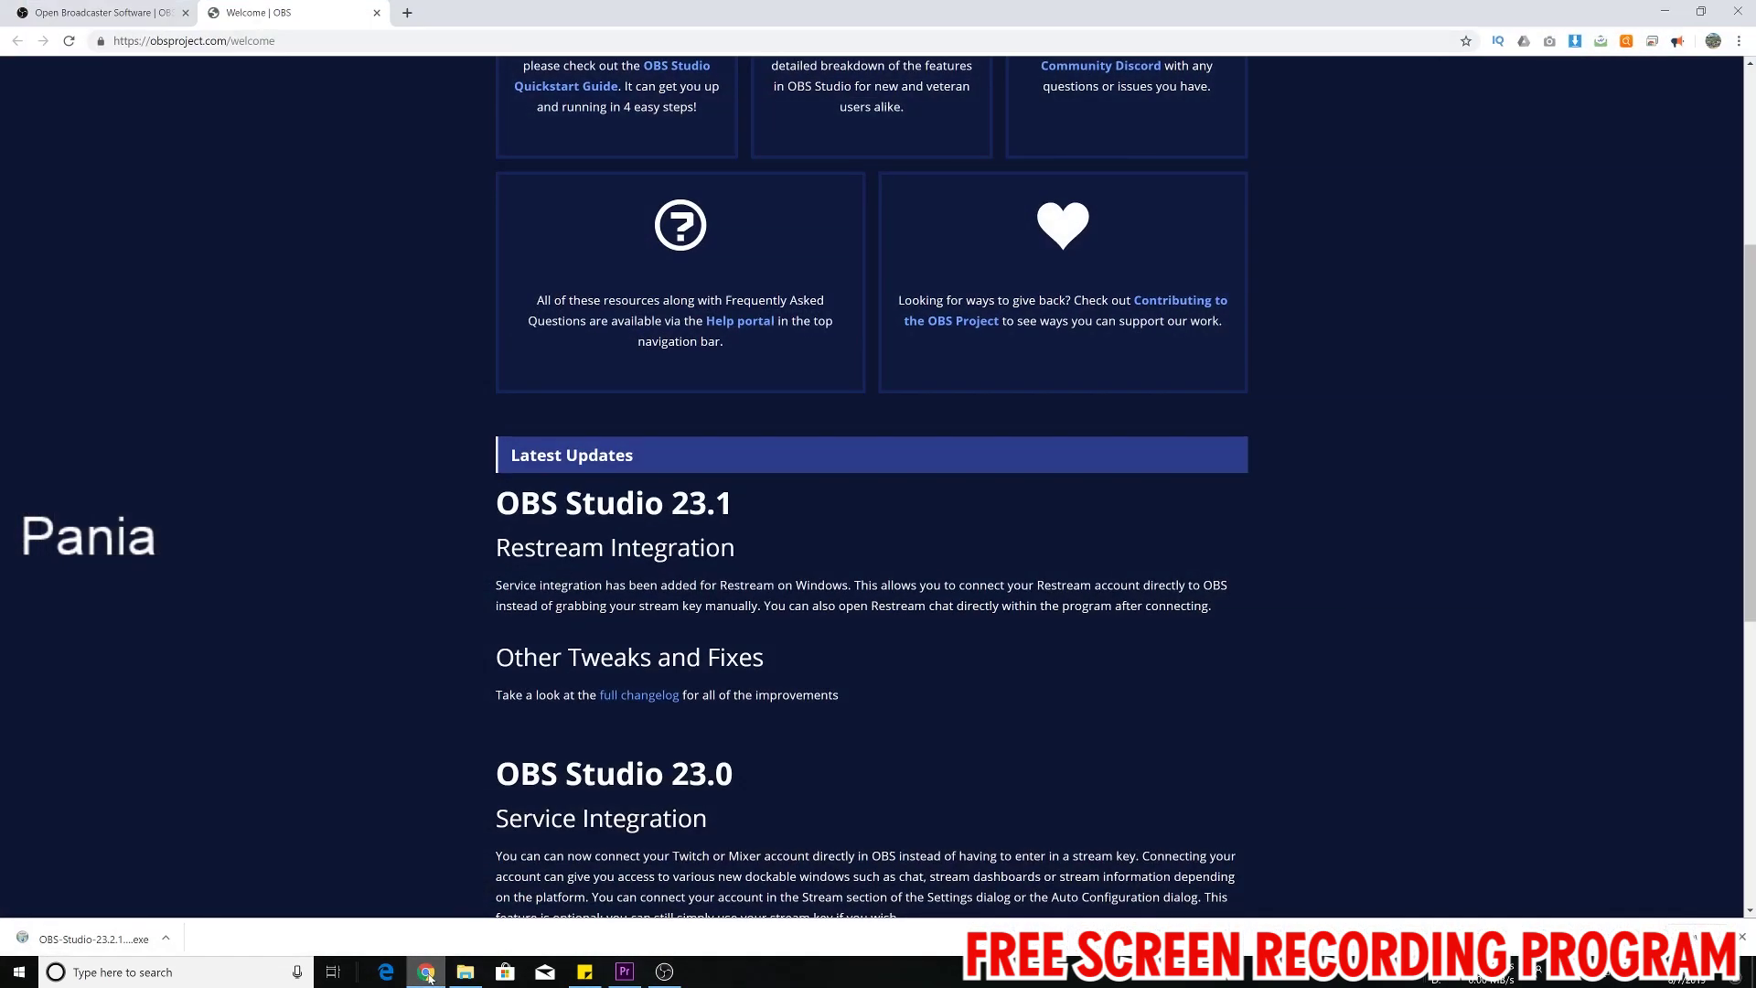
left_click(664, 972)
left_click_drag(329, 182, 1253, 237)
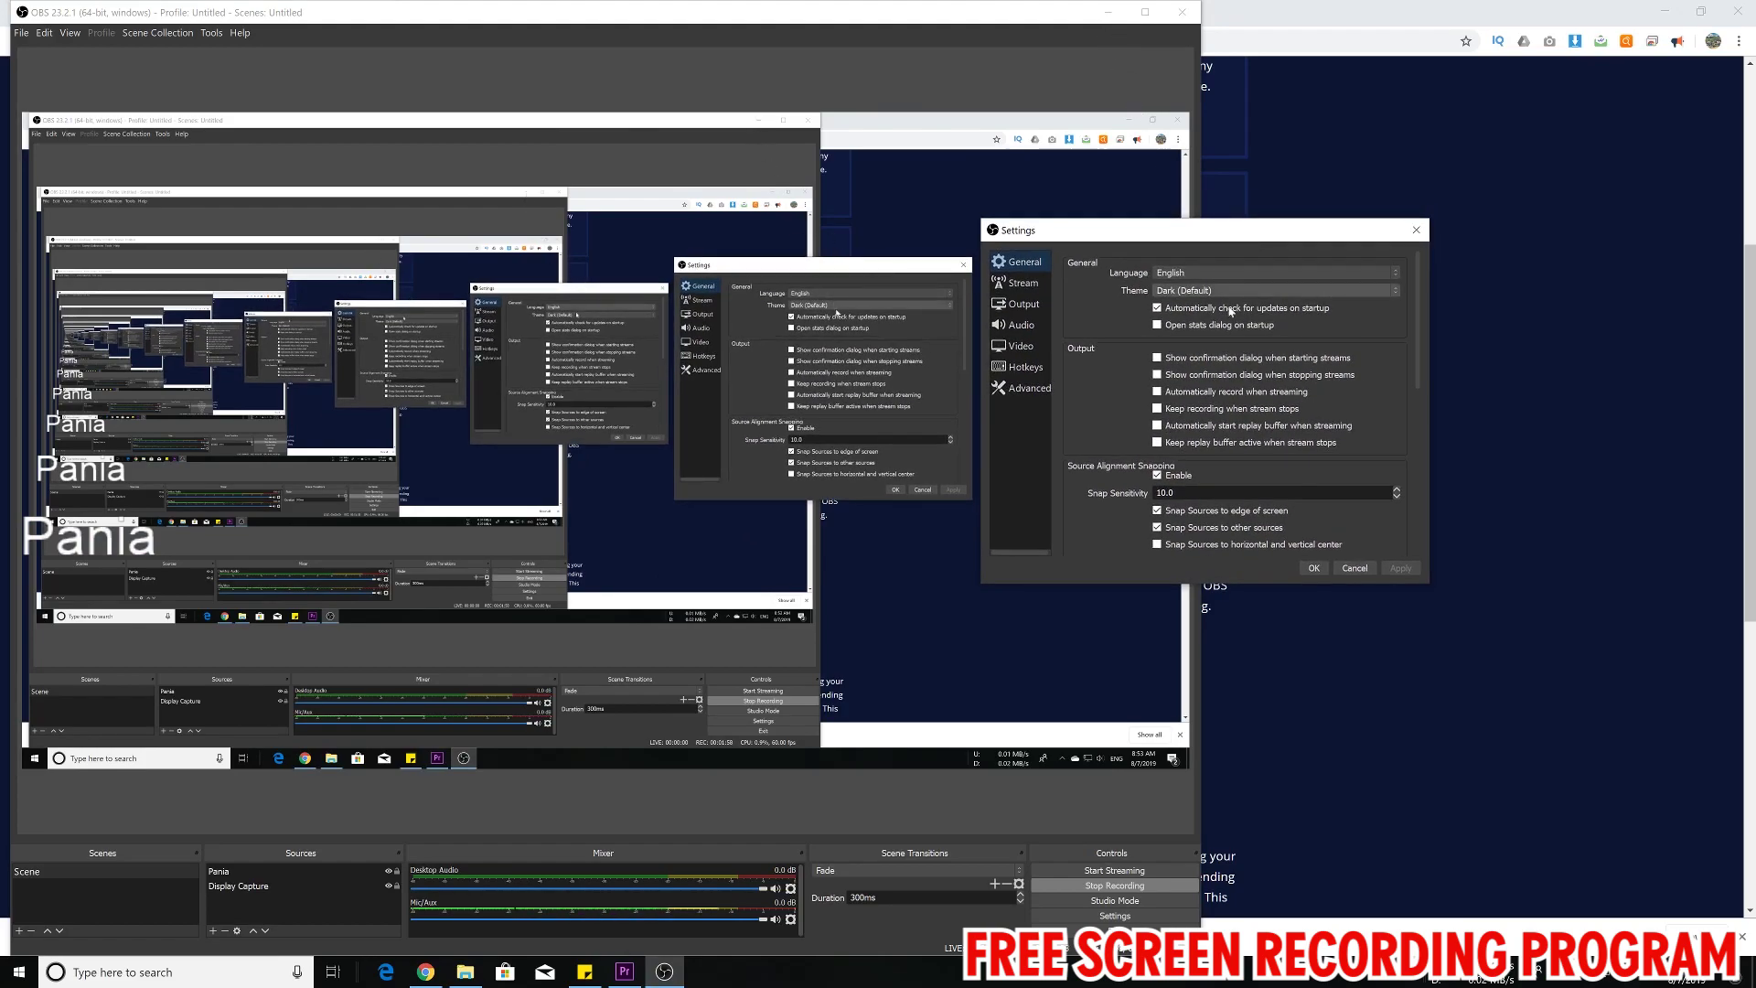
Examine the hotkey settings for streaming, recording, scene sources, desktop audio and microphone.
left_click(1026, 368)
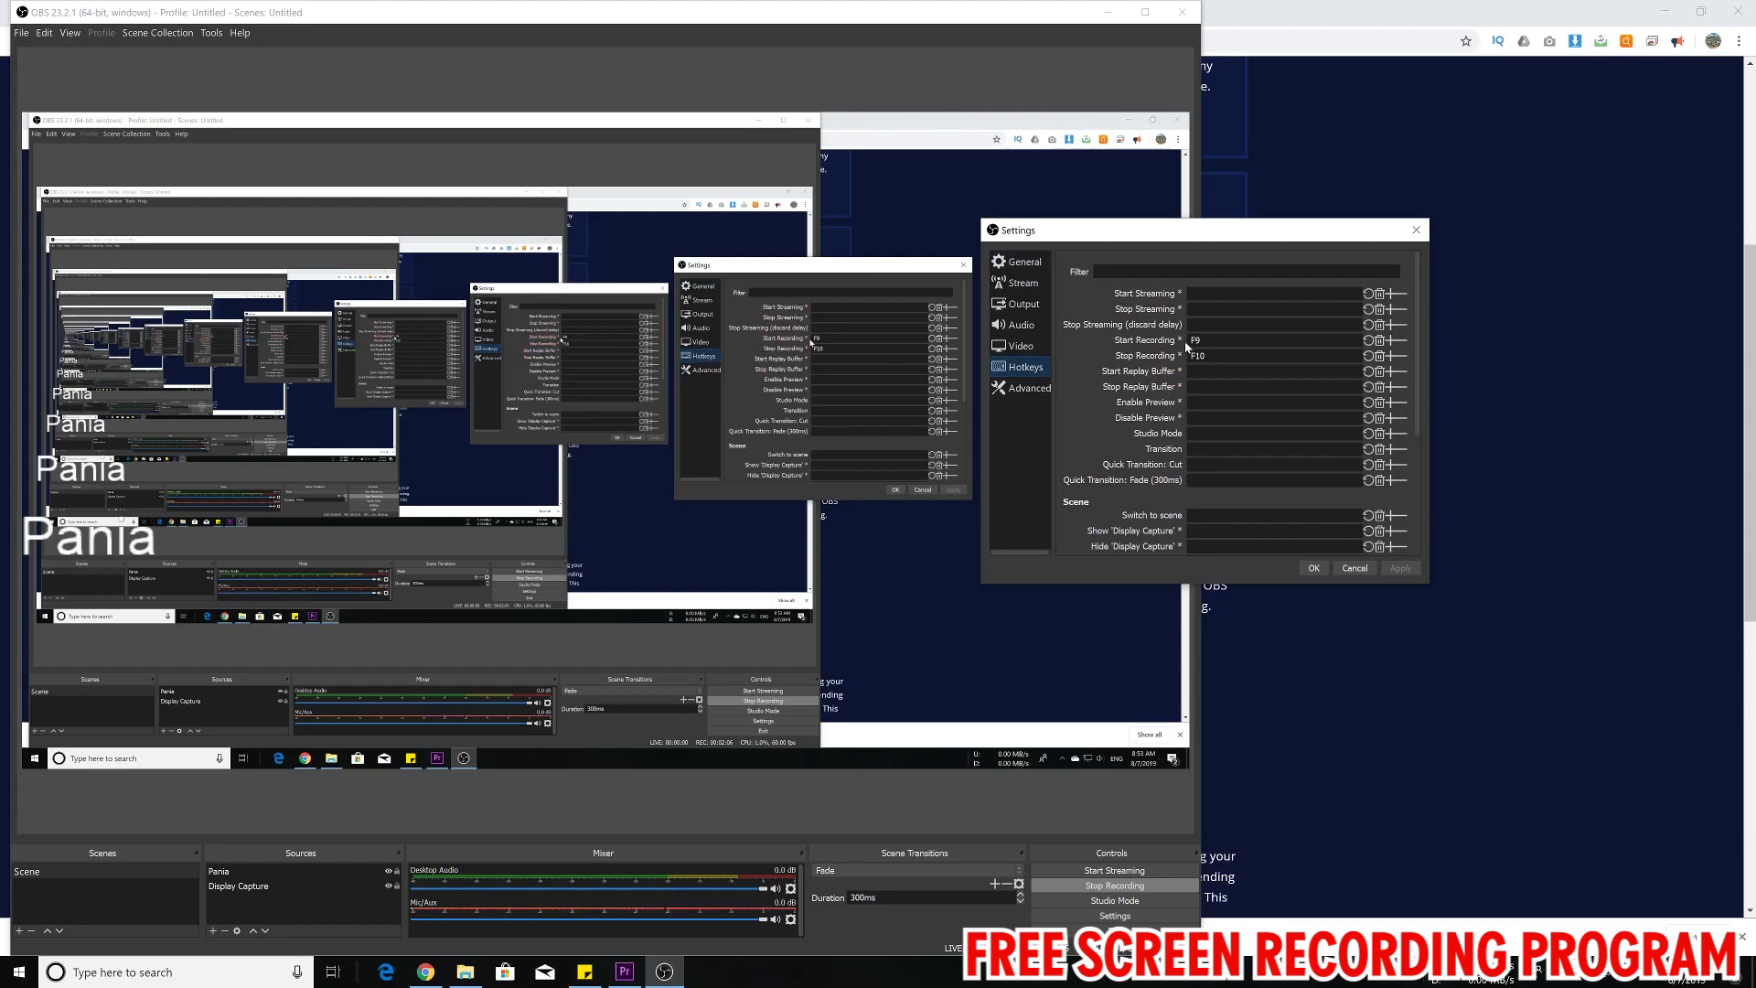
mouse_move(1154, 355)
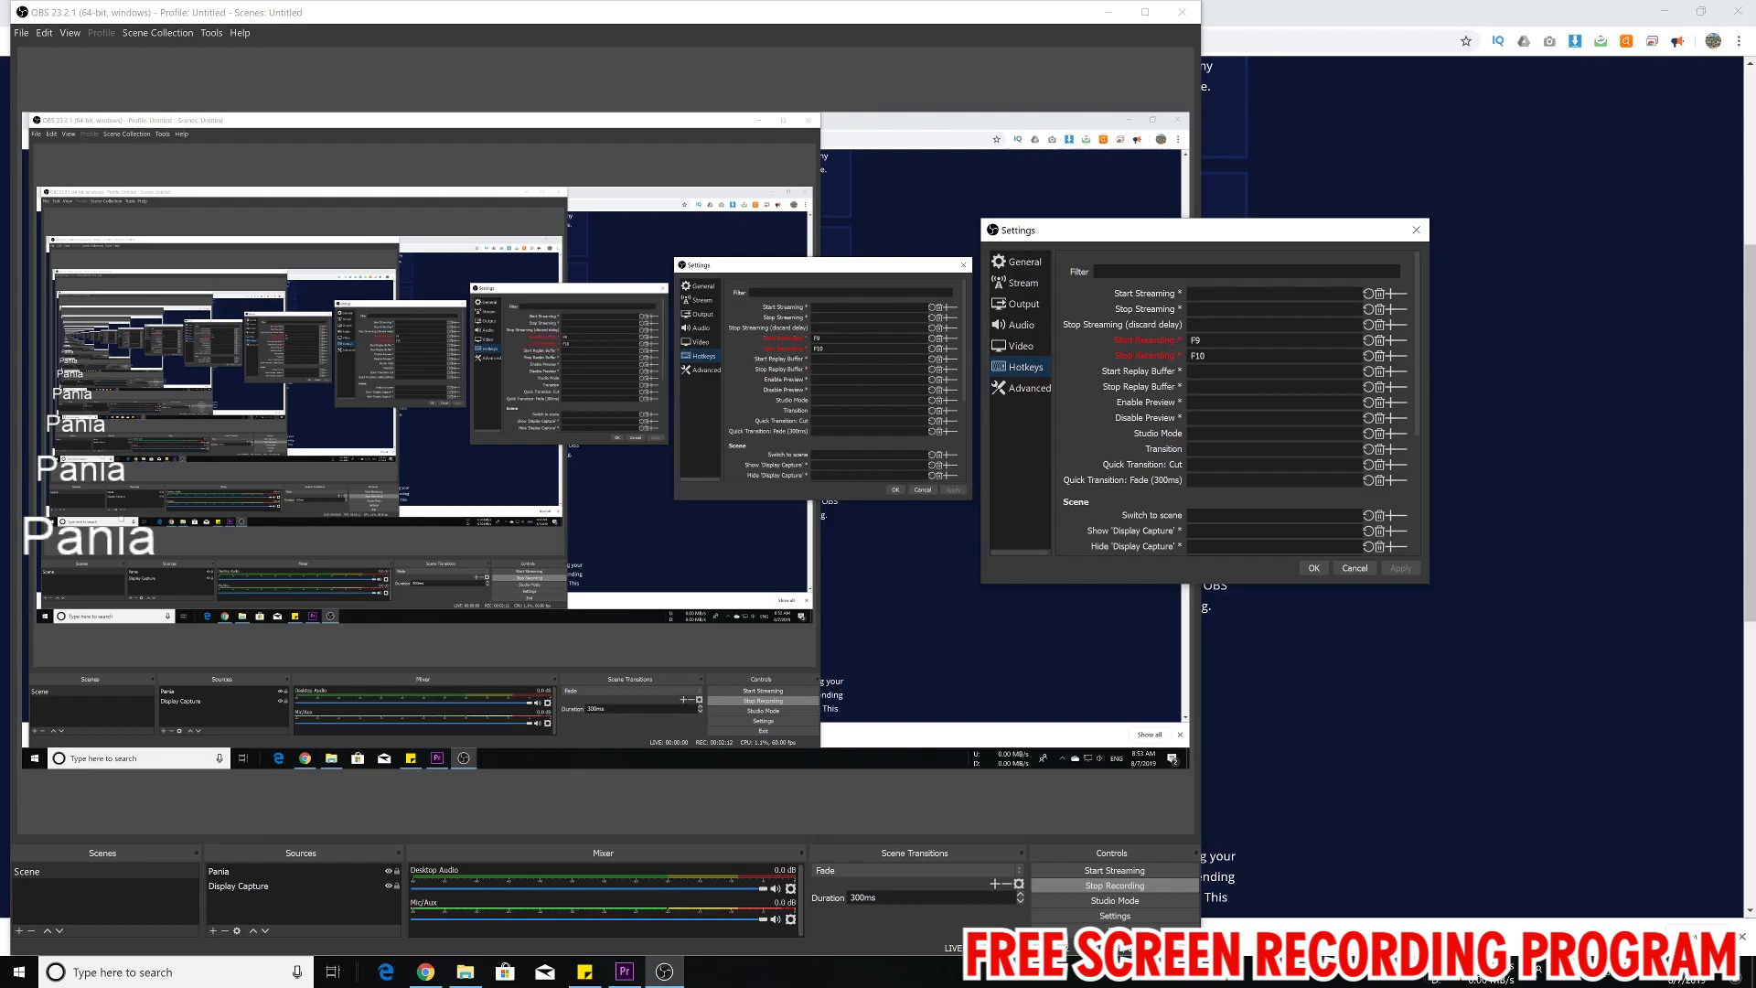
mouse_move(1212, 354)
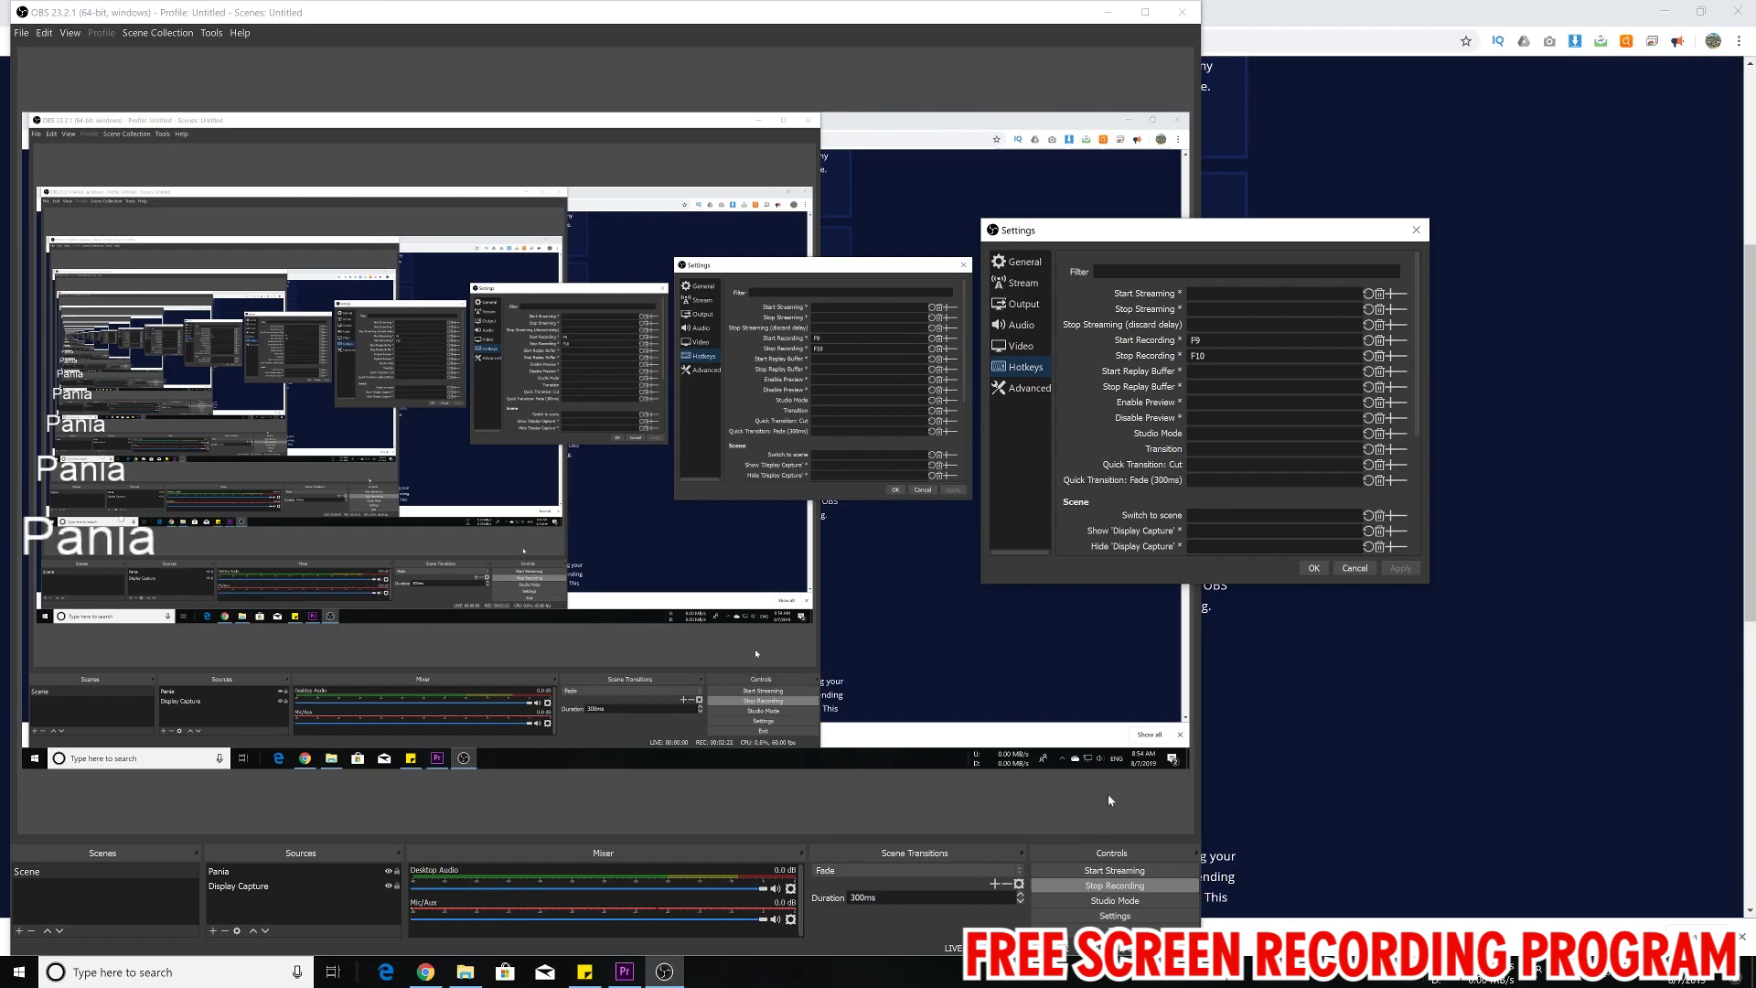
mouse_move(1148, 302)
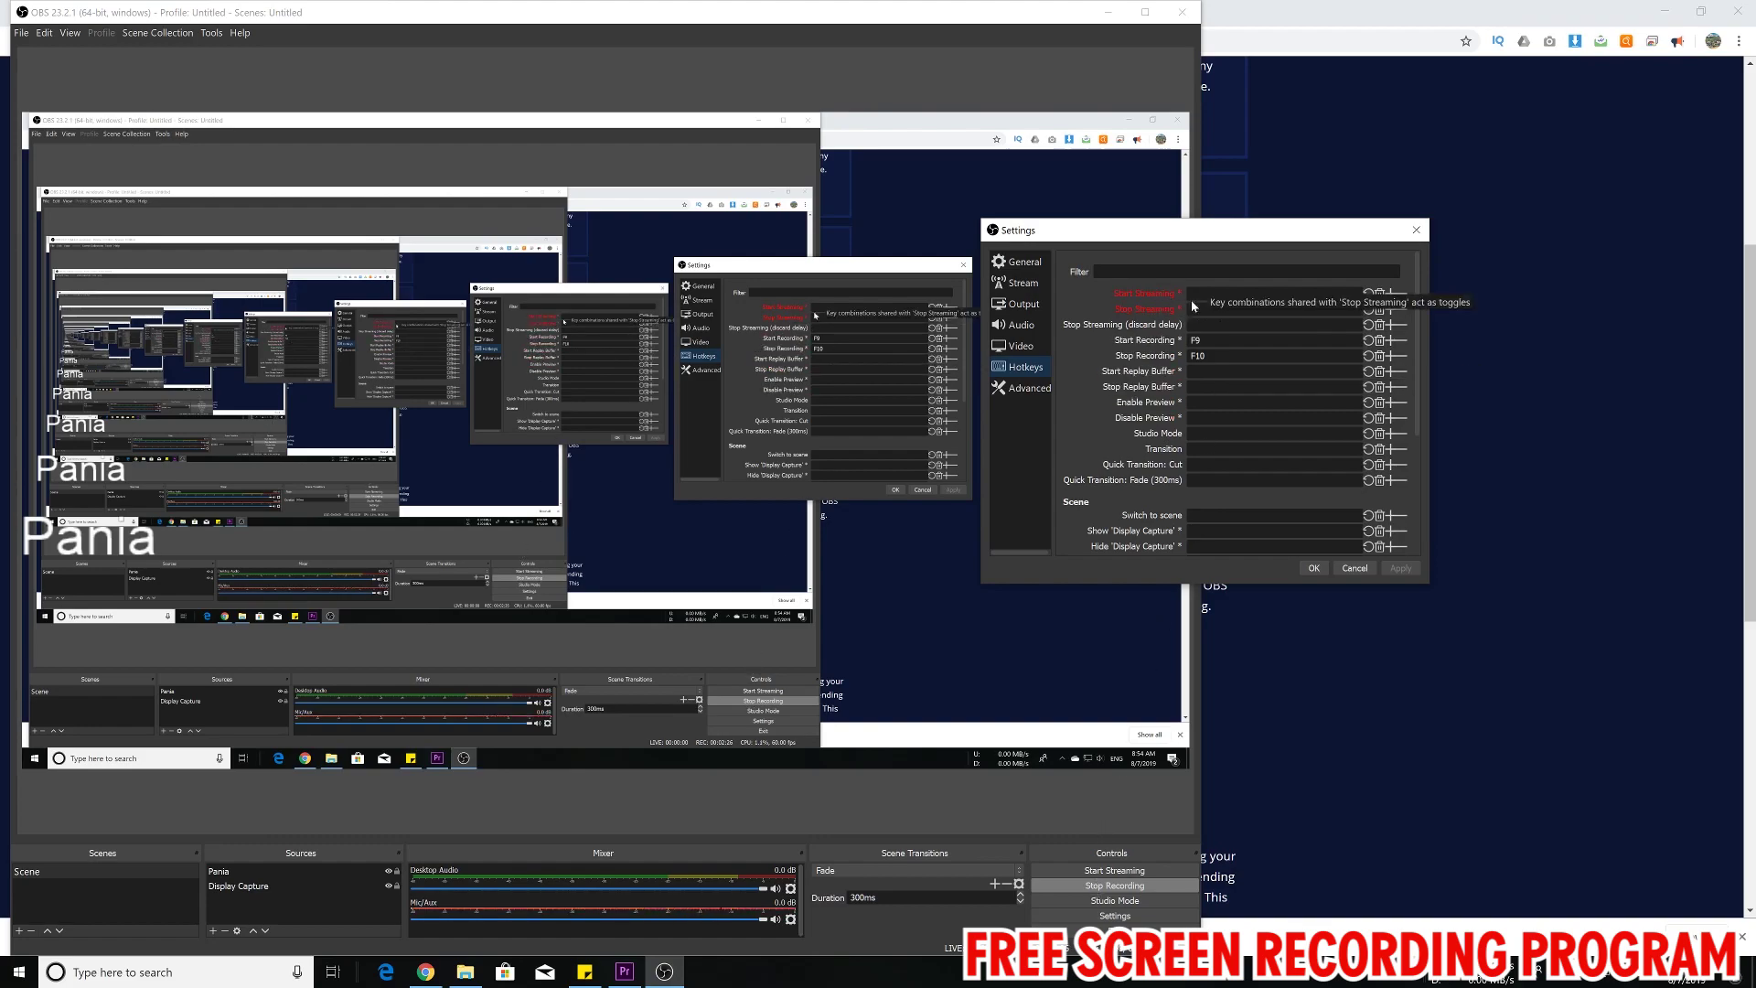
scroll(1194, 307, "down", 1)
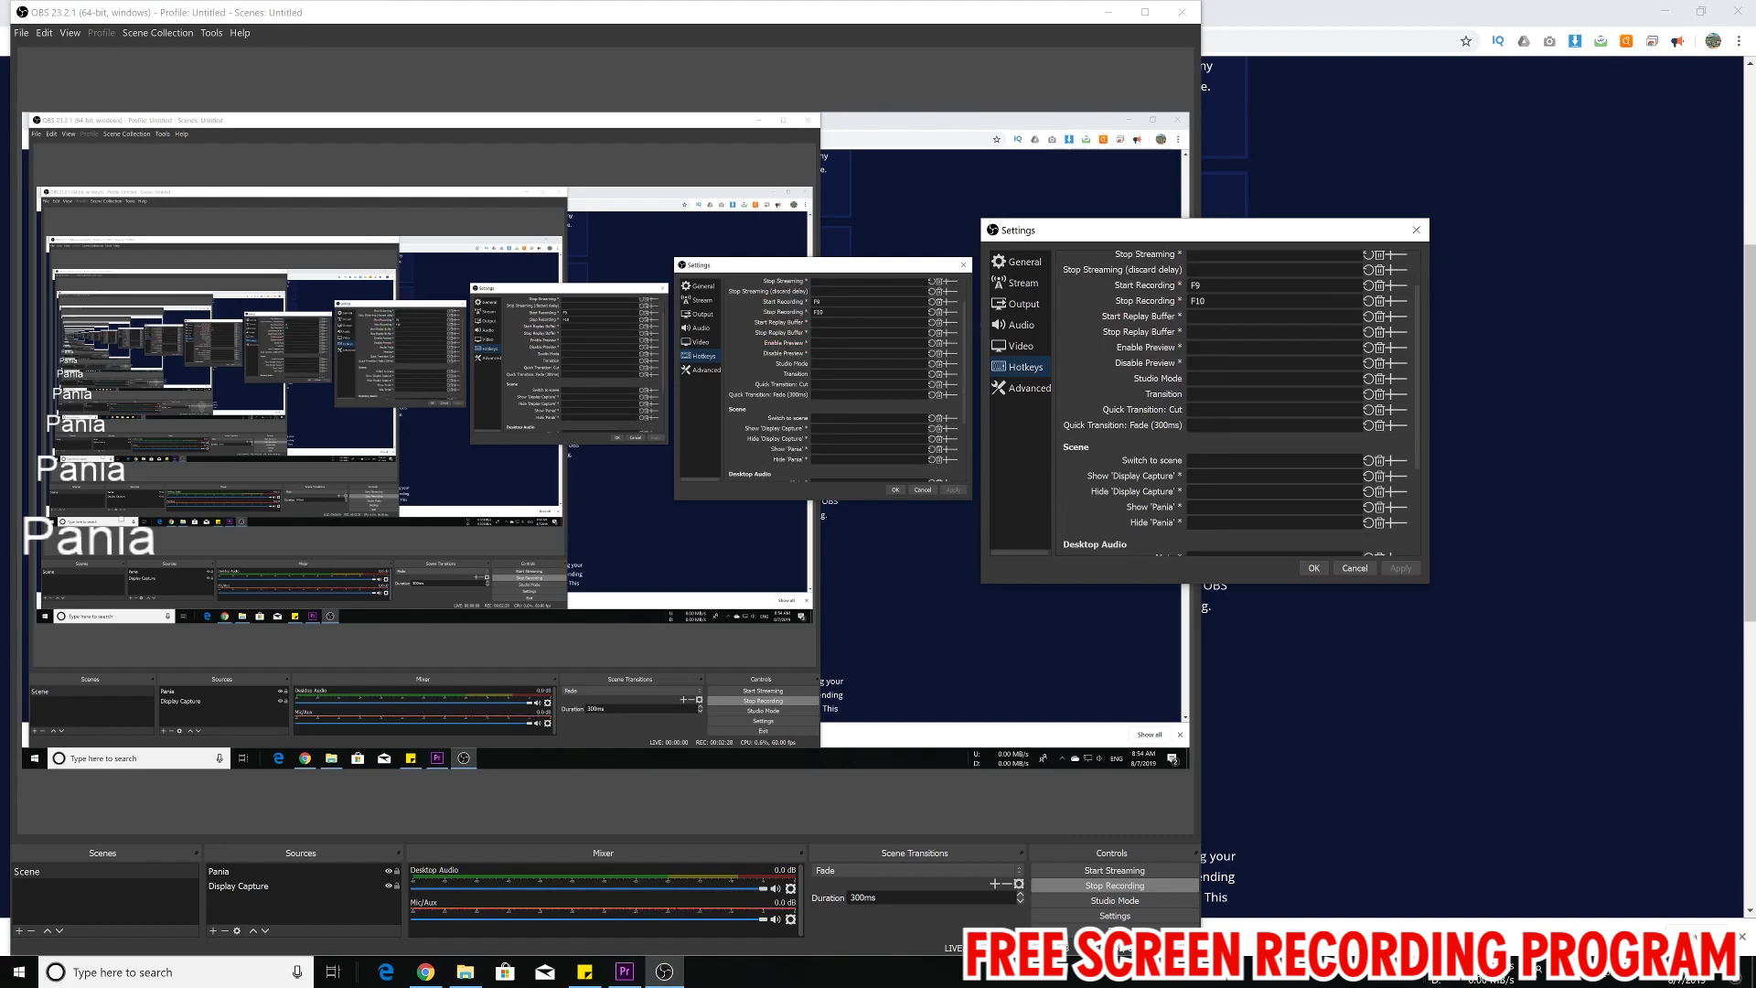
scroll(1152, 458, "down", 1)
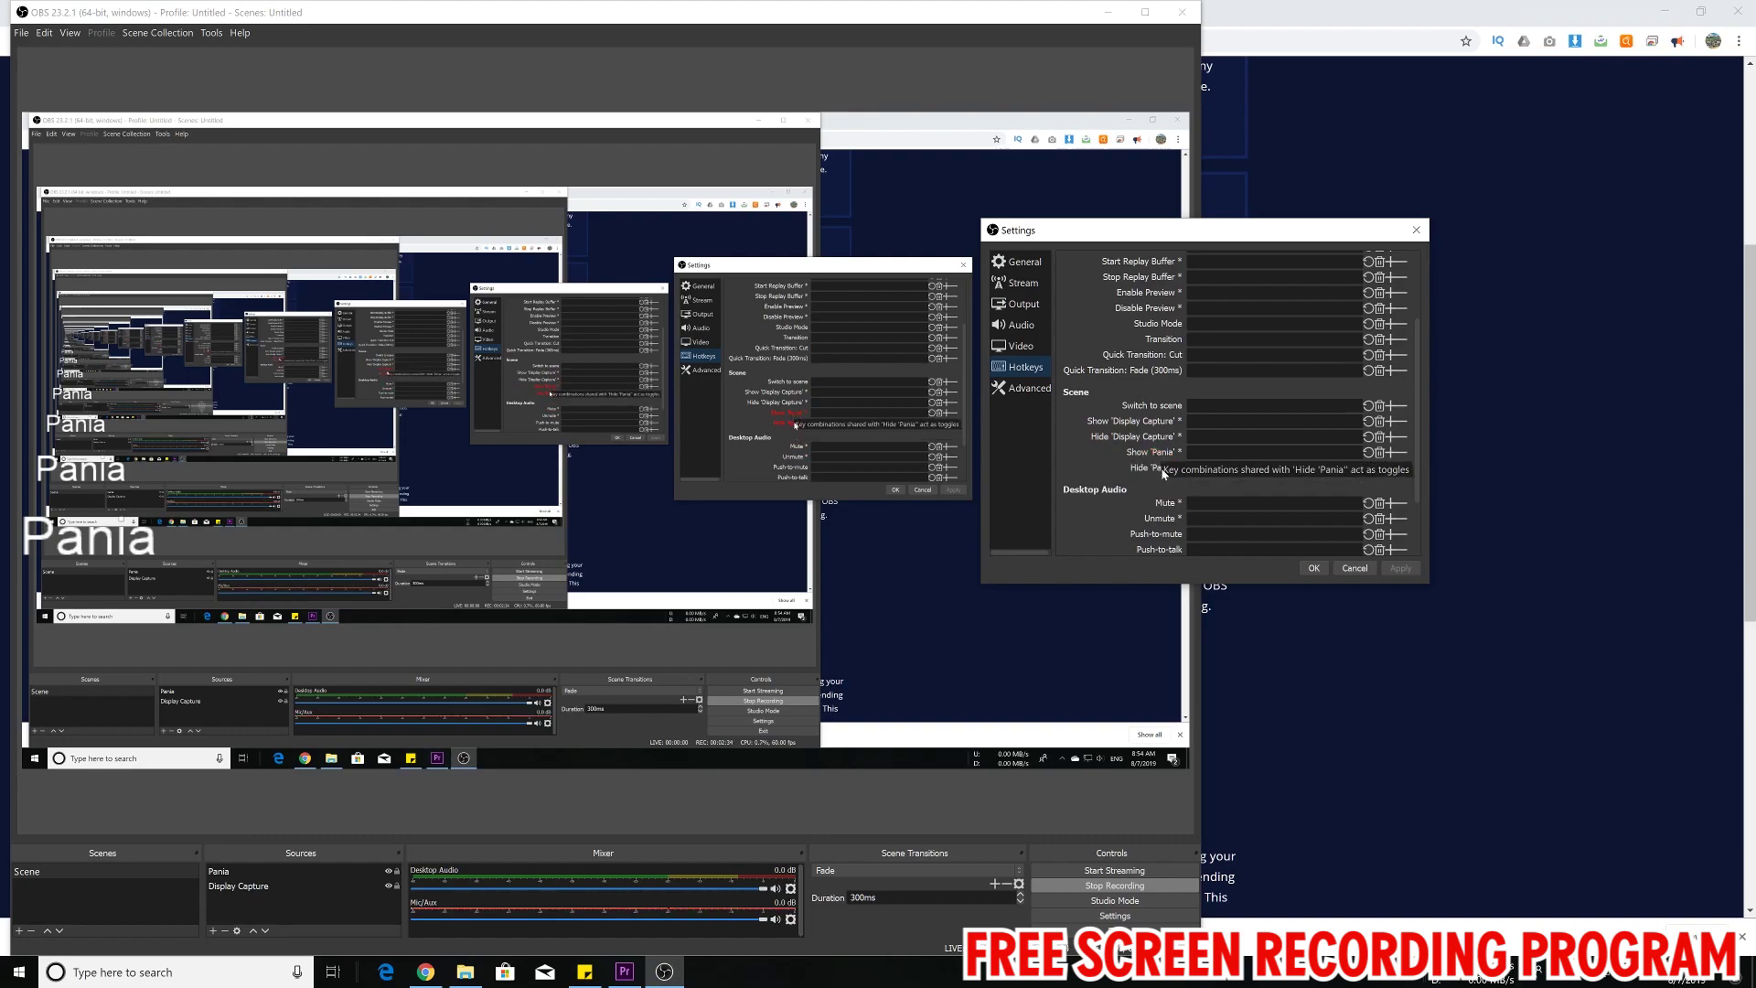
scroll(1167, 491, "down", 1)
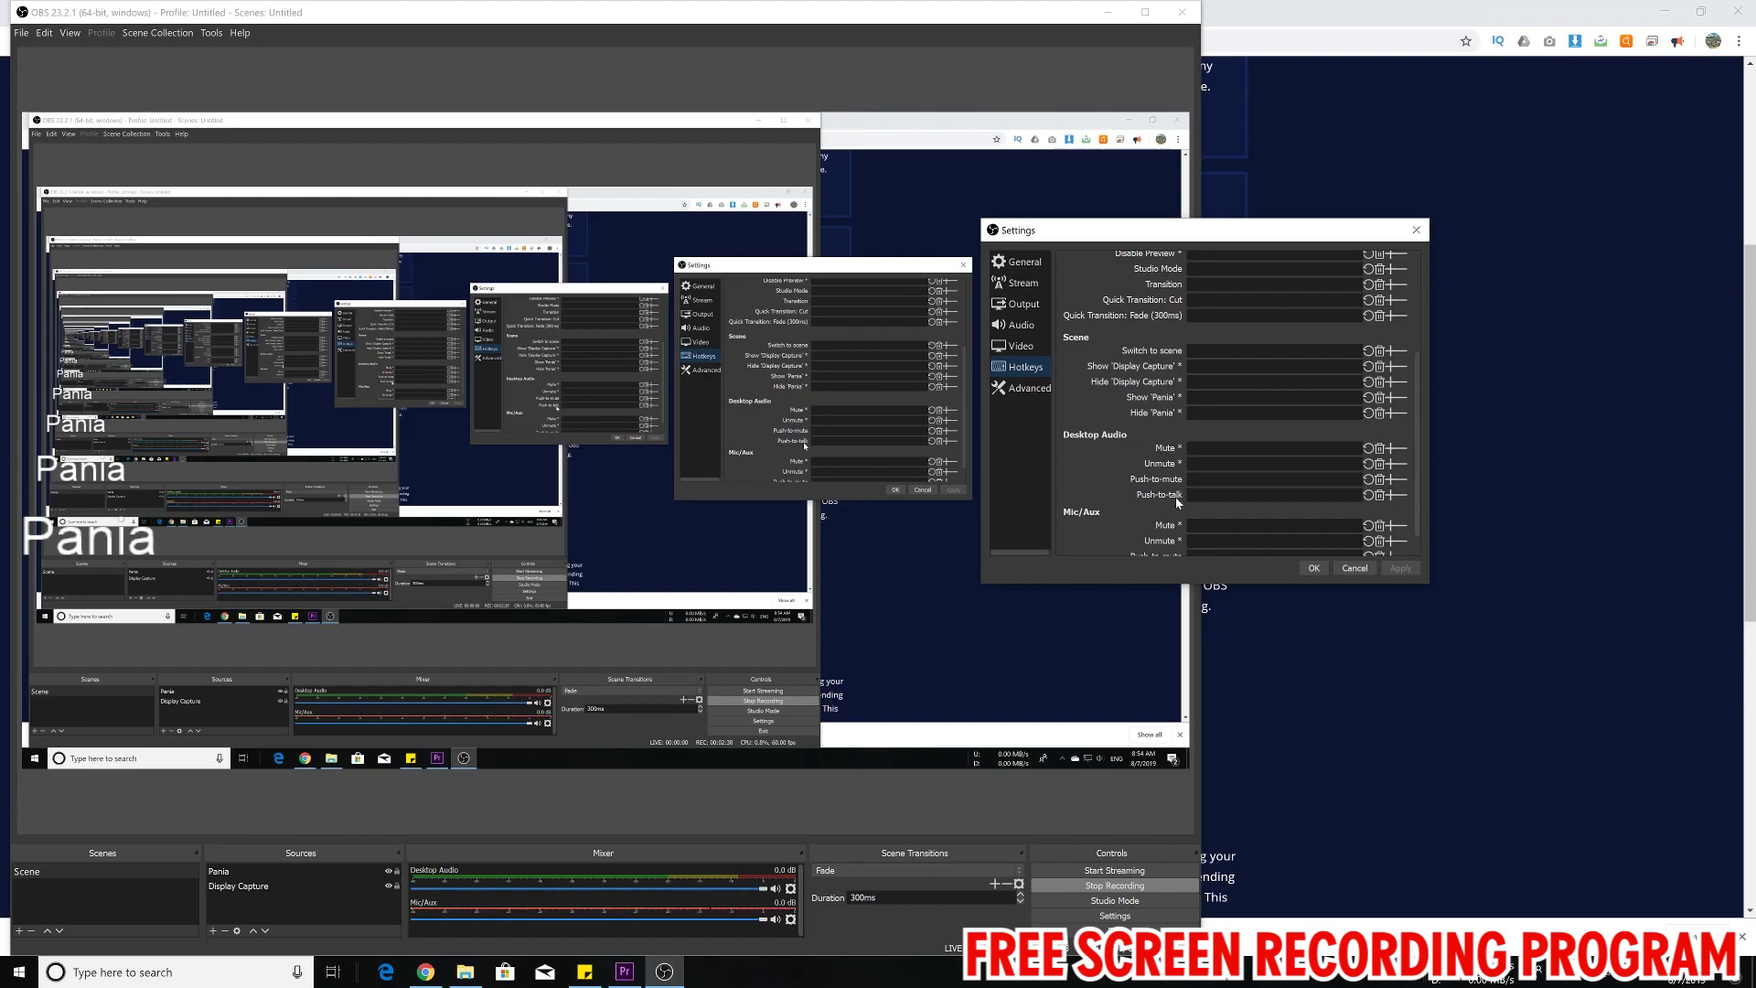
scroll(1178, 503, "down", 1)
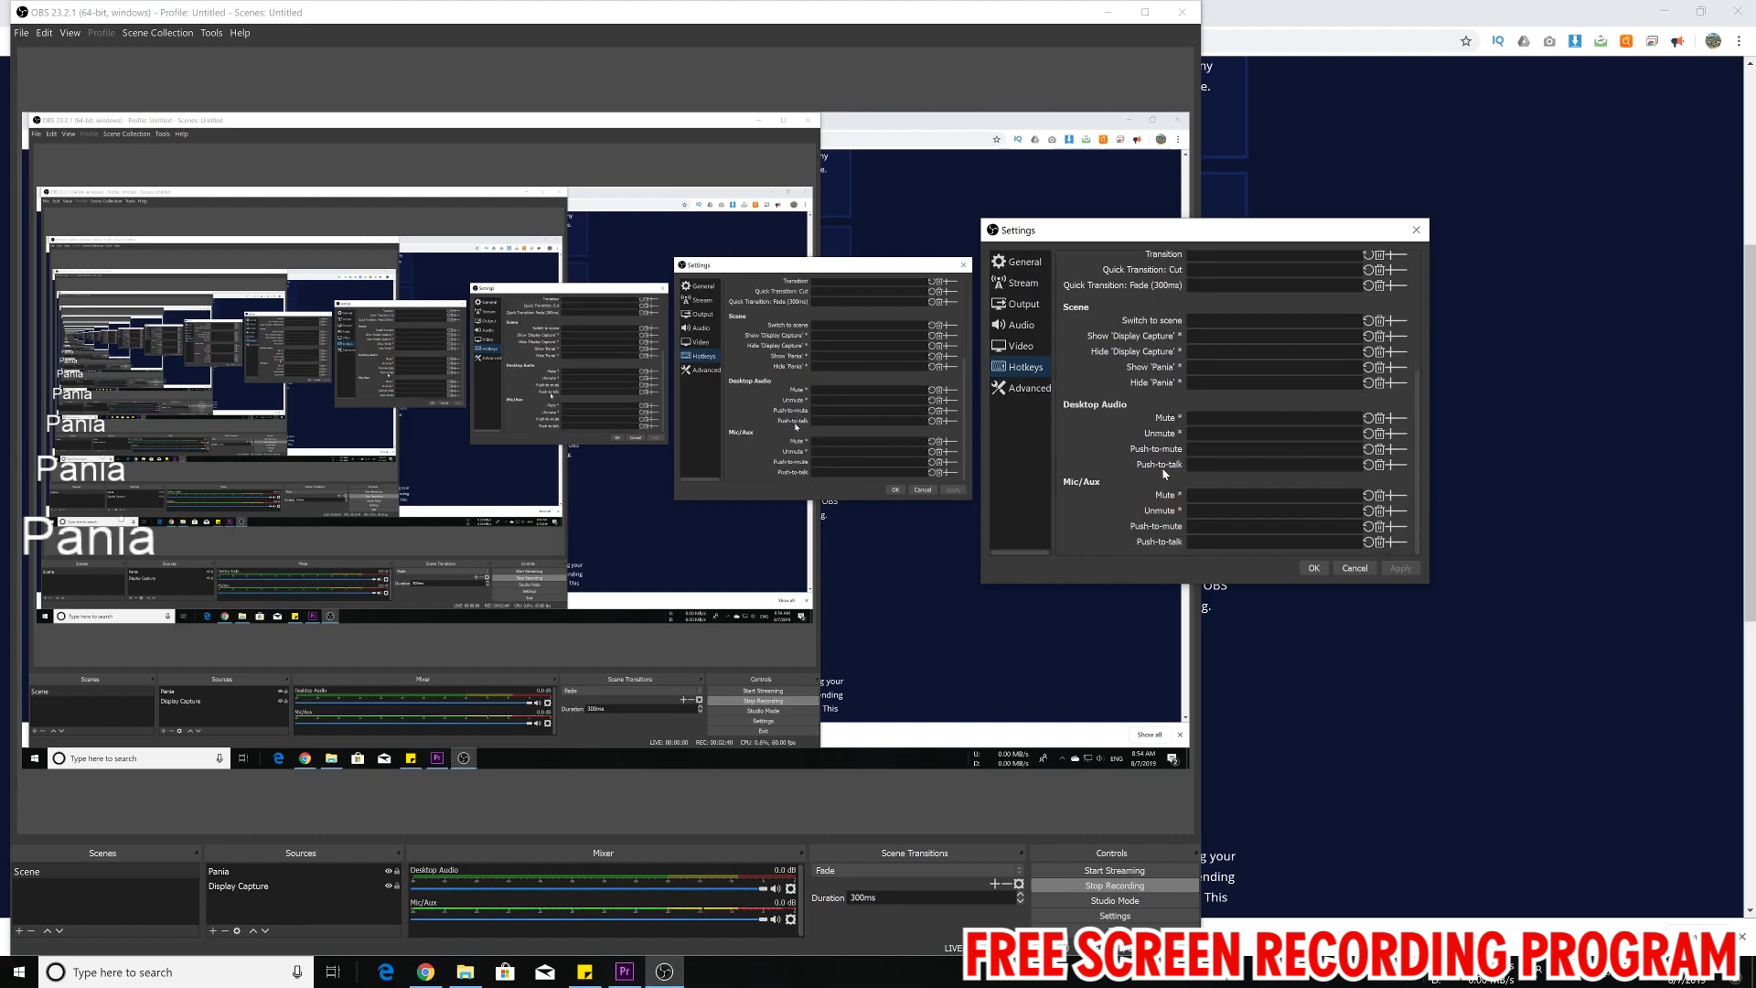
scroll(1149, 439, "up", 4)
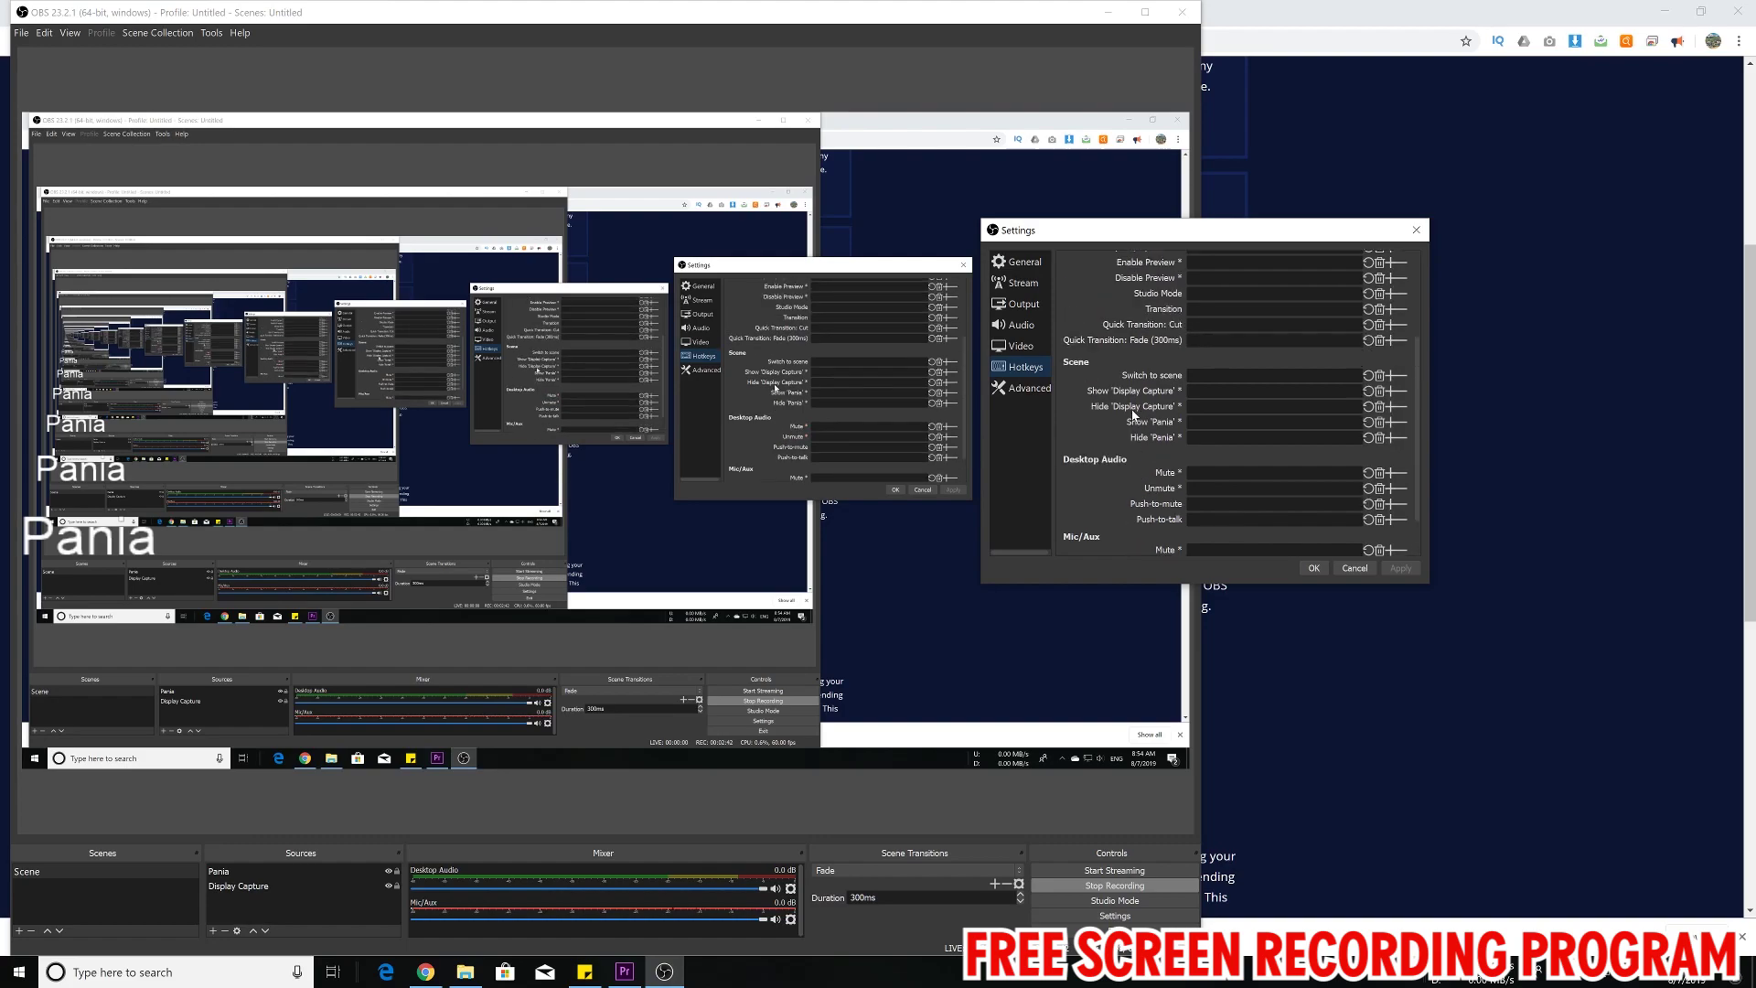
Check the Advanced and General settings, and close the settings dialog without saving changes.
left_click(1023, 394)
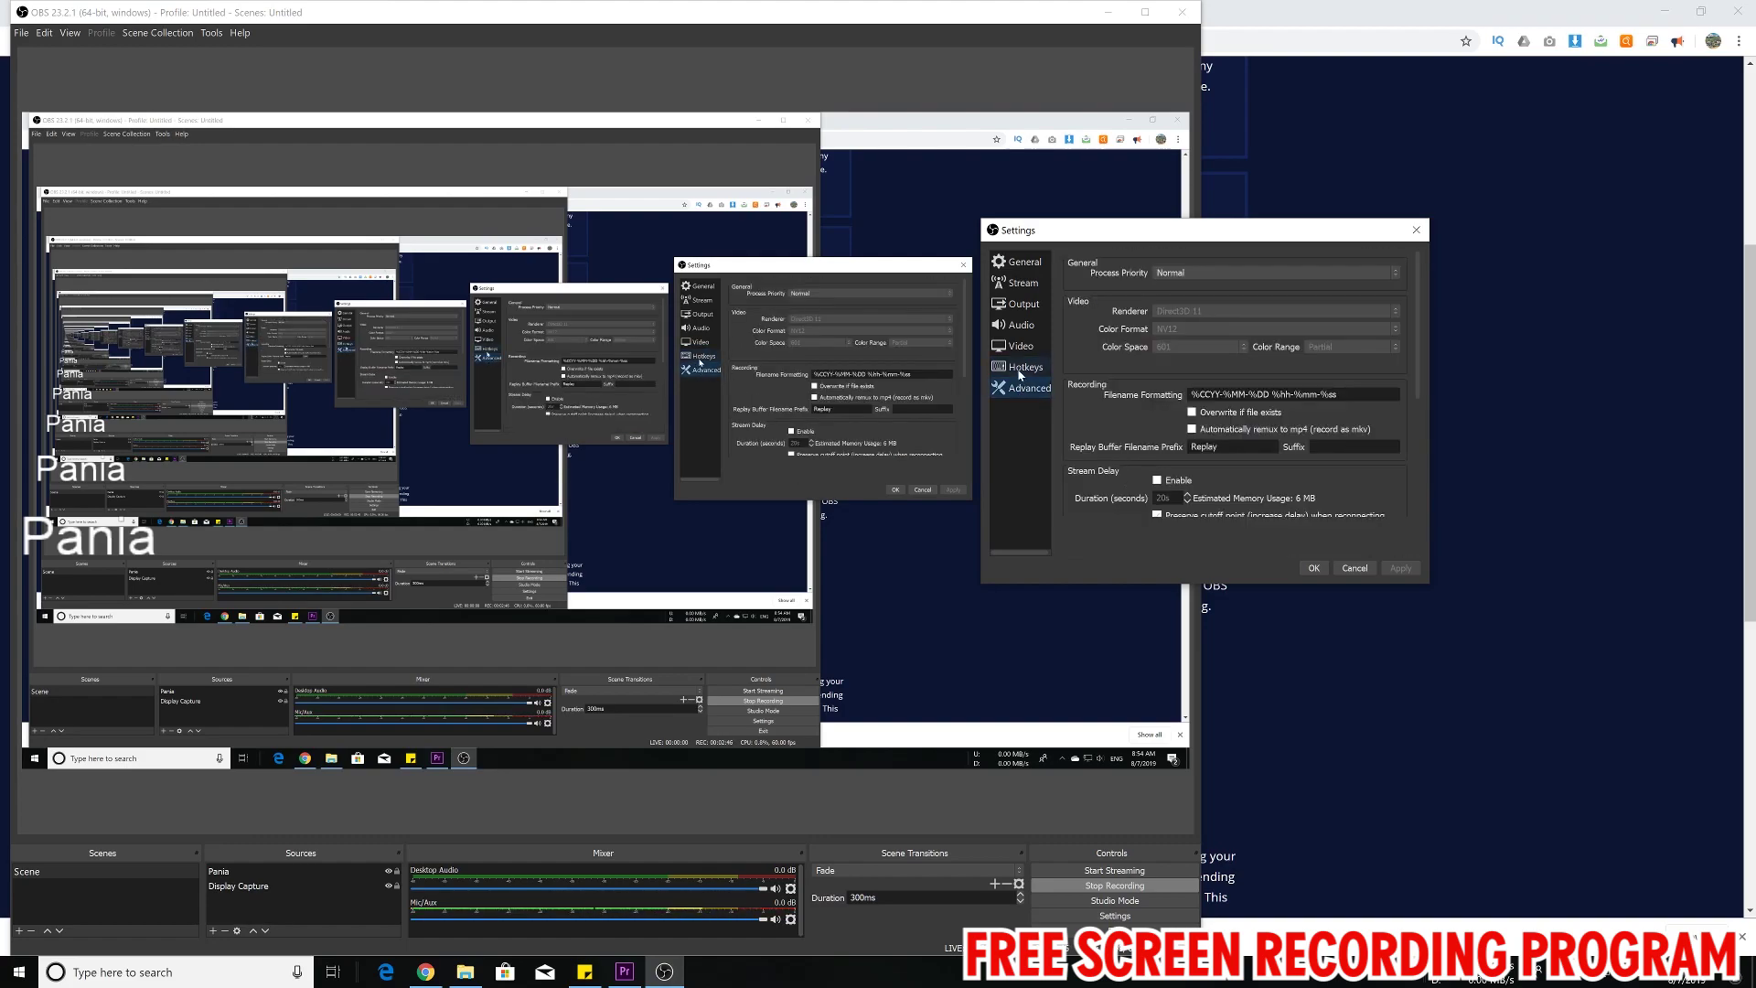
left_click(1019, 264)
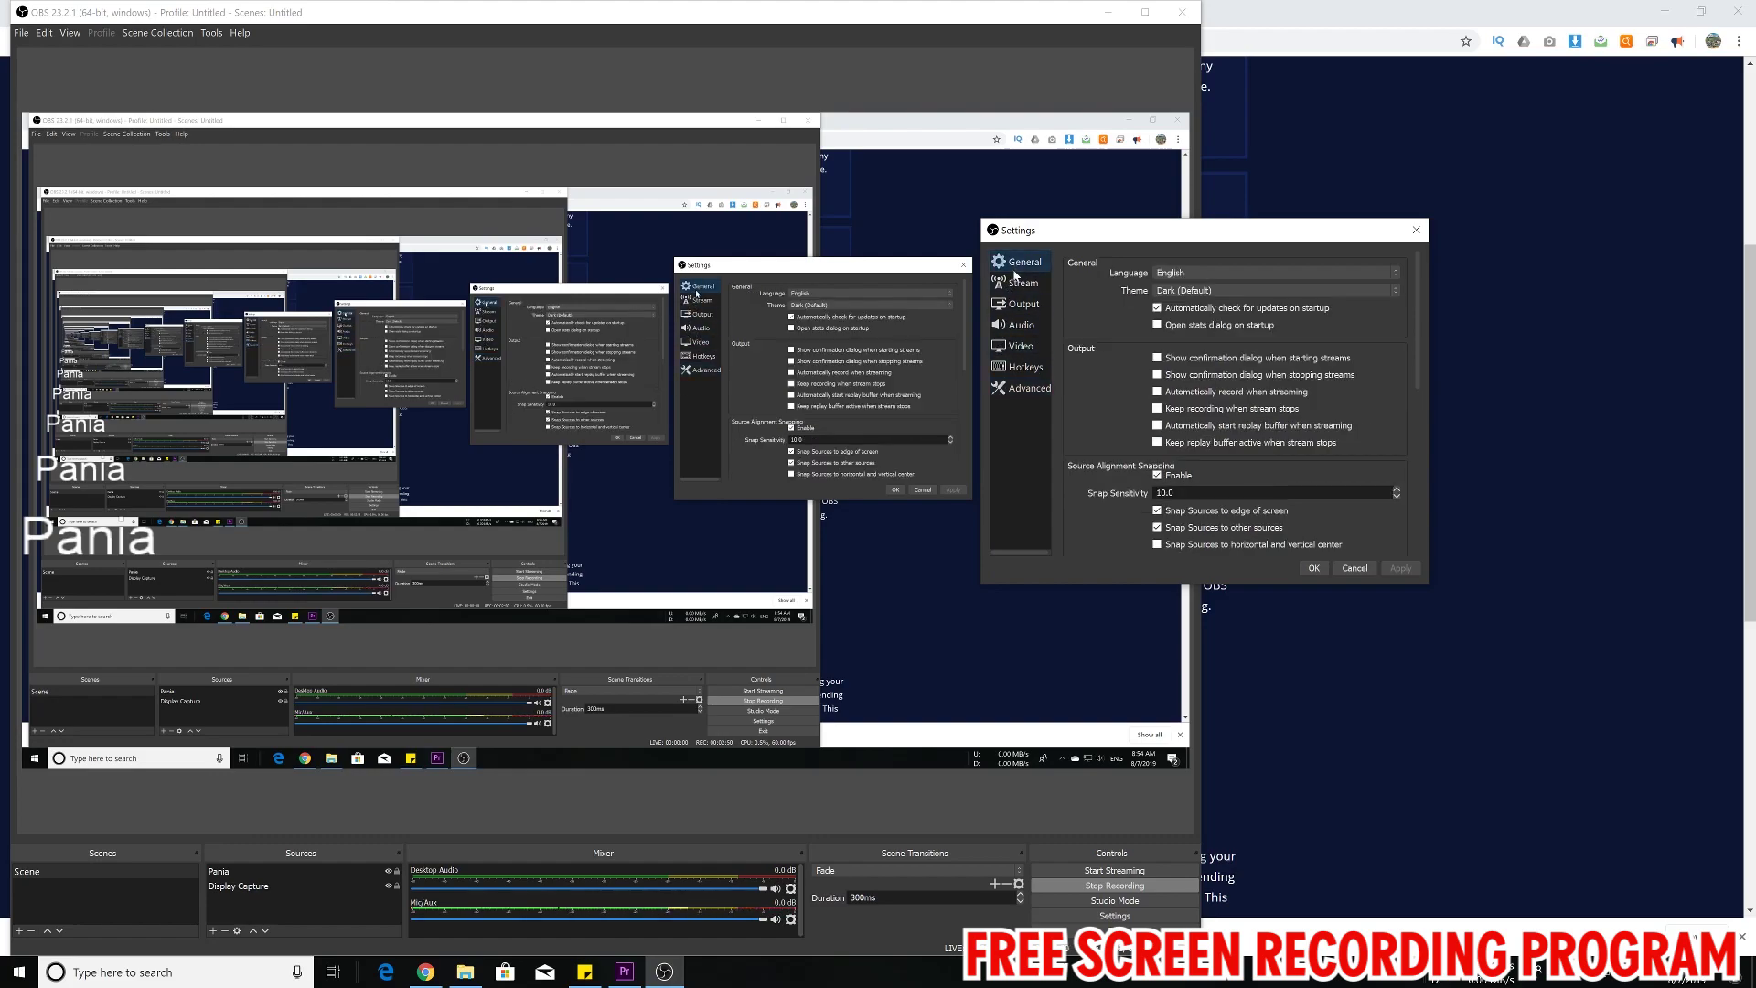
left_click(1355, 568)
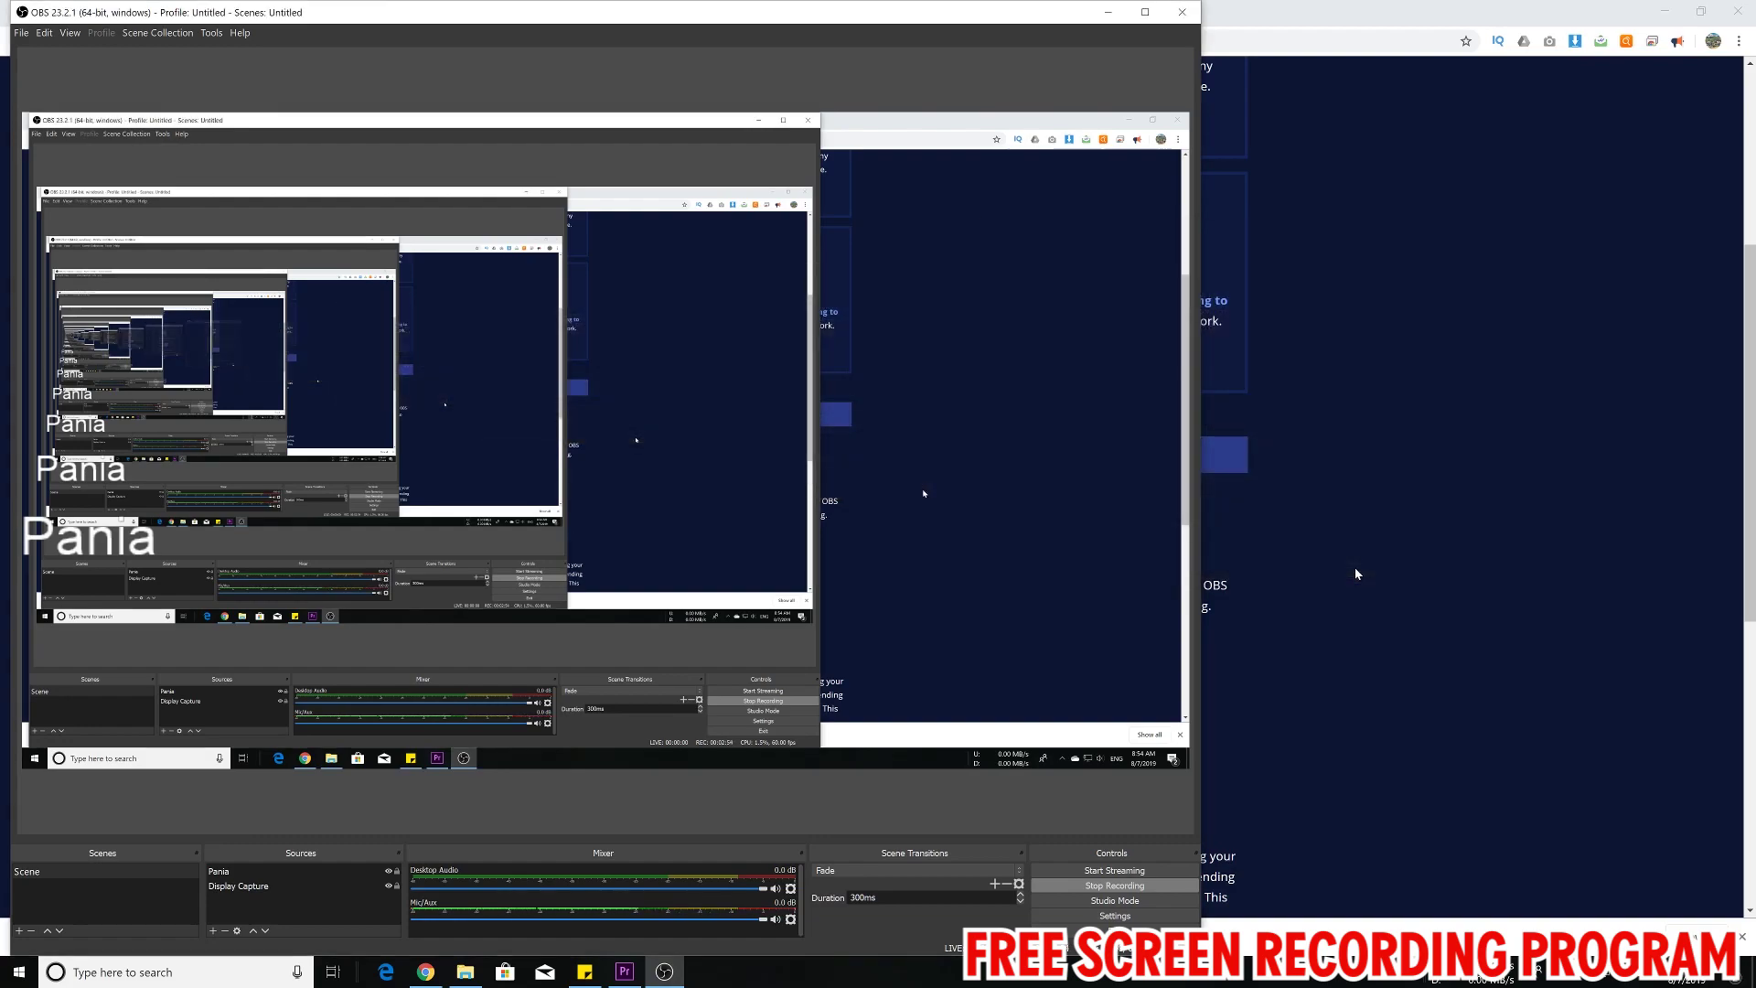
Browse the source types that can be added to the scene, and reselect the text source.
left_click(234, 875)
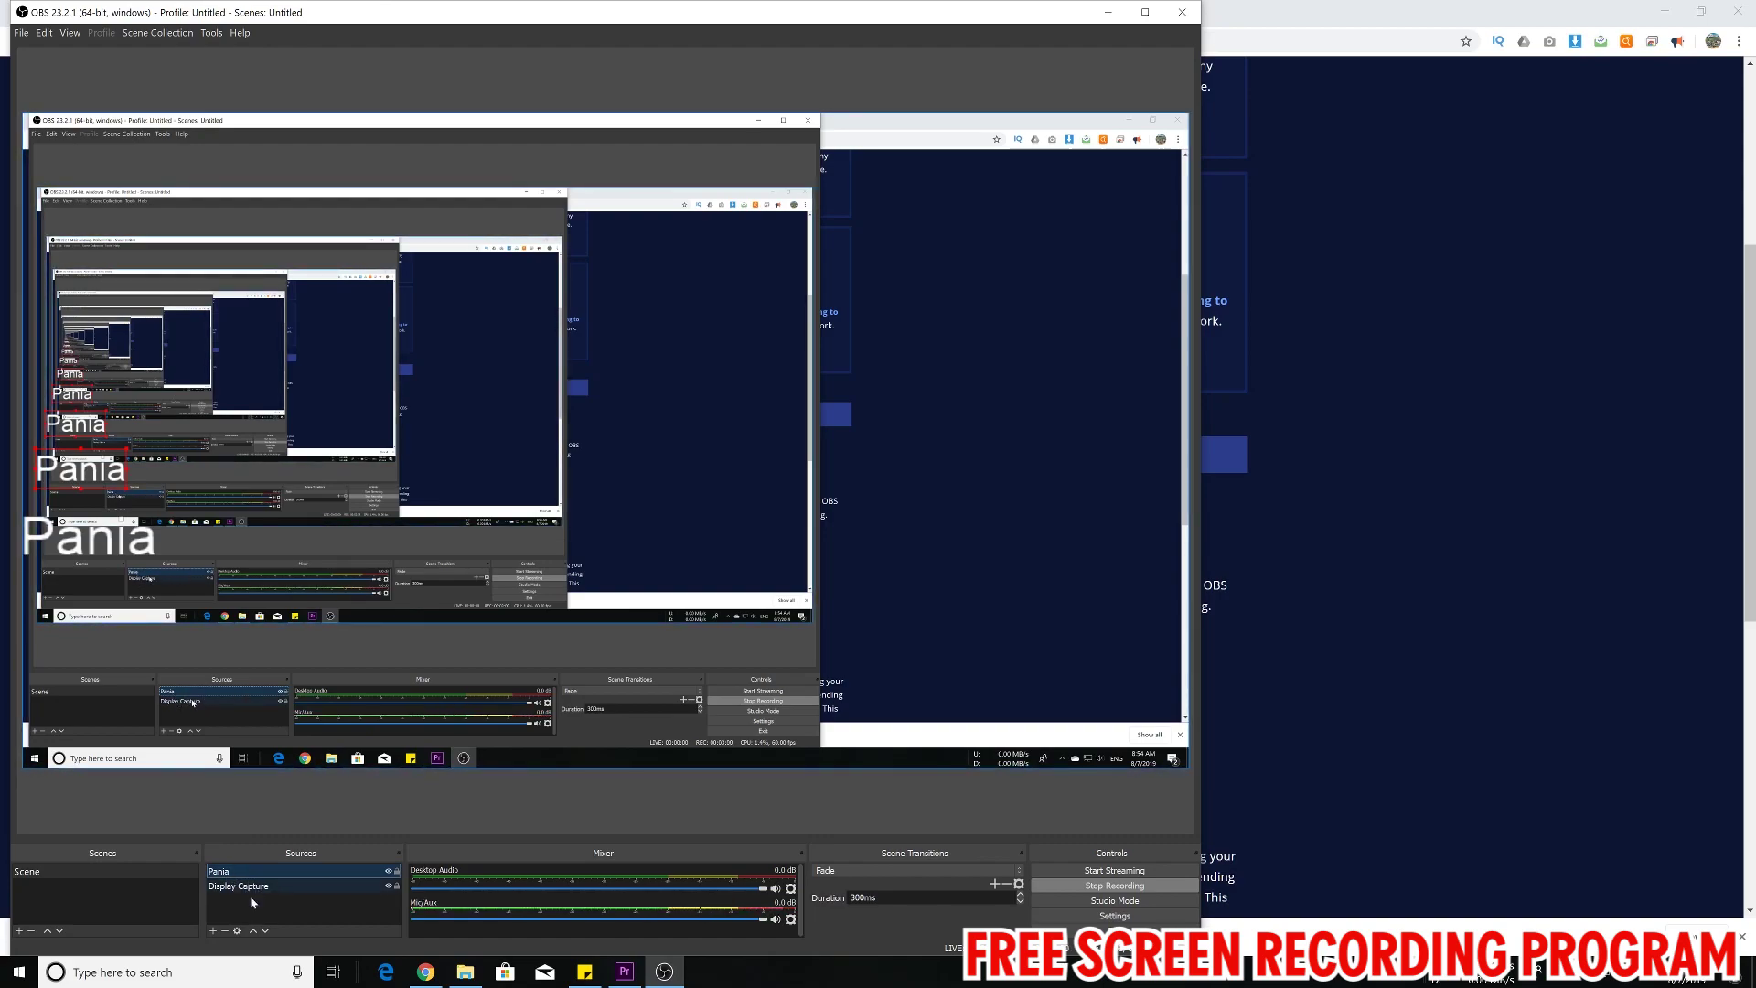
left_click(216, 930)
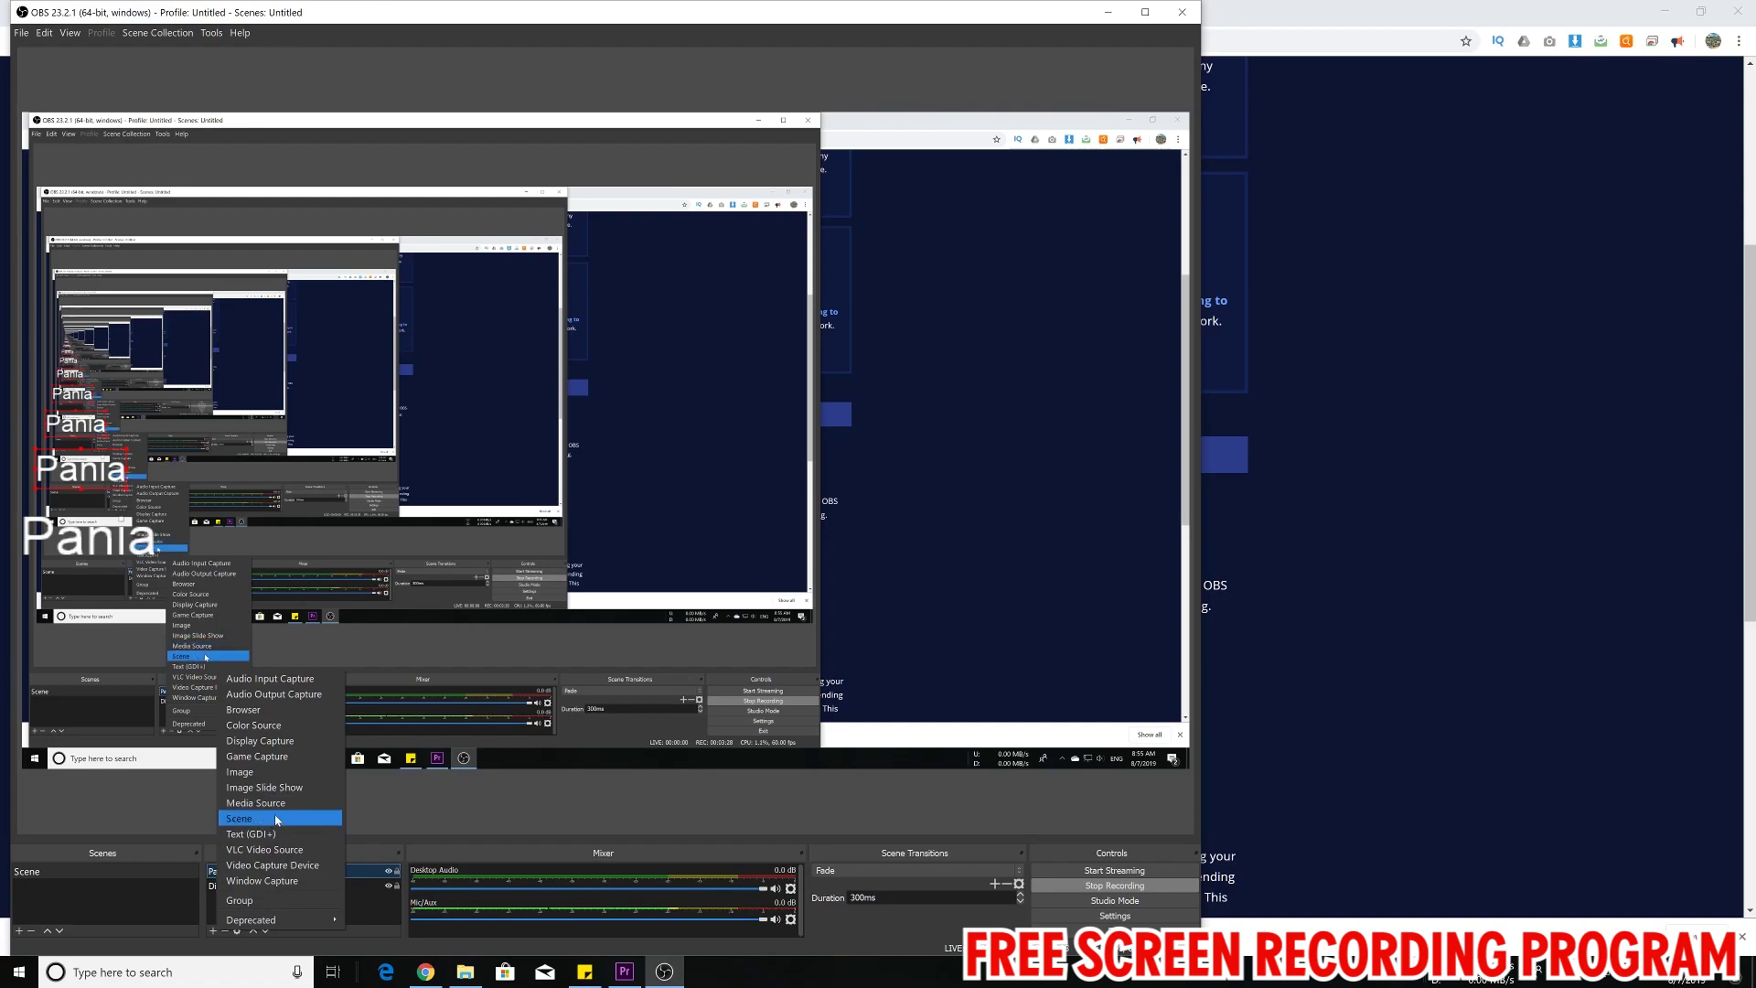
left_click(225, 872)
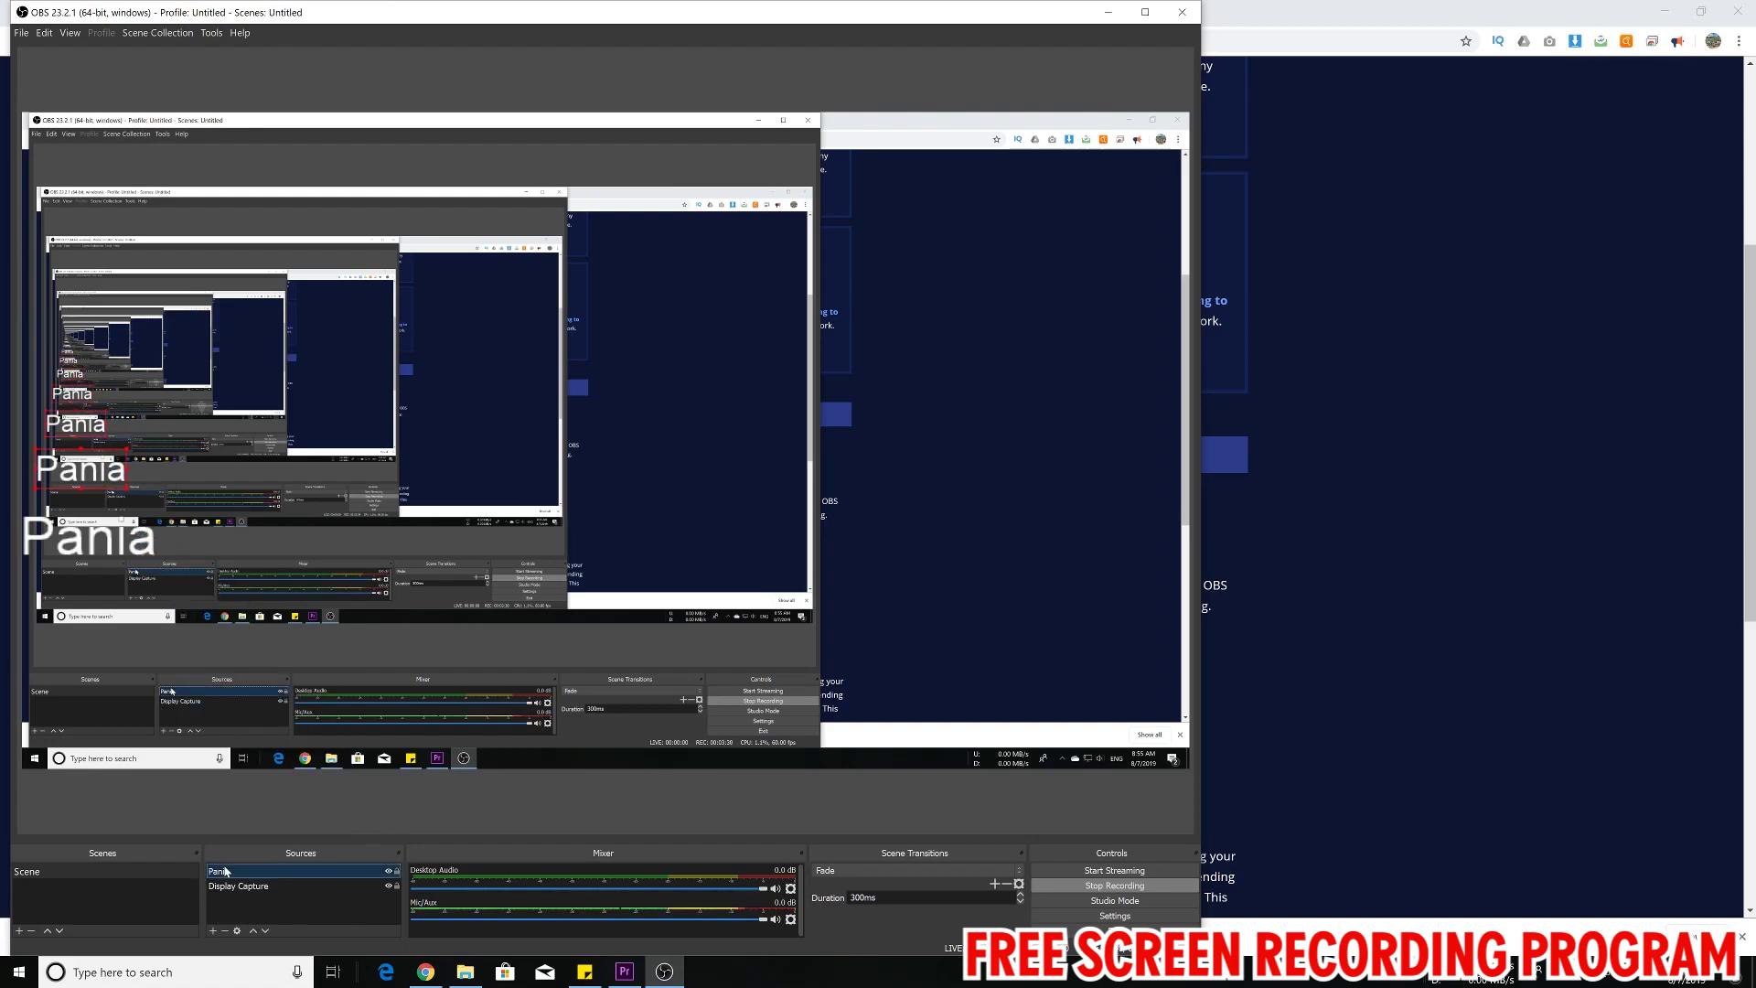
Move the text source slightly lower on the preview canvas, keeping it near the canvas's edge.
left_click(251, 876, "ctrl")
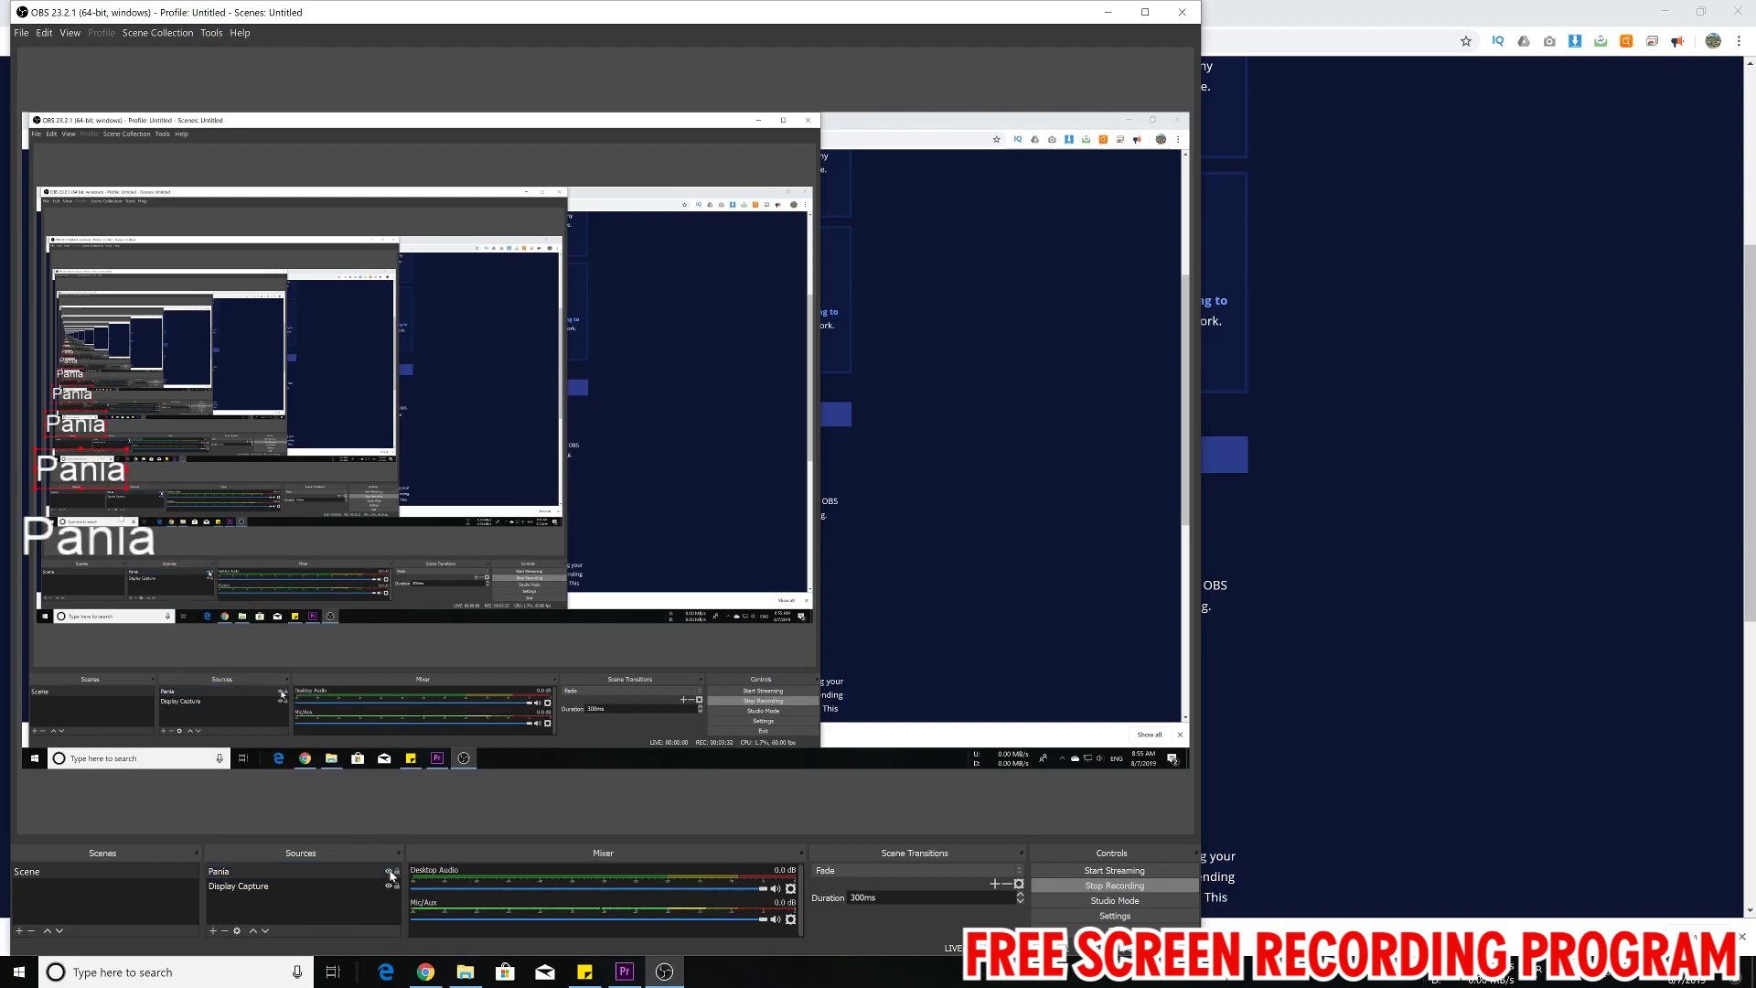
left_click_drag(80, 556, 102, 768)
left_click_drag(92, 611, 102, 552)
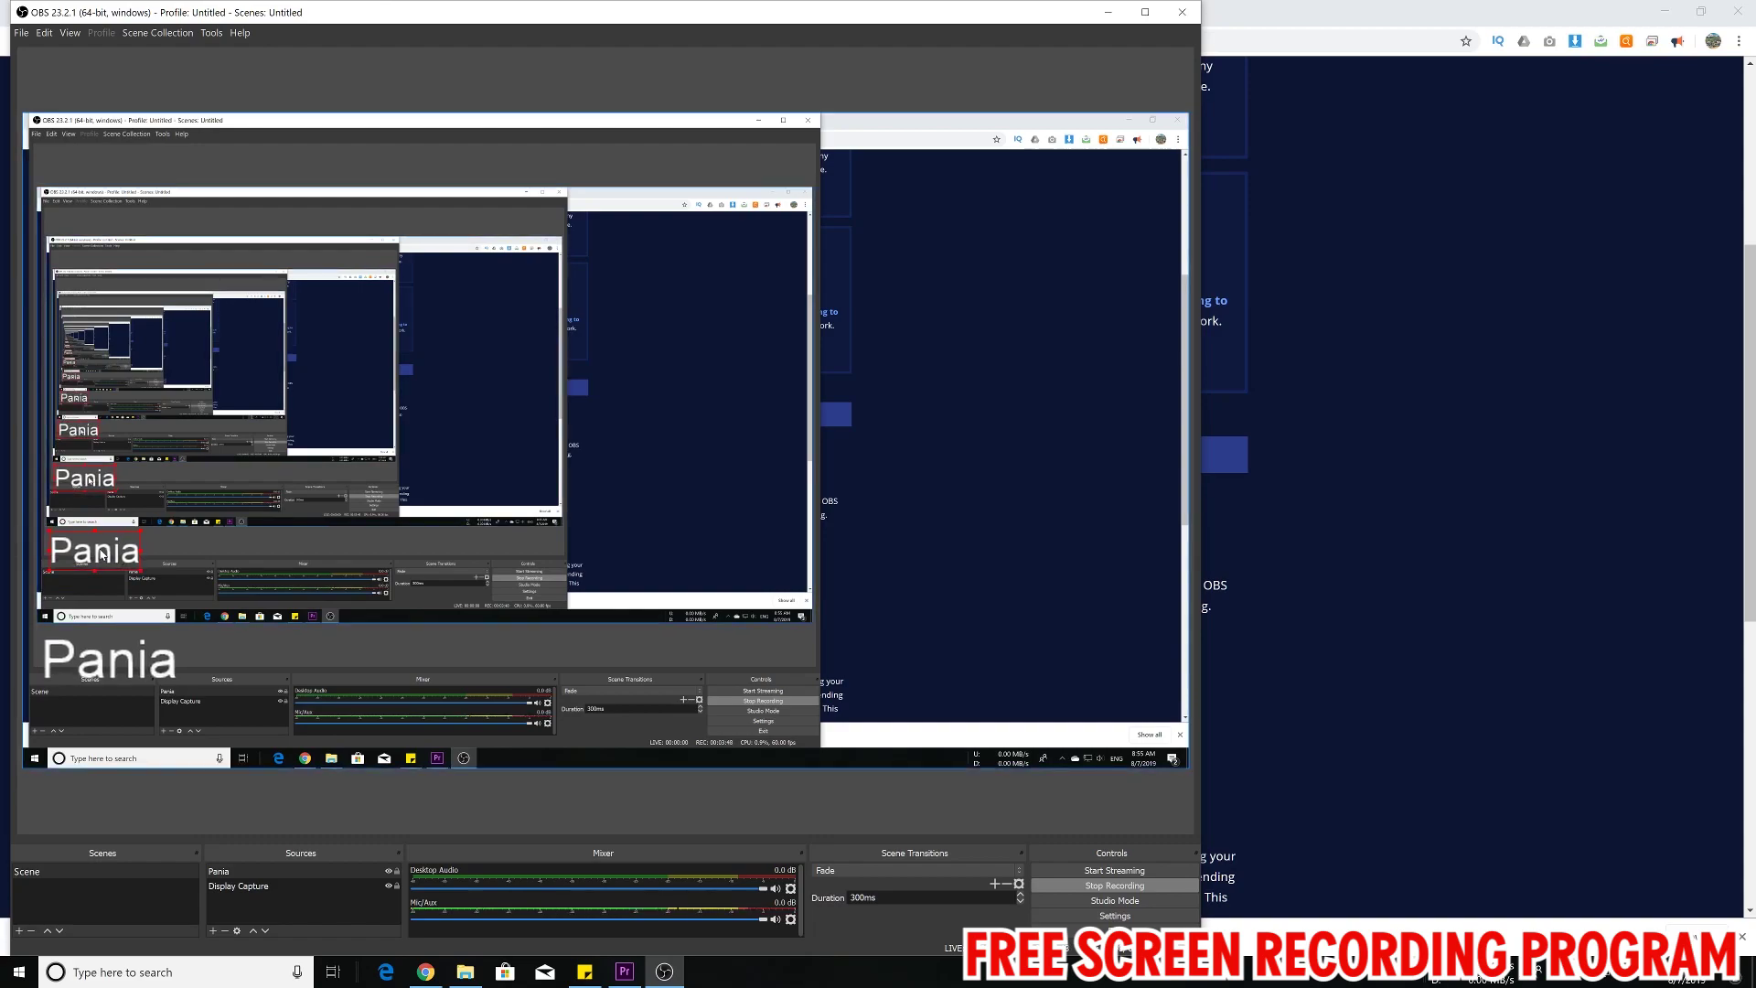
Hide the Display Capture source and make it visible again.
left_click(240, 886)
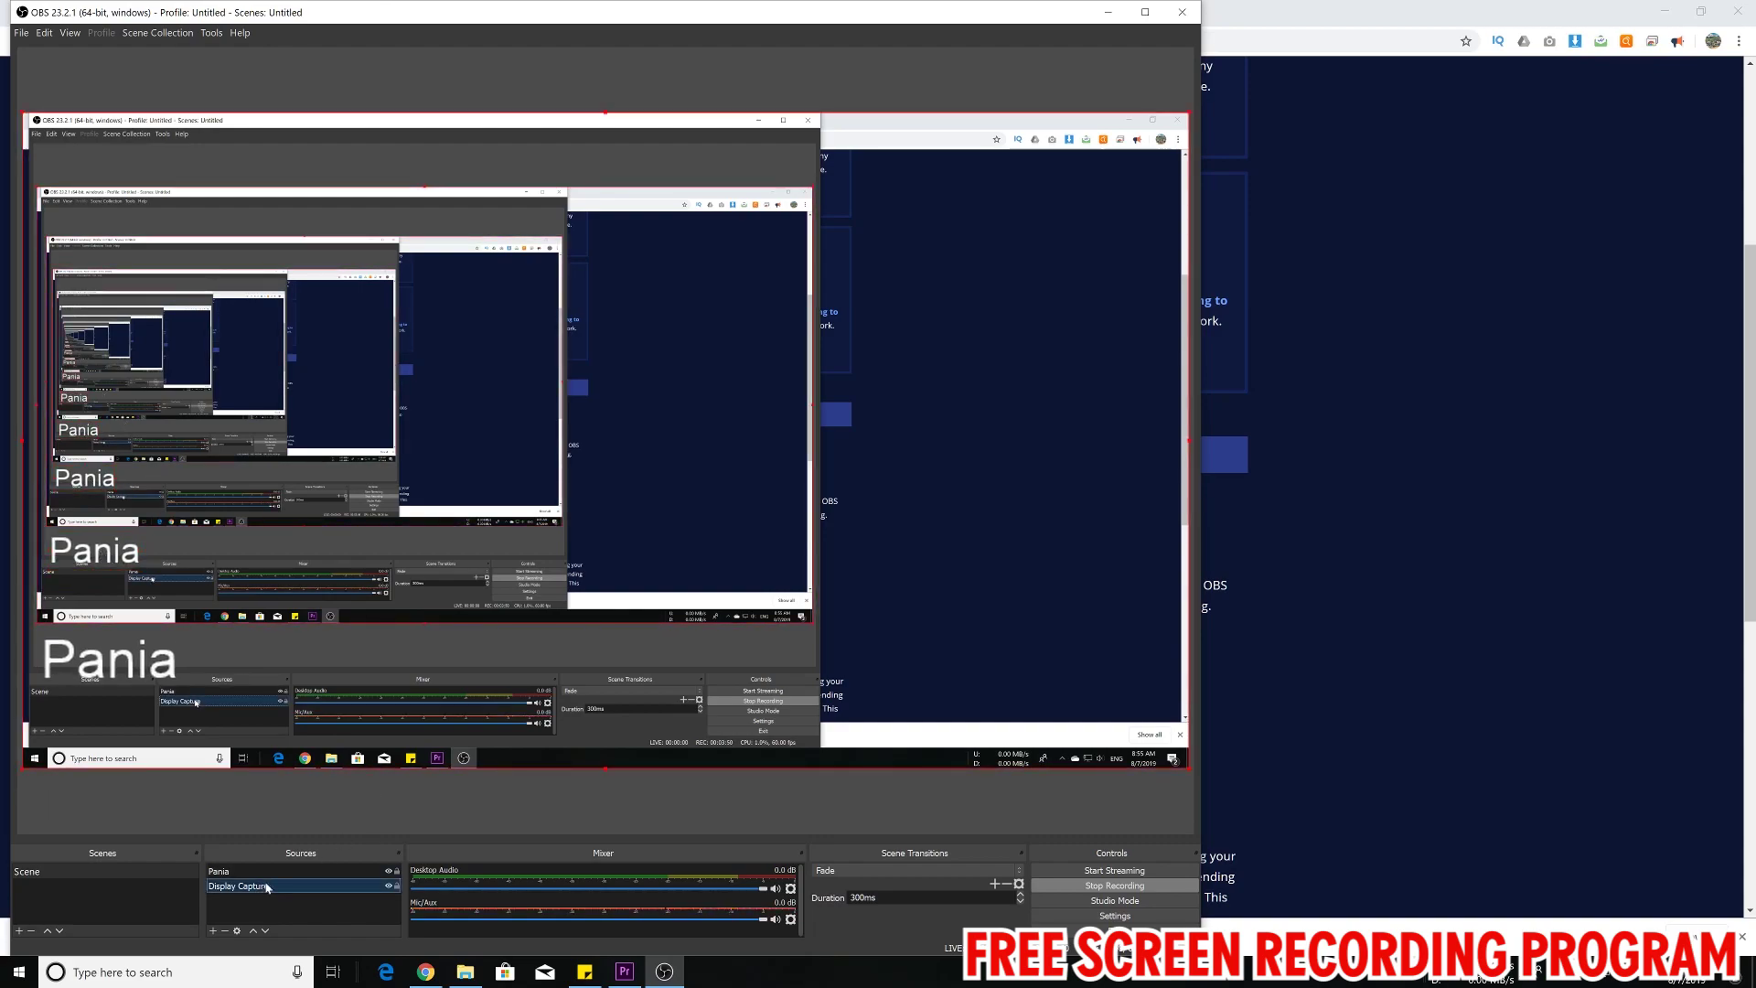
left_click(388, 885)
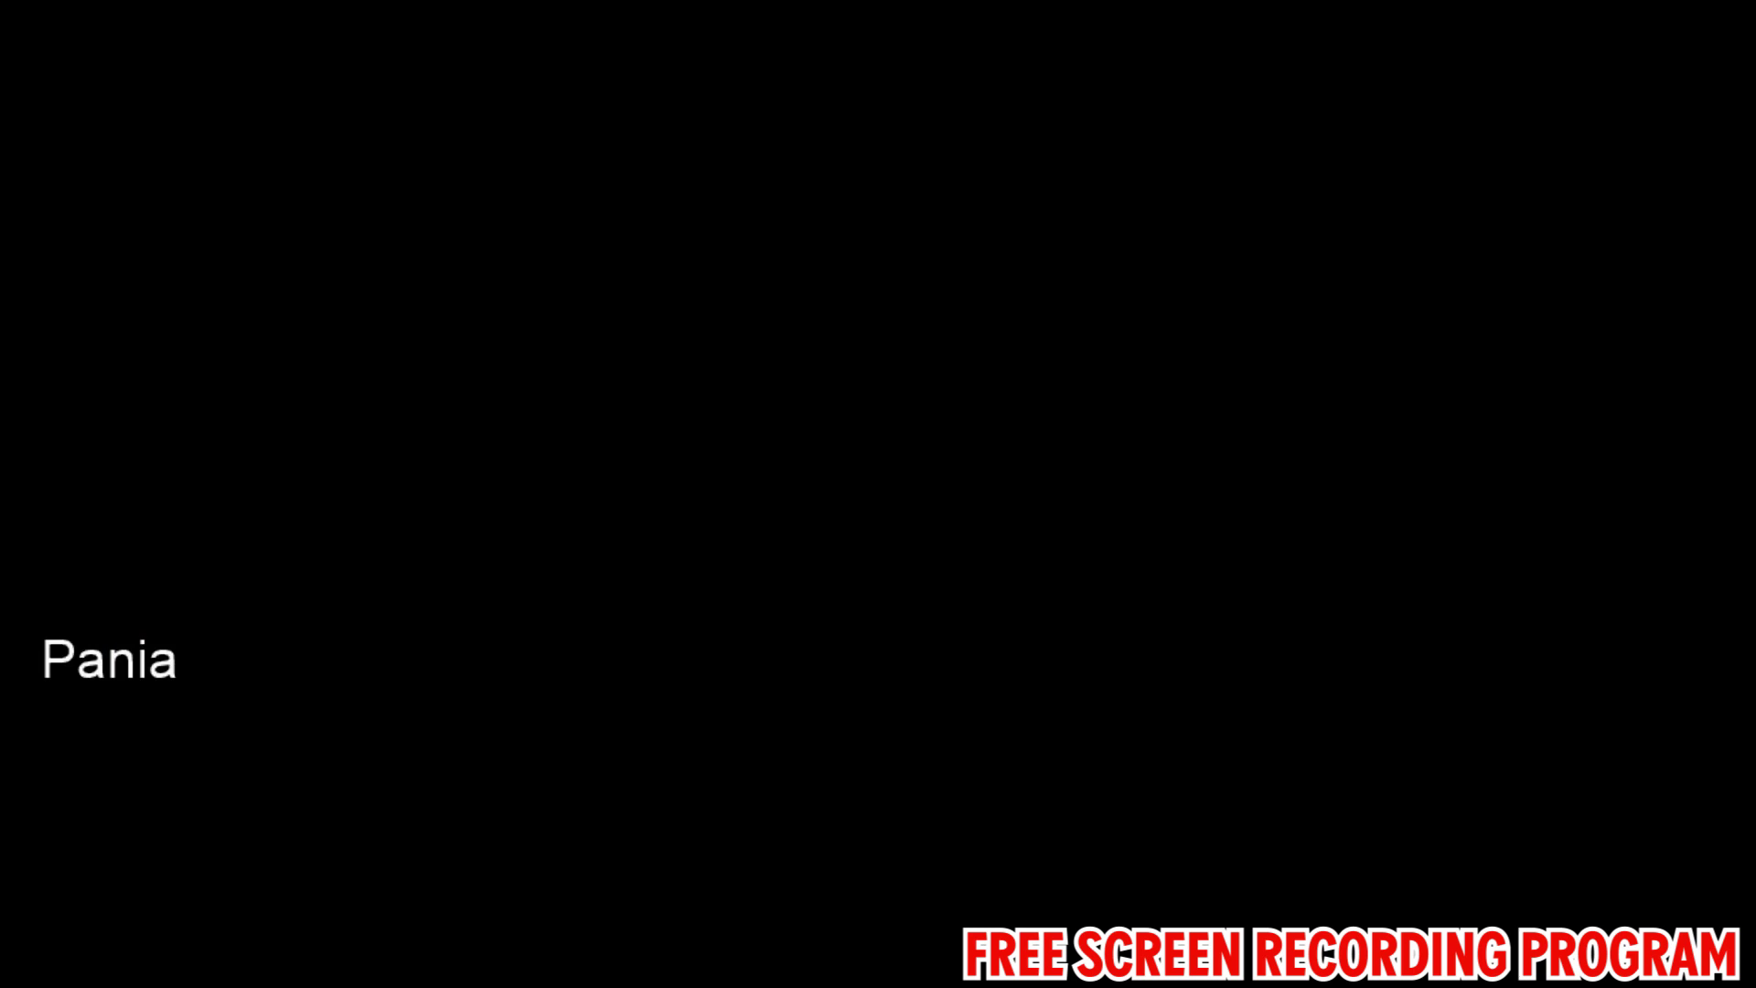
left_click(387, 885)
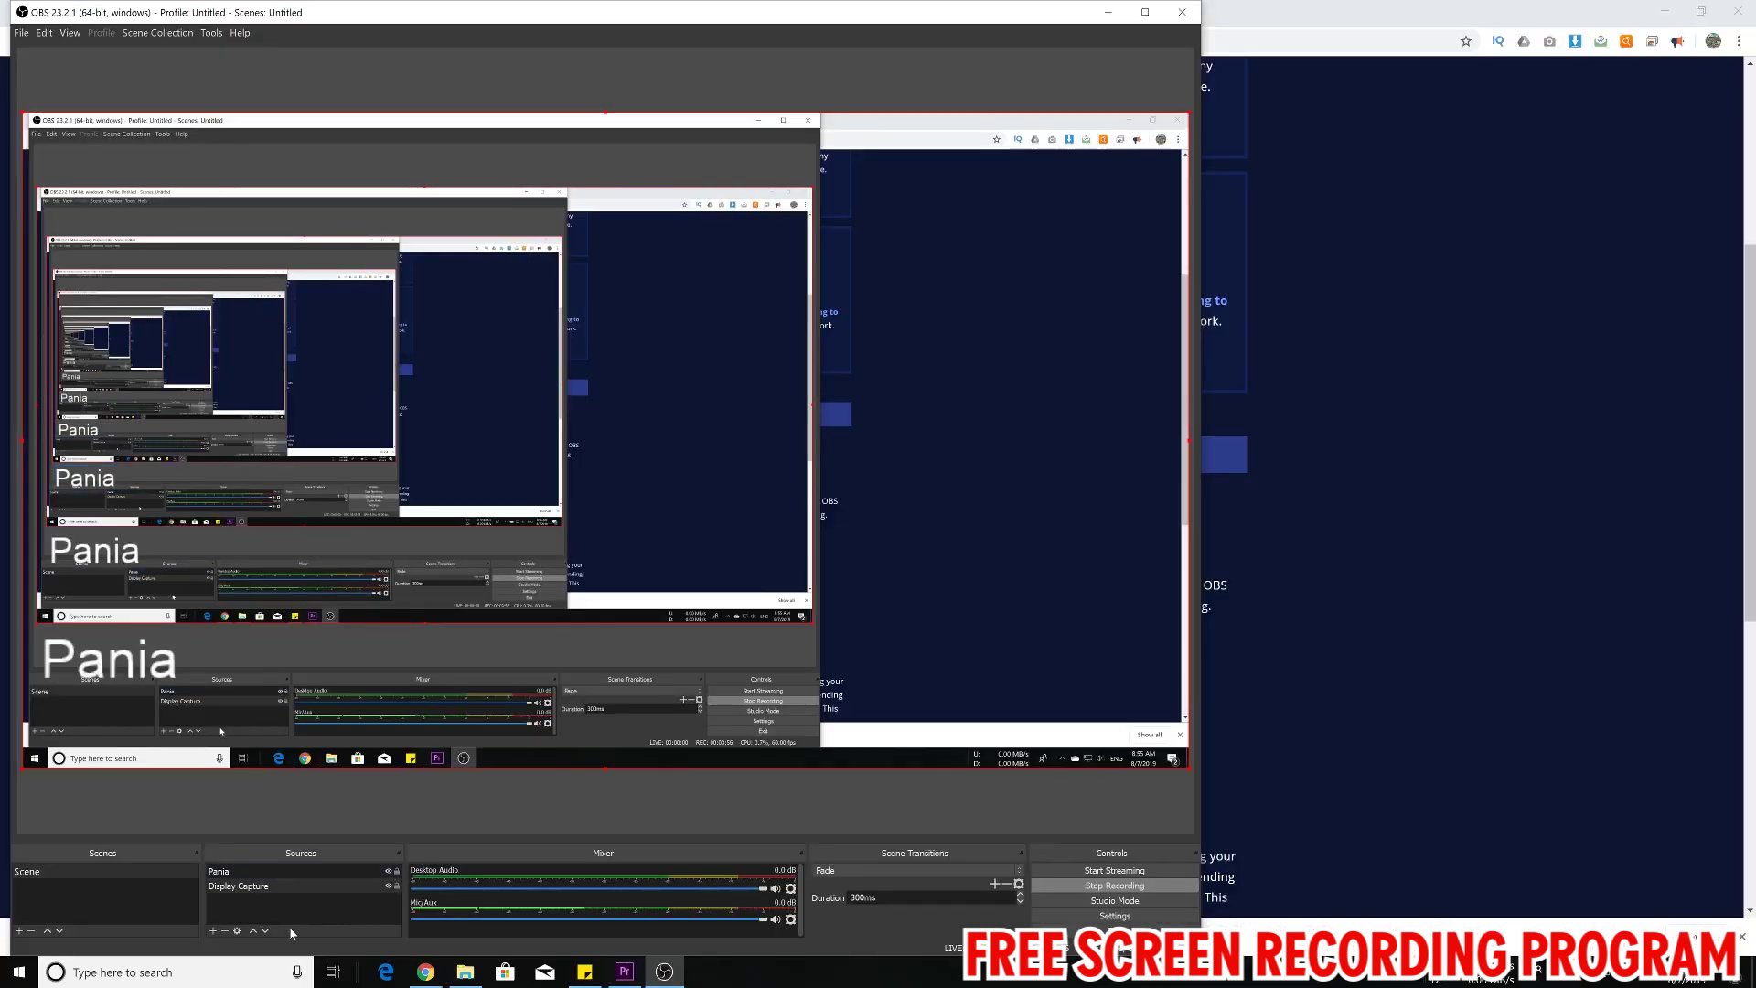
Try to add an existing scene as a source.
left_click(213, 930)
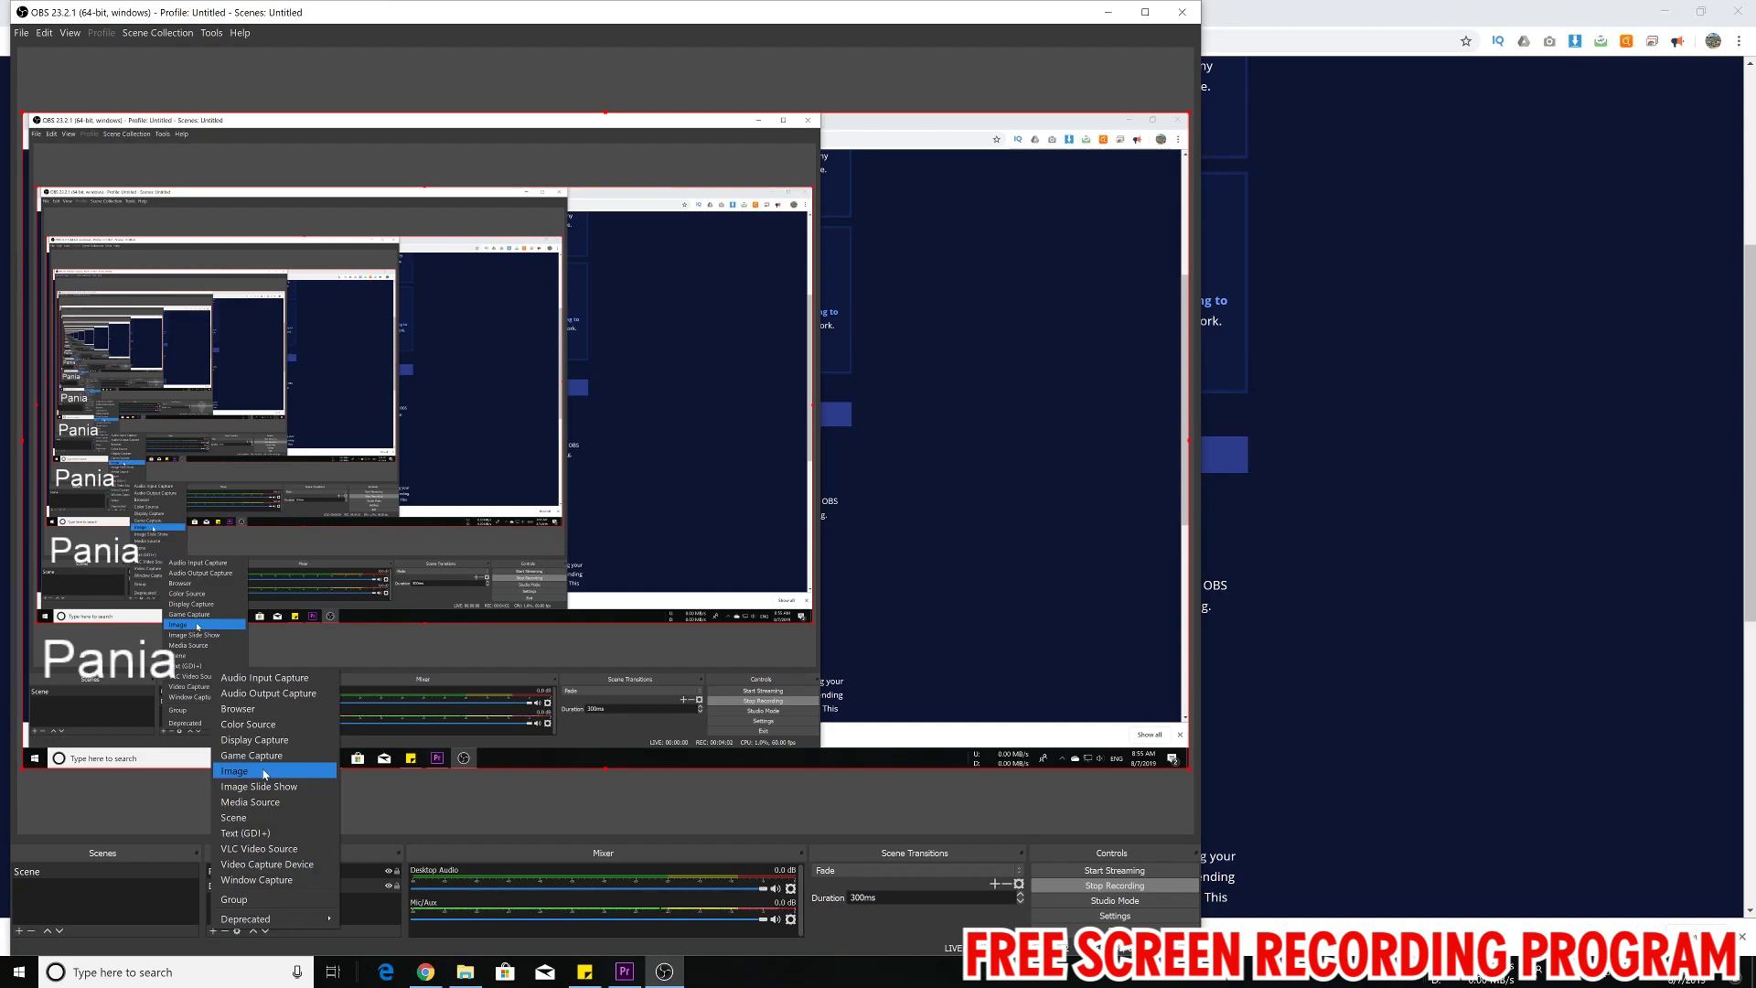
left_click(271, 818)
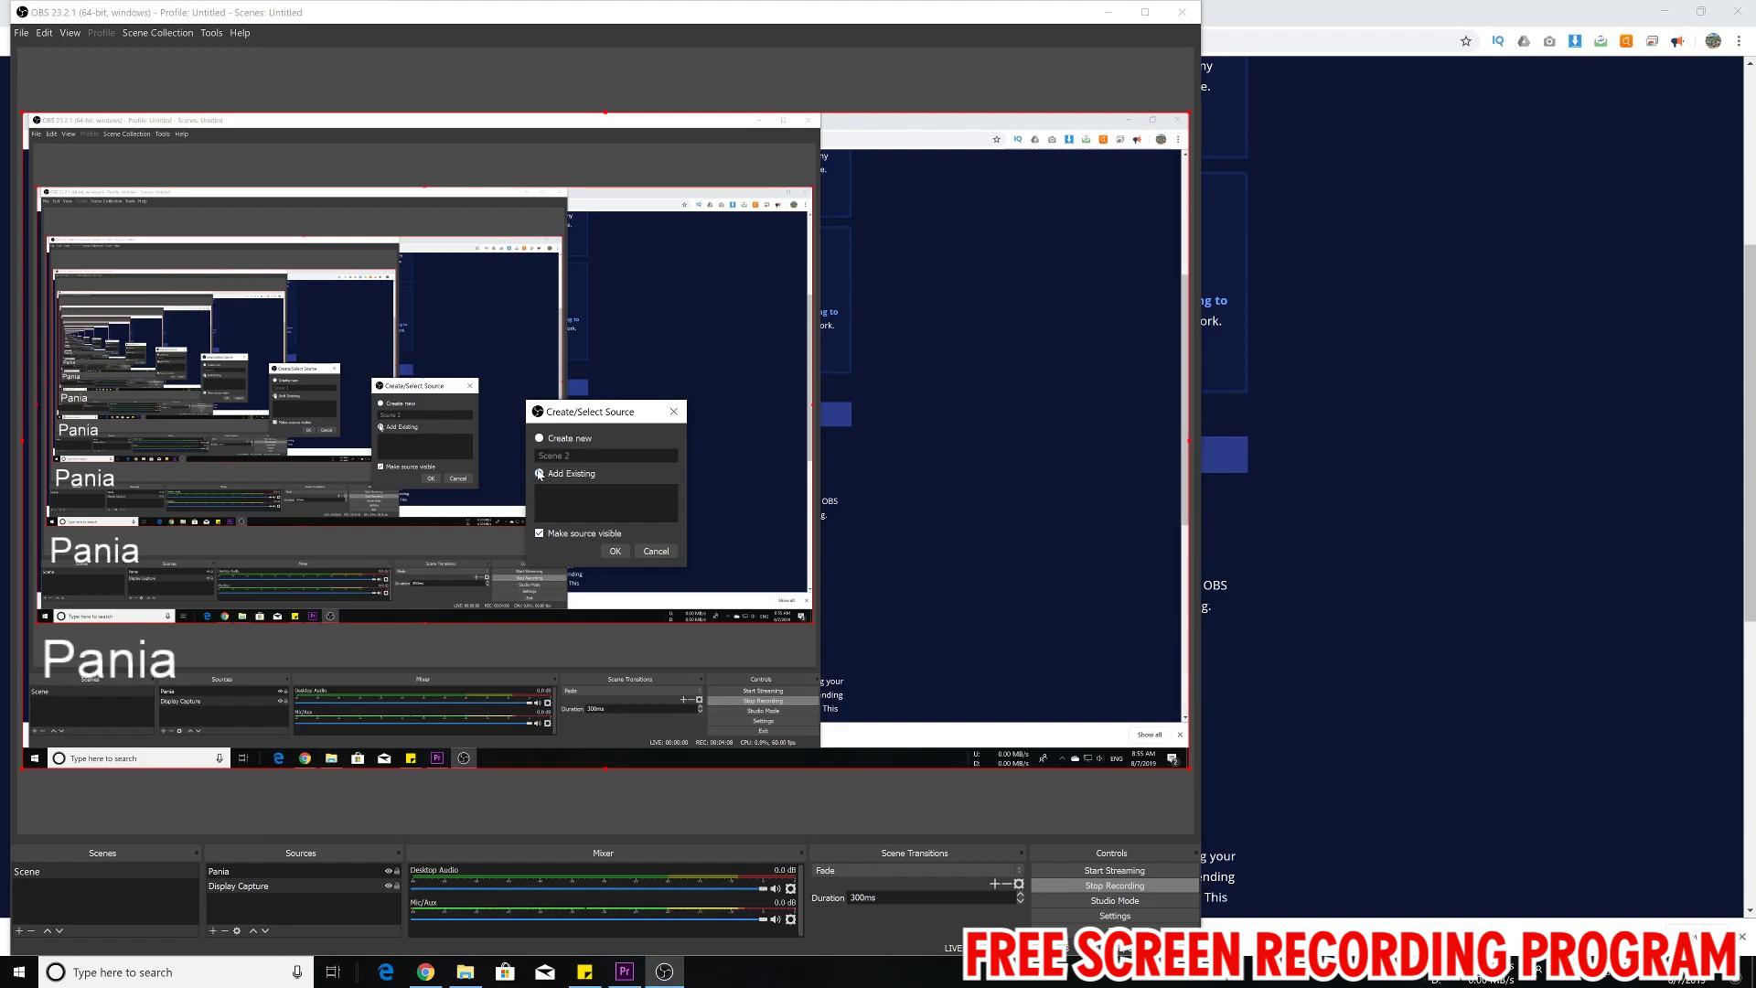
left_click(615, 552)
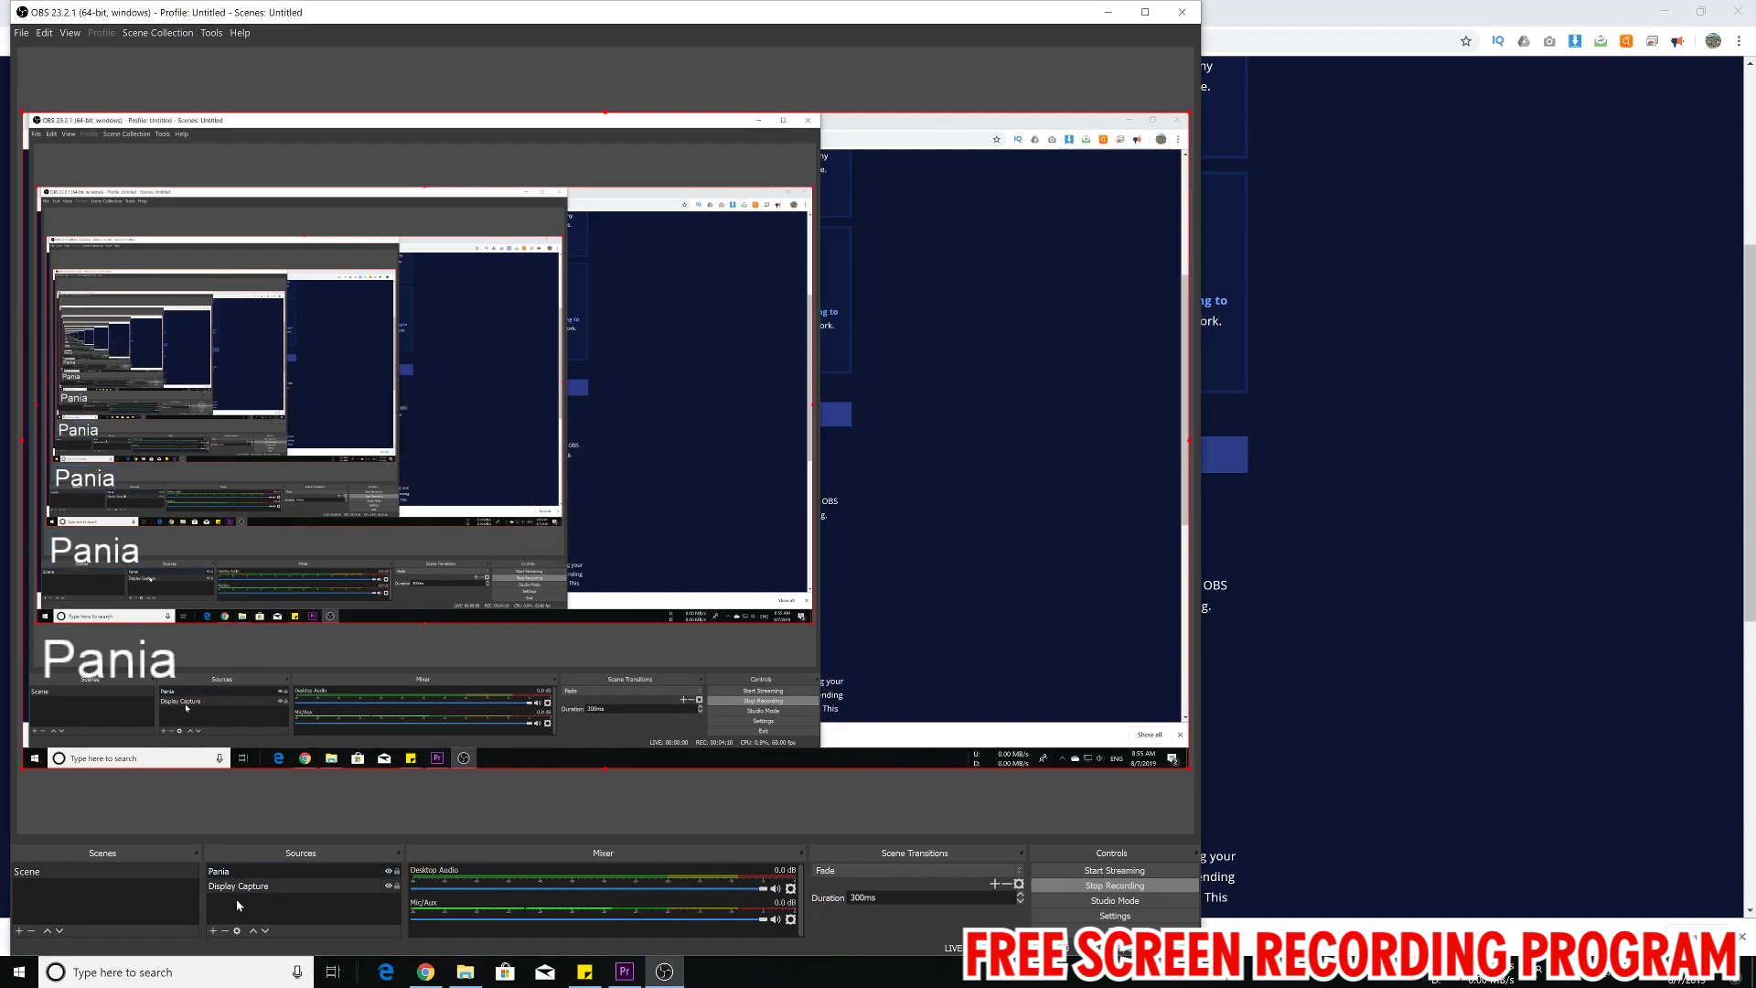
Add a new Image source that loads Capture.PNG from the Saved Pictures folder inside Pictures.
left_click(213, 932)
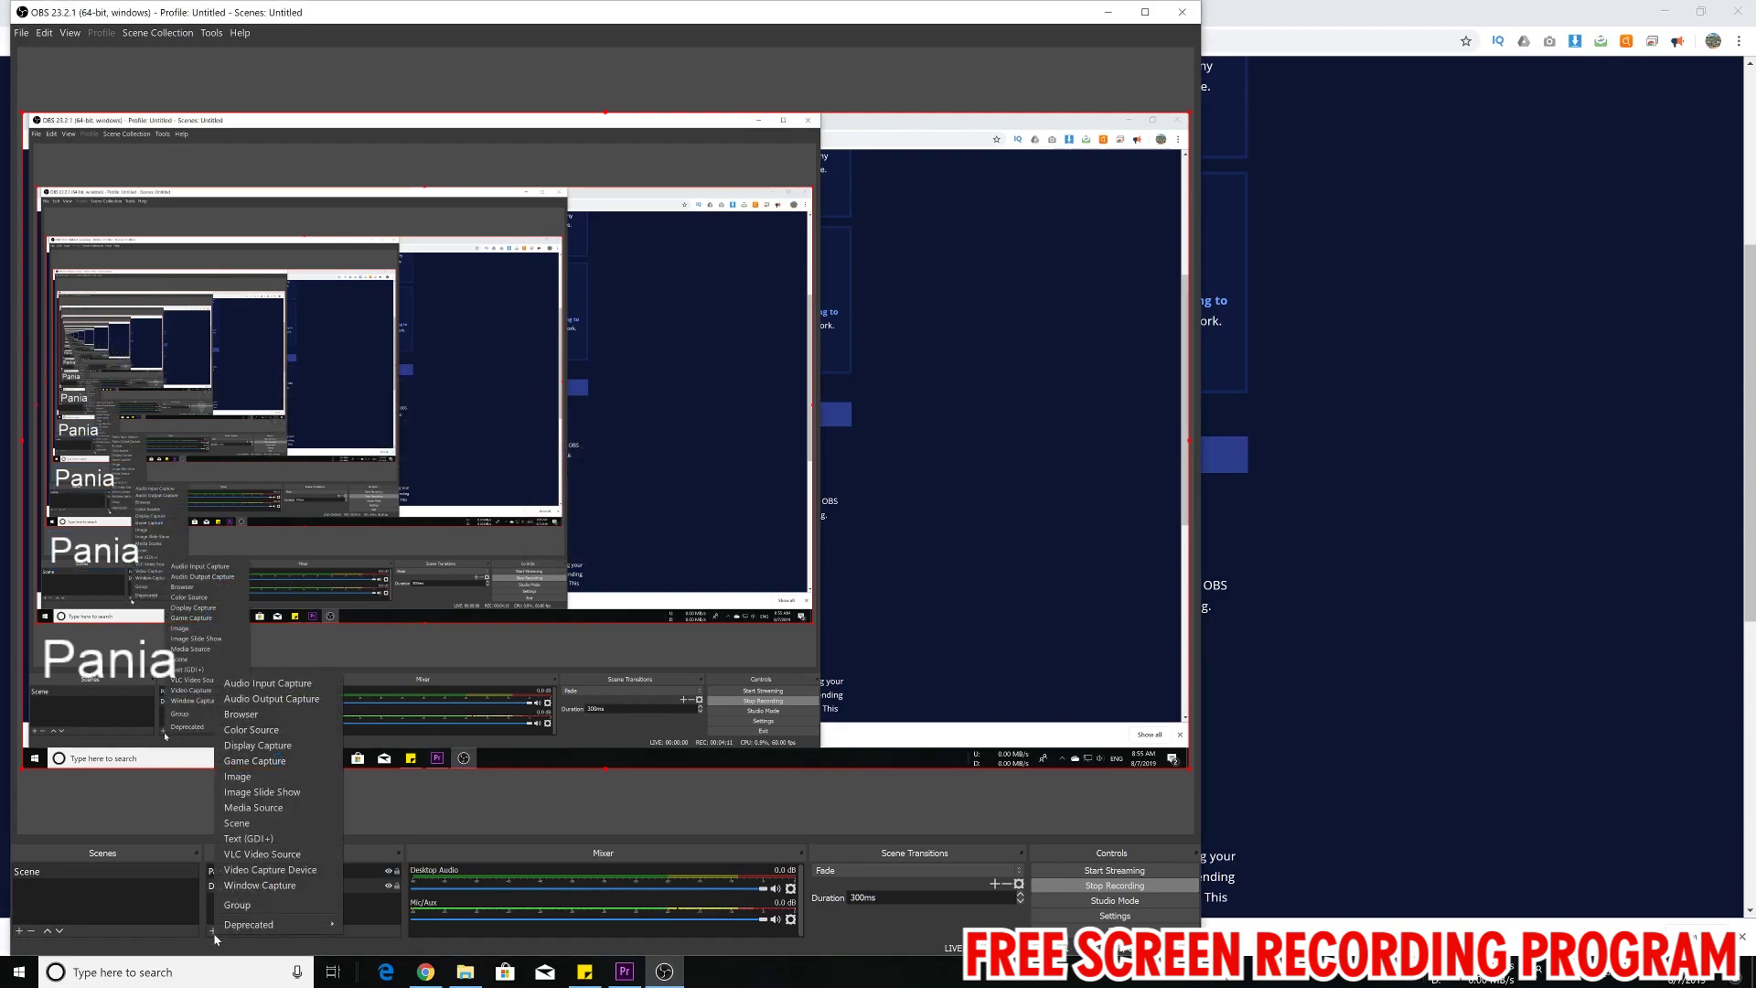
left_click(274, 779)
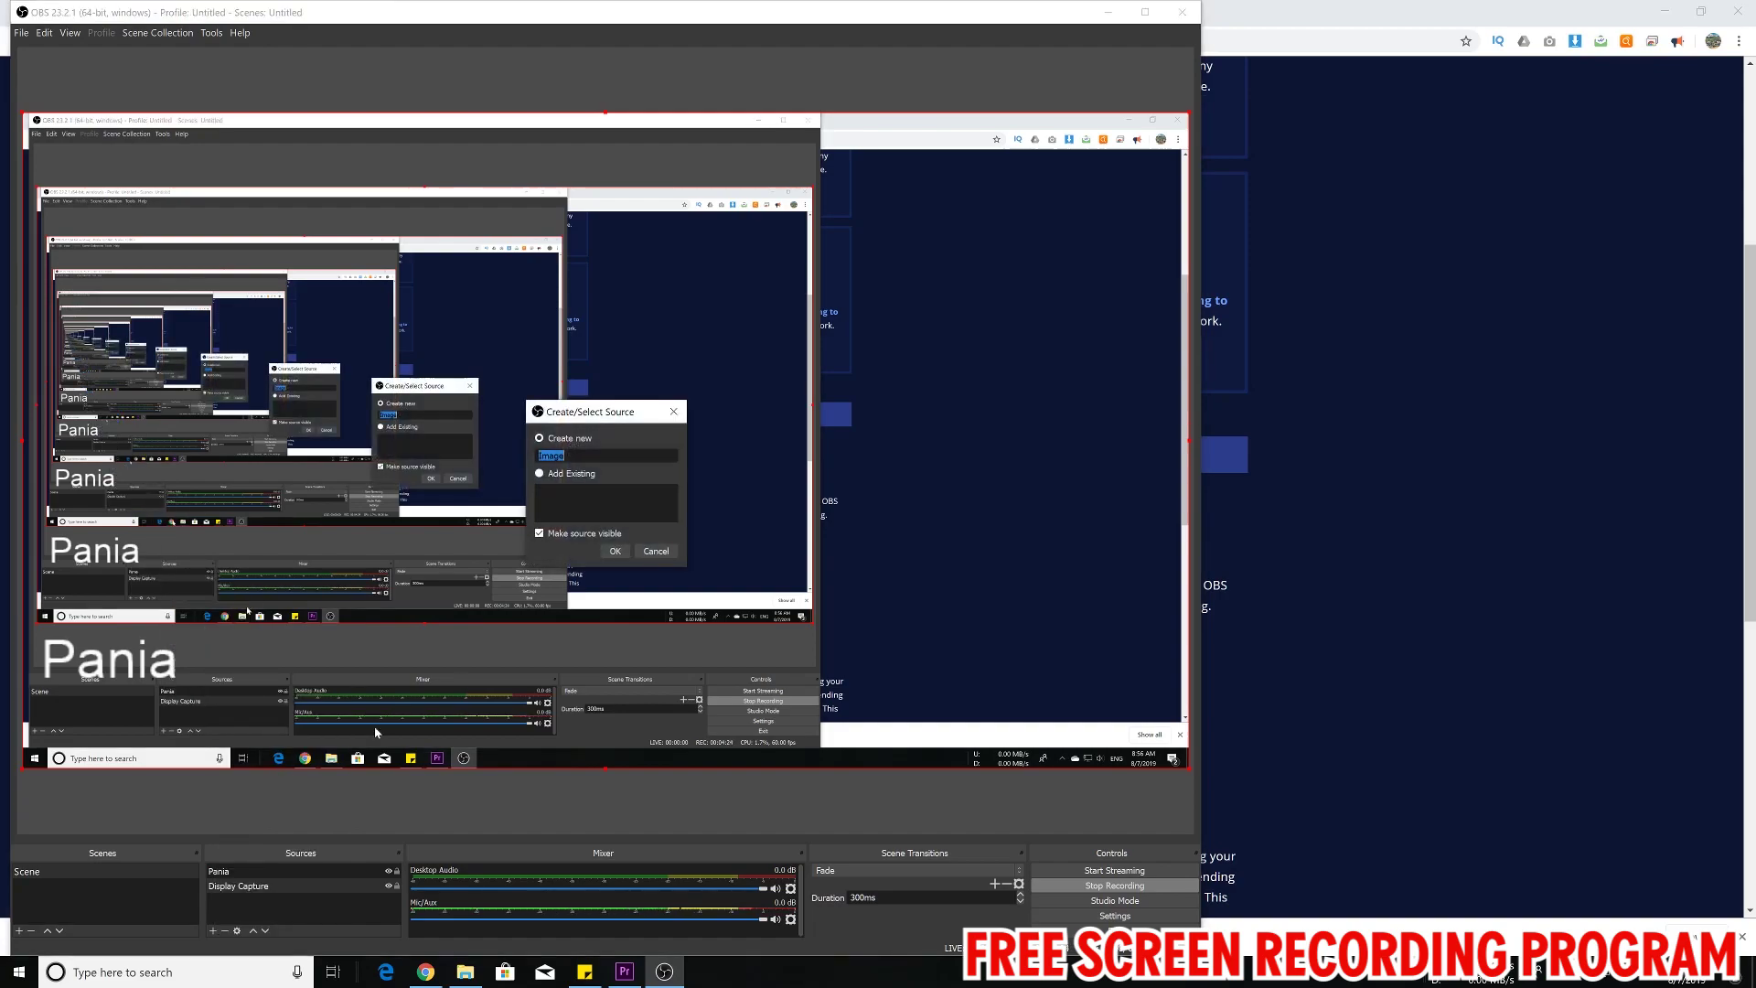
left_click(616, 555)
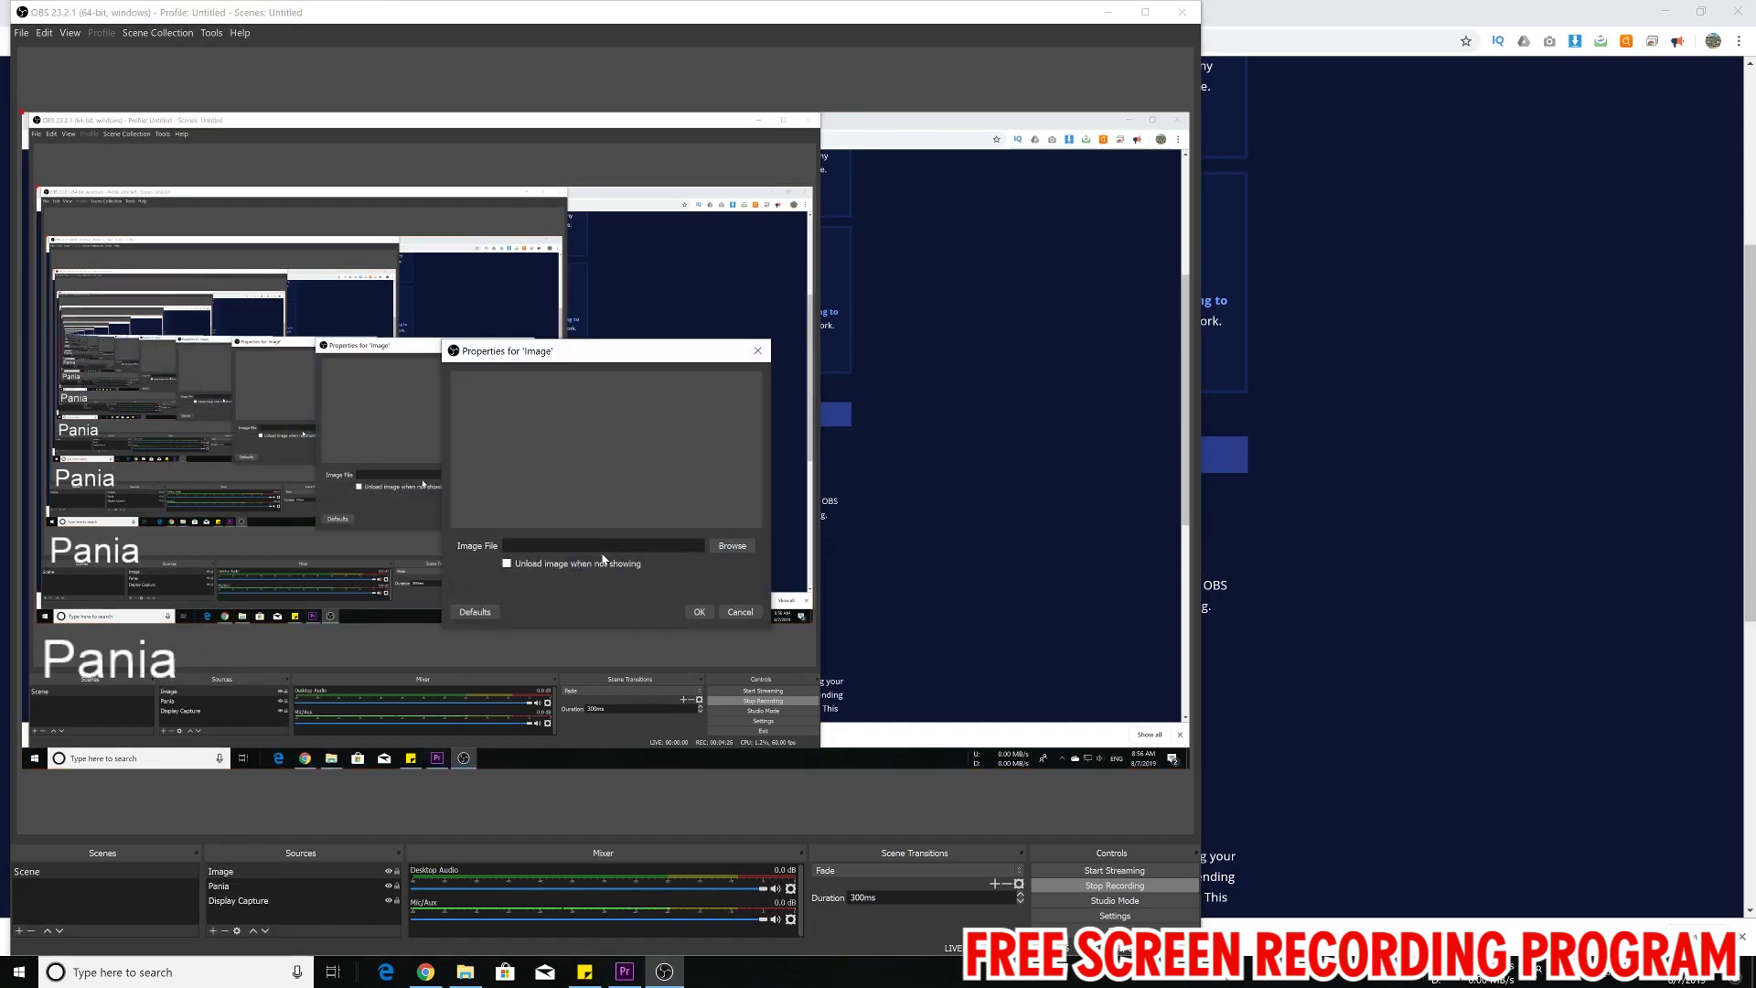
left_click(732, 546)
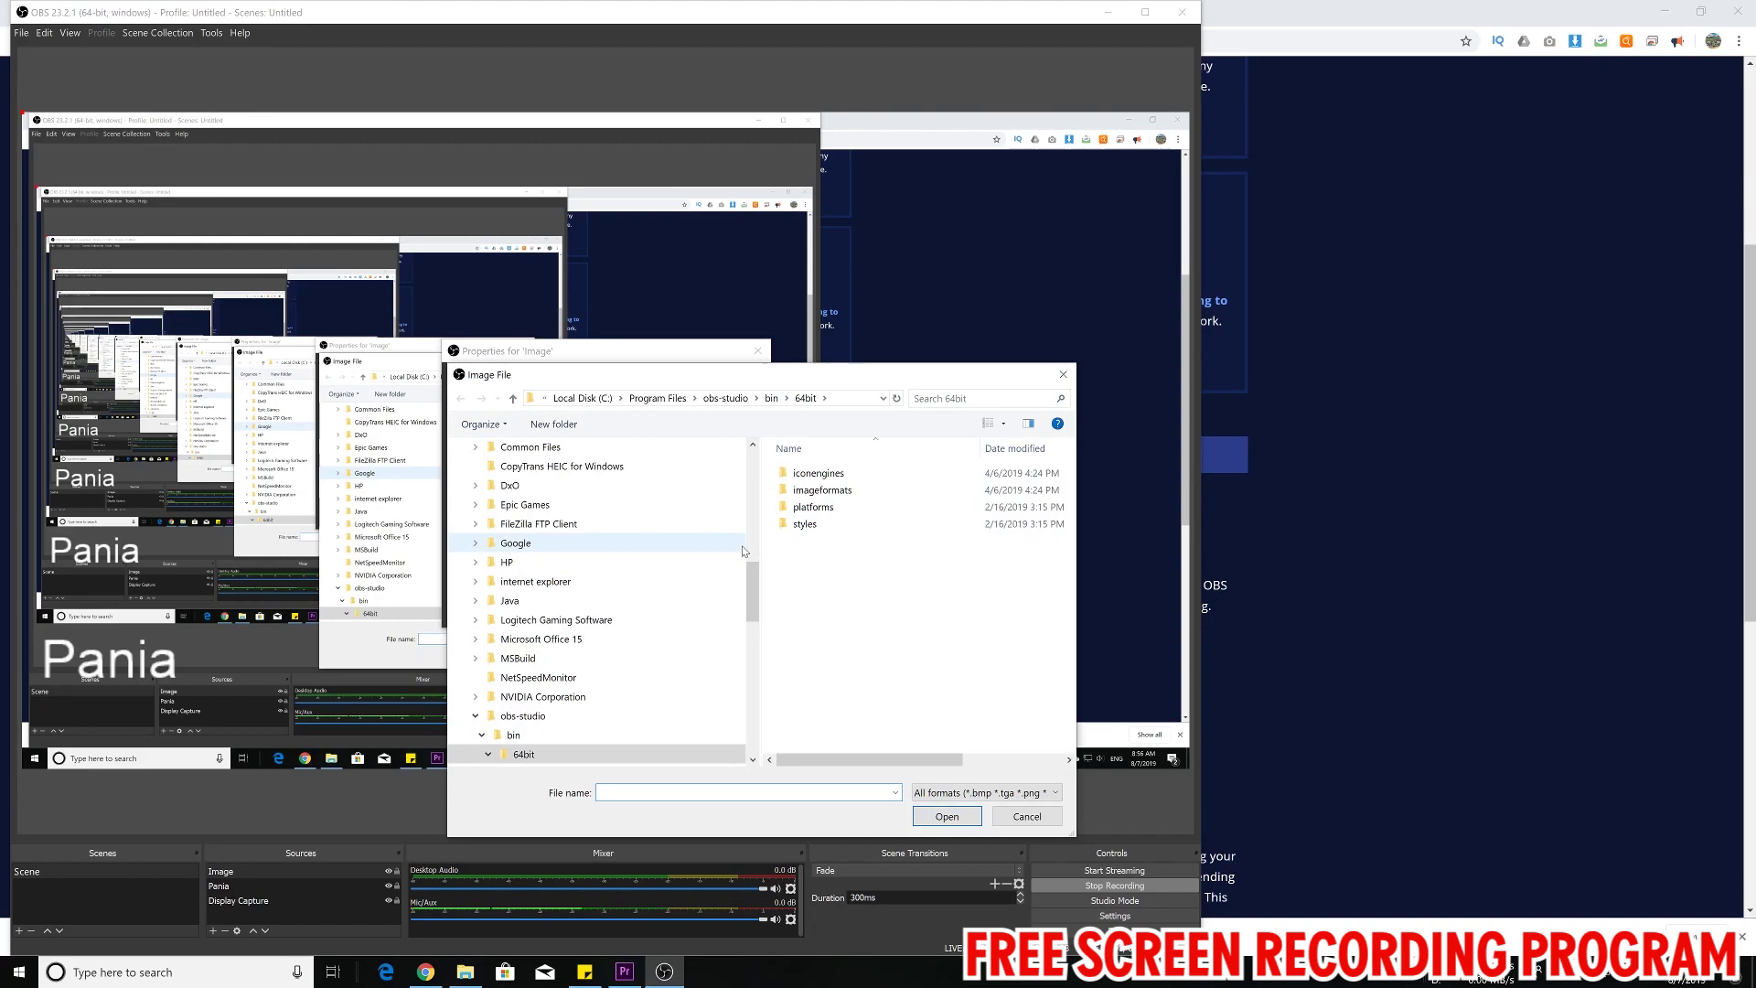
left_click_drag(749, 586, 743, 437)
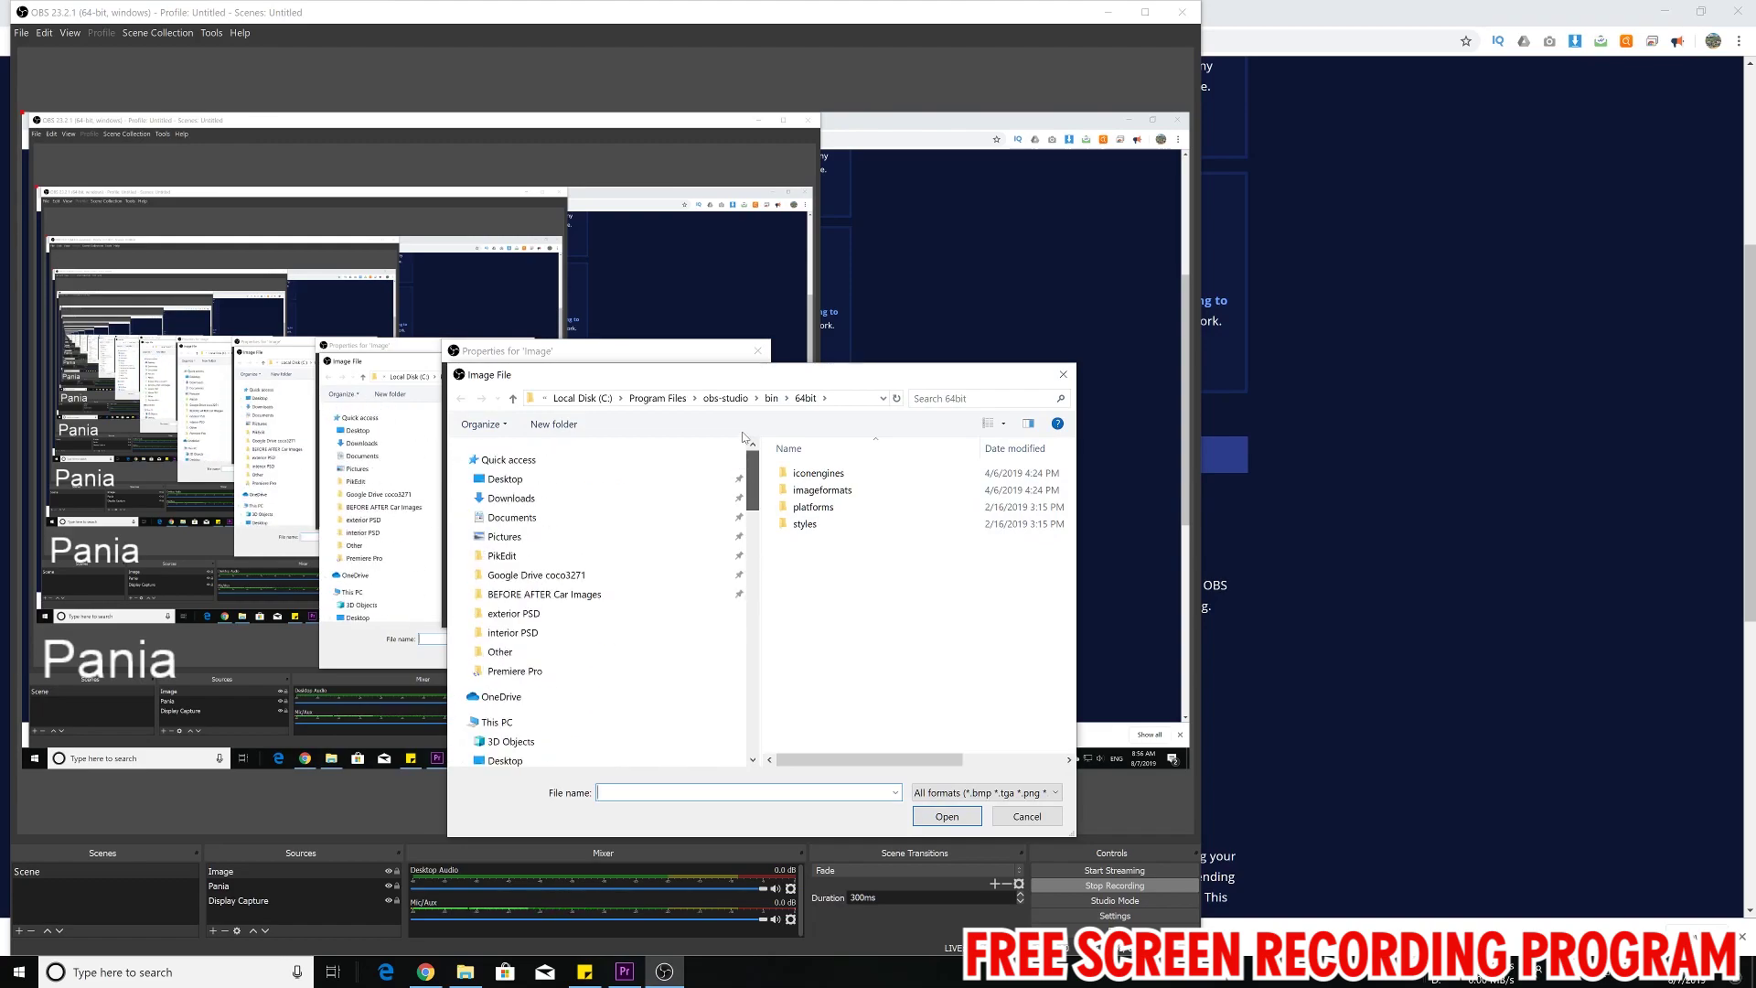
left_click(504, 536)
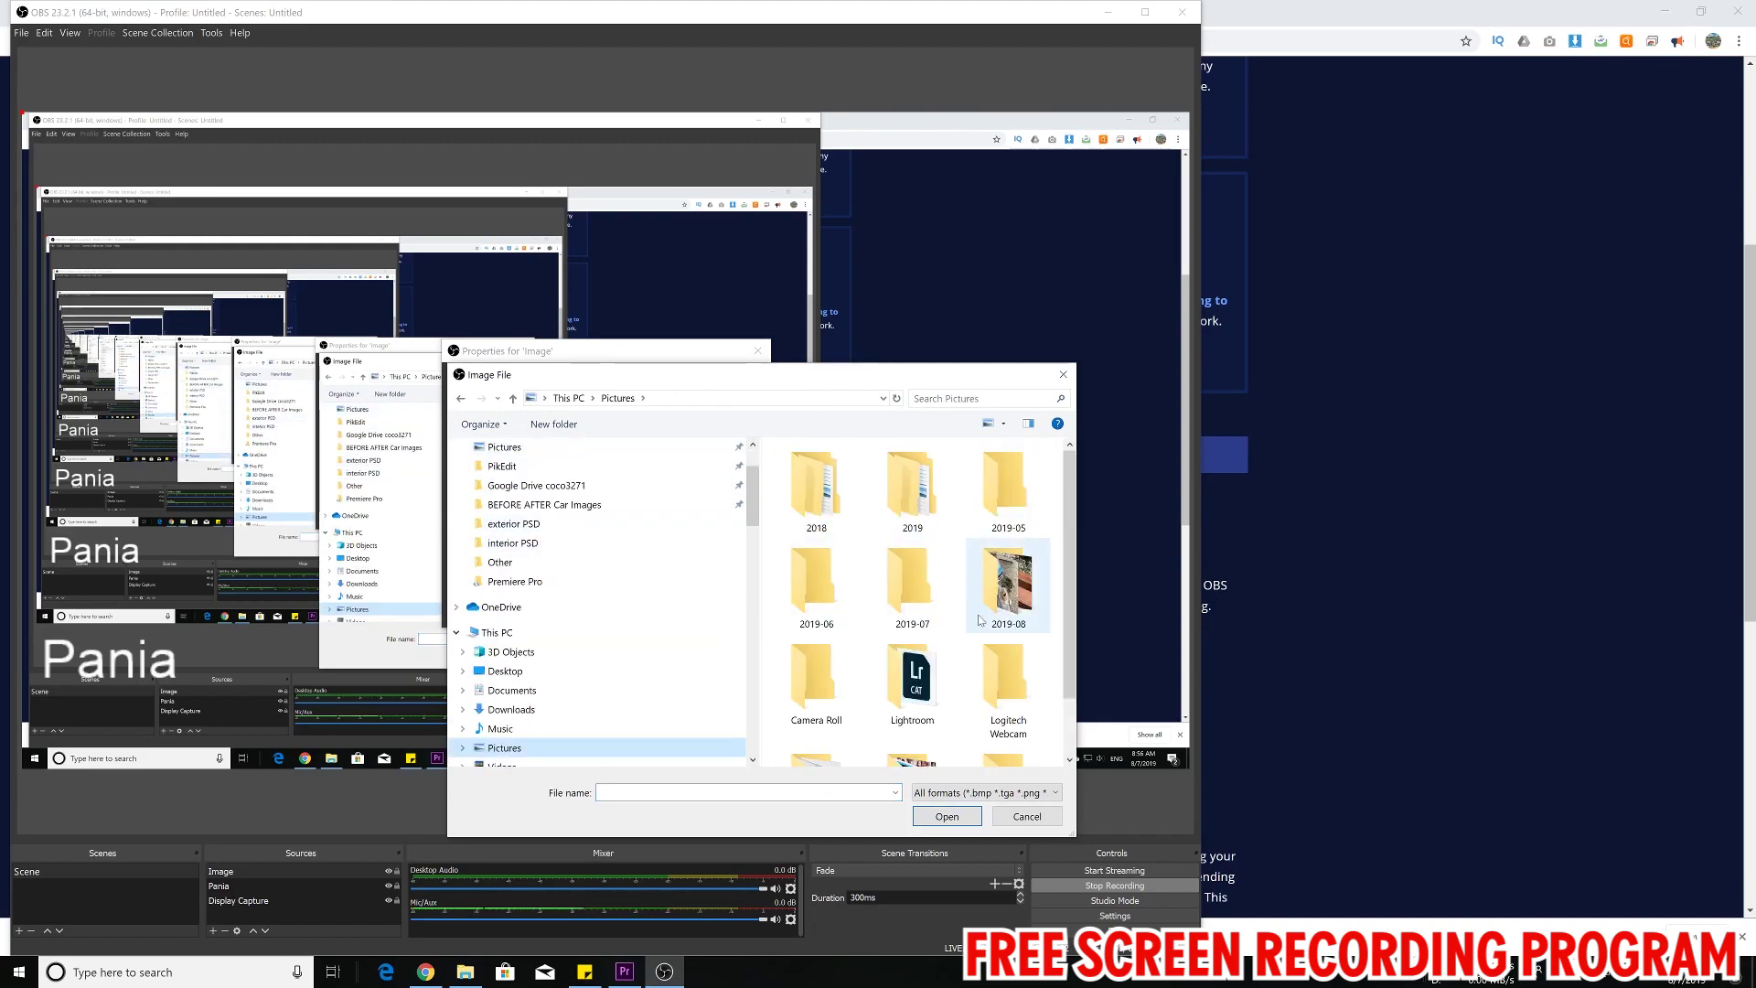
scroll(978, 586, "down", 1)
double_click(806, 718)
double_click(815, 470)
left_click(699, 612)
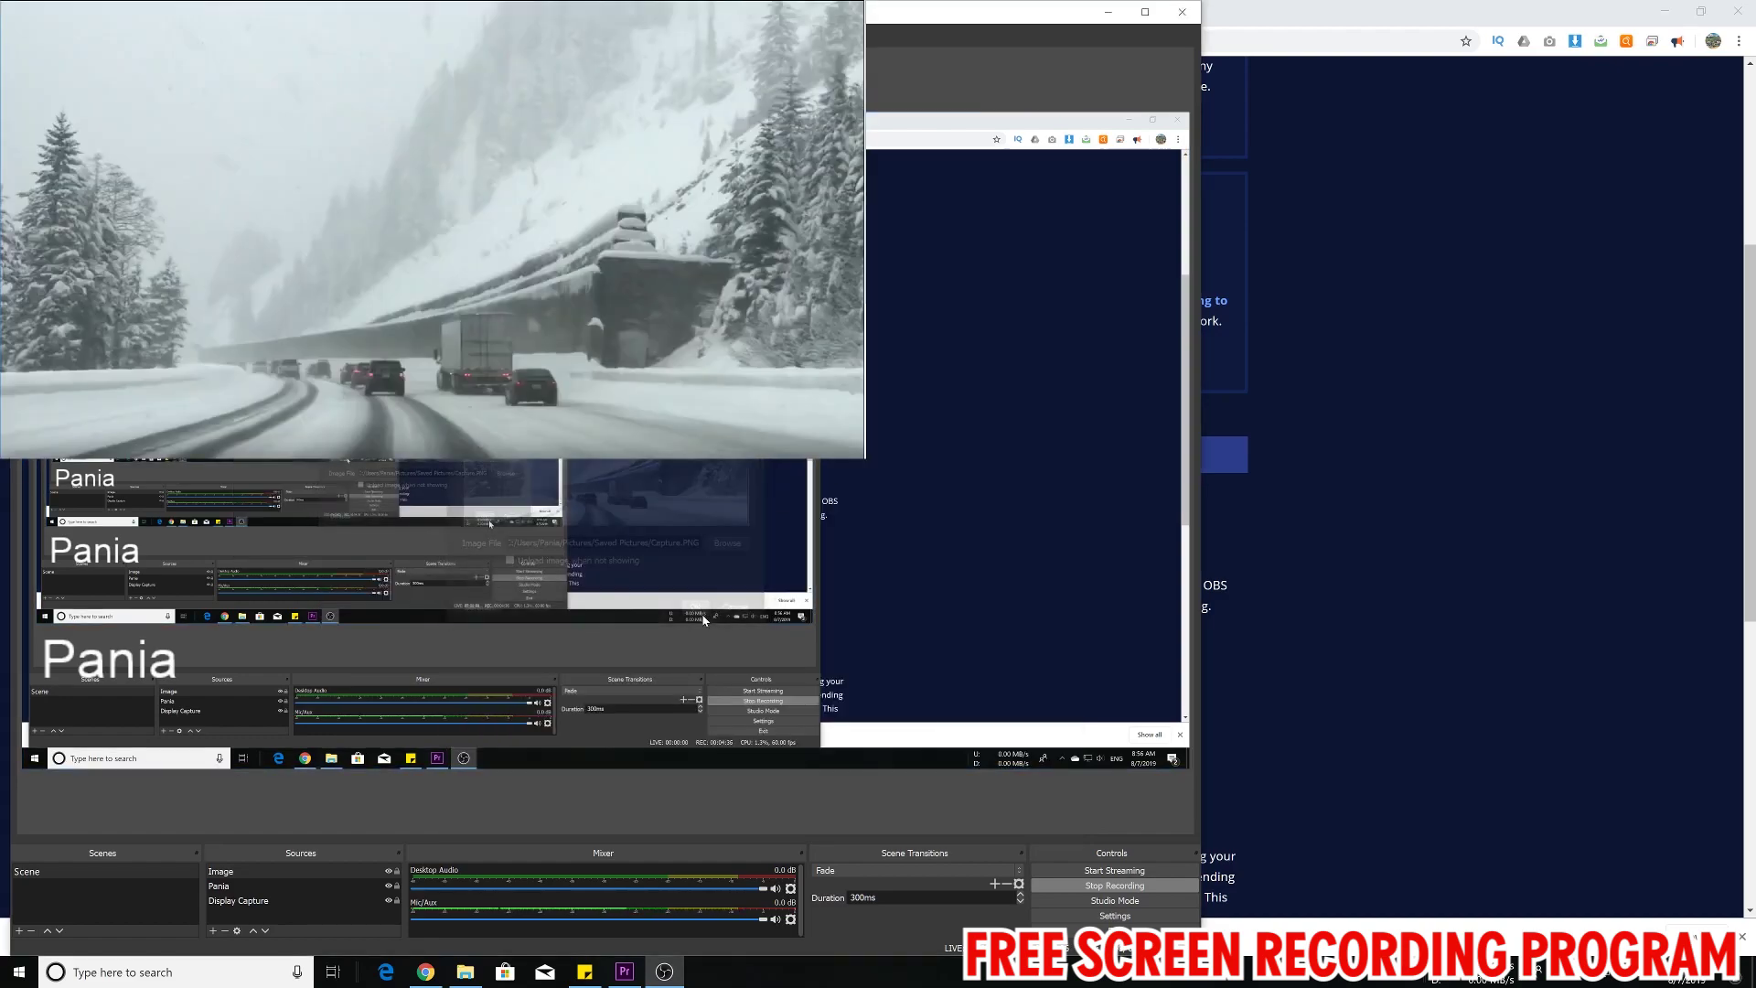
Shrink the snowy road image over the text at the canvas's lower left, and order the Image source beneath the text source.
left_click_drag(597, 417, 247, 233)
left_click_drag(178, 187, 174, 585)
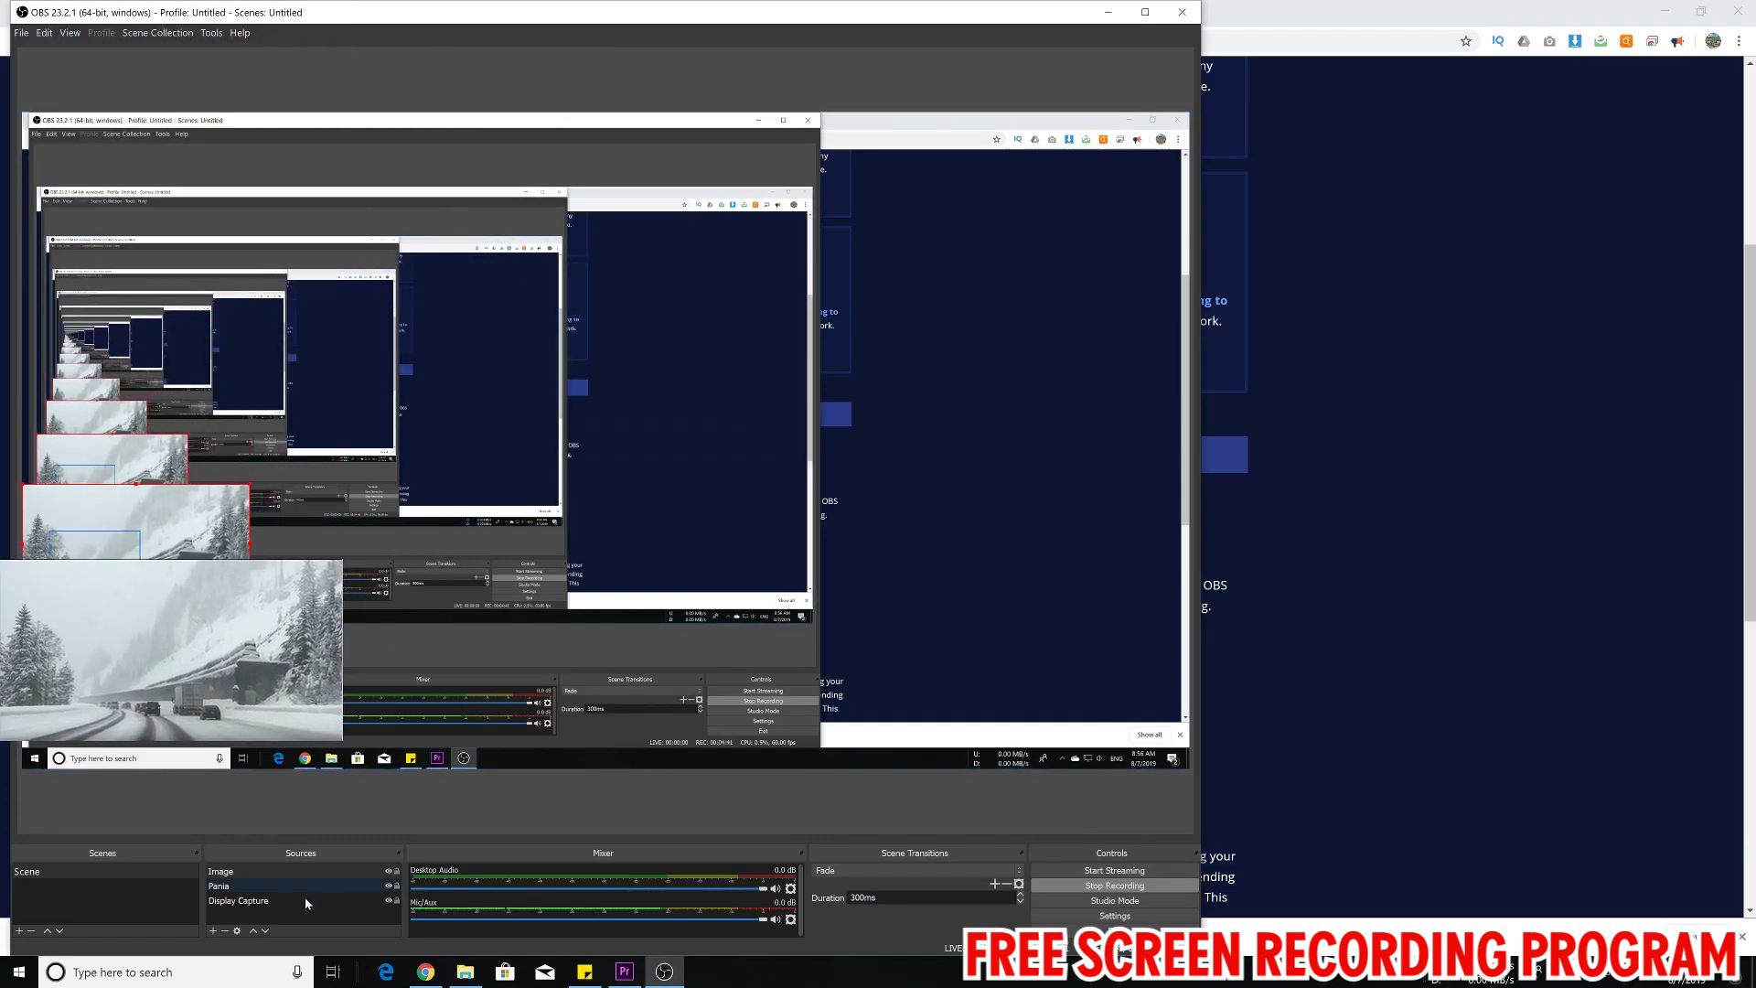
left_click(249, 870)
left_click(265, 931)
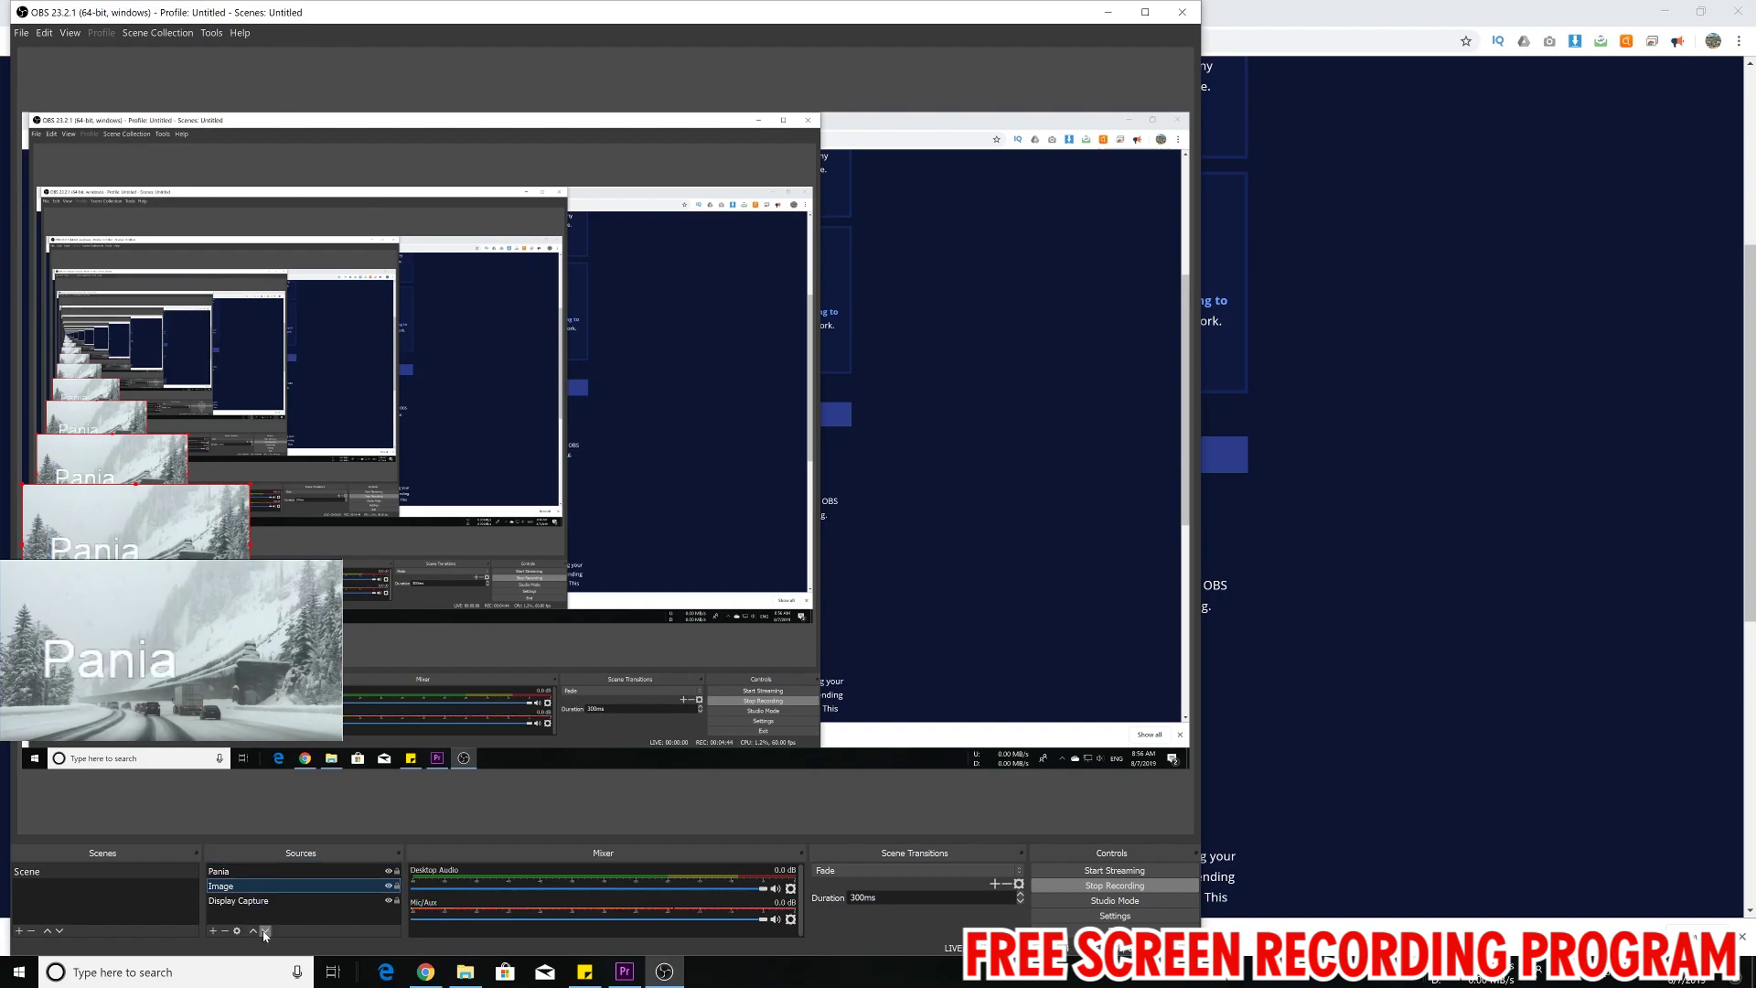
left_click(253, 931)
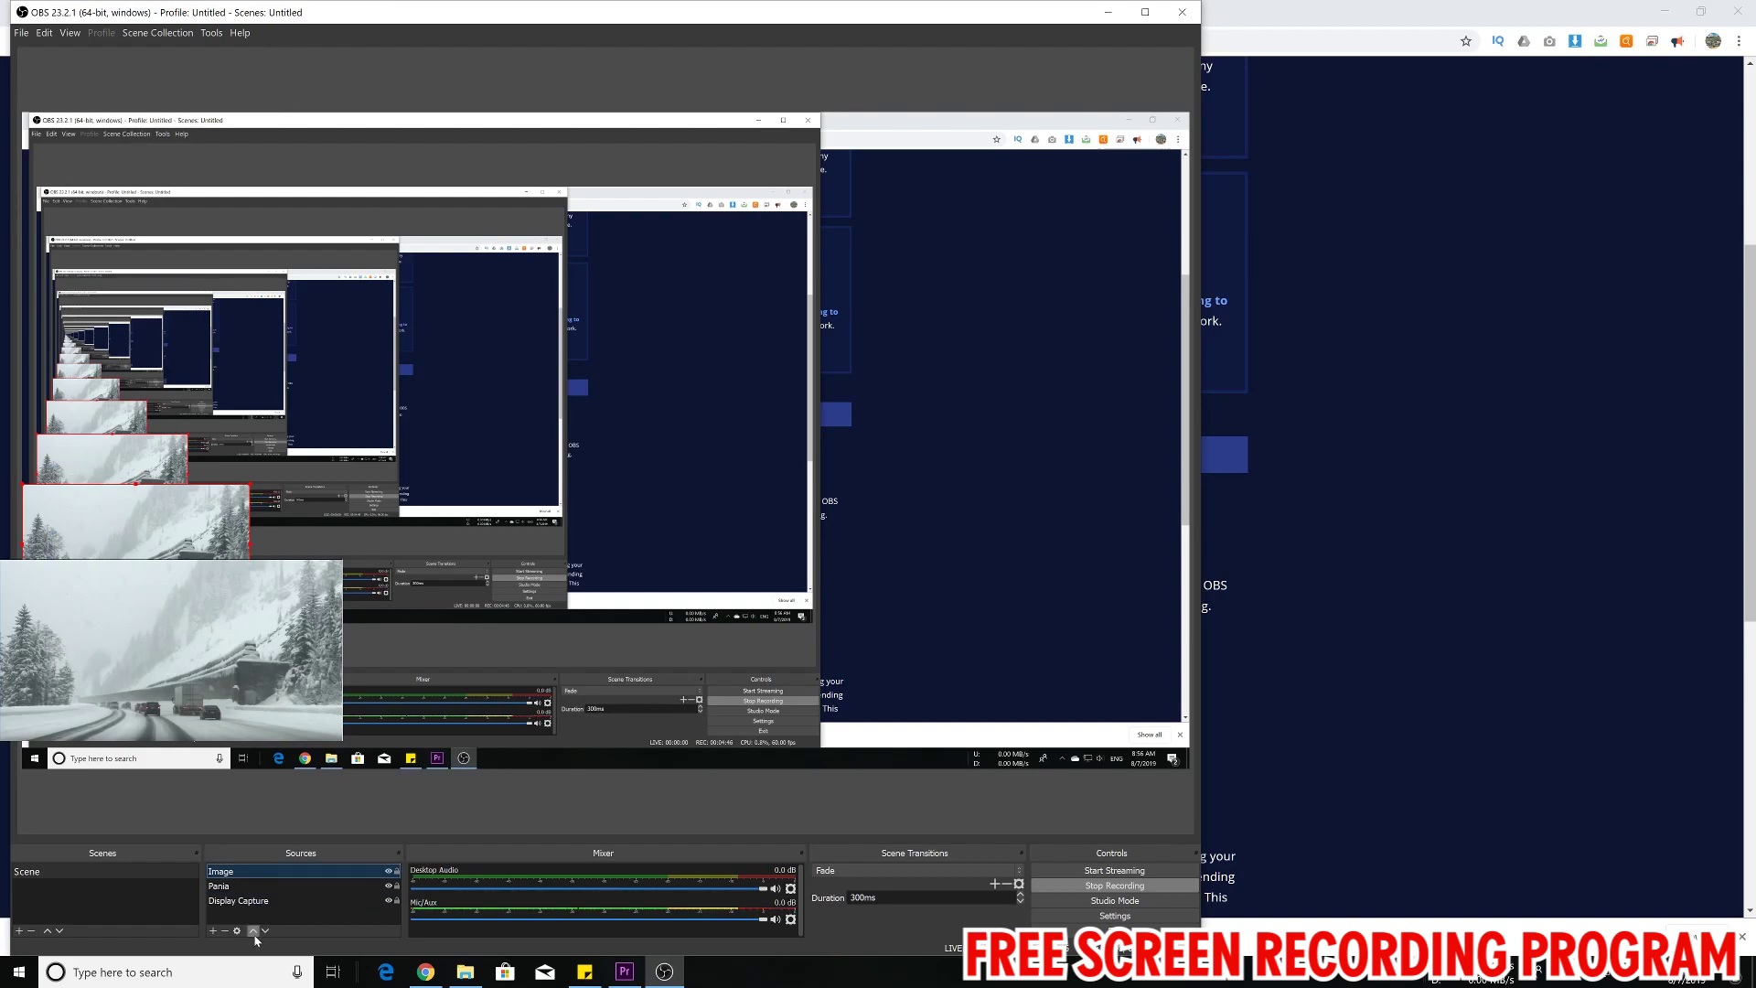
left_click(265, 931)
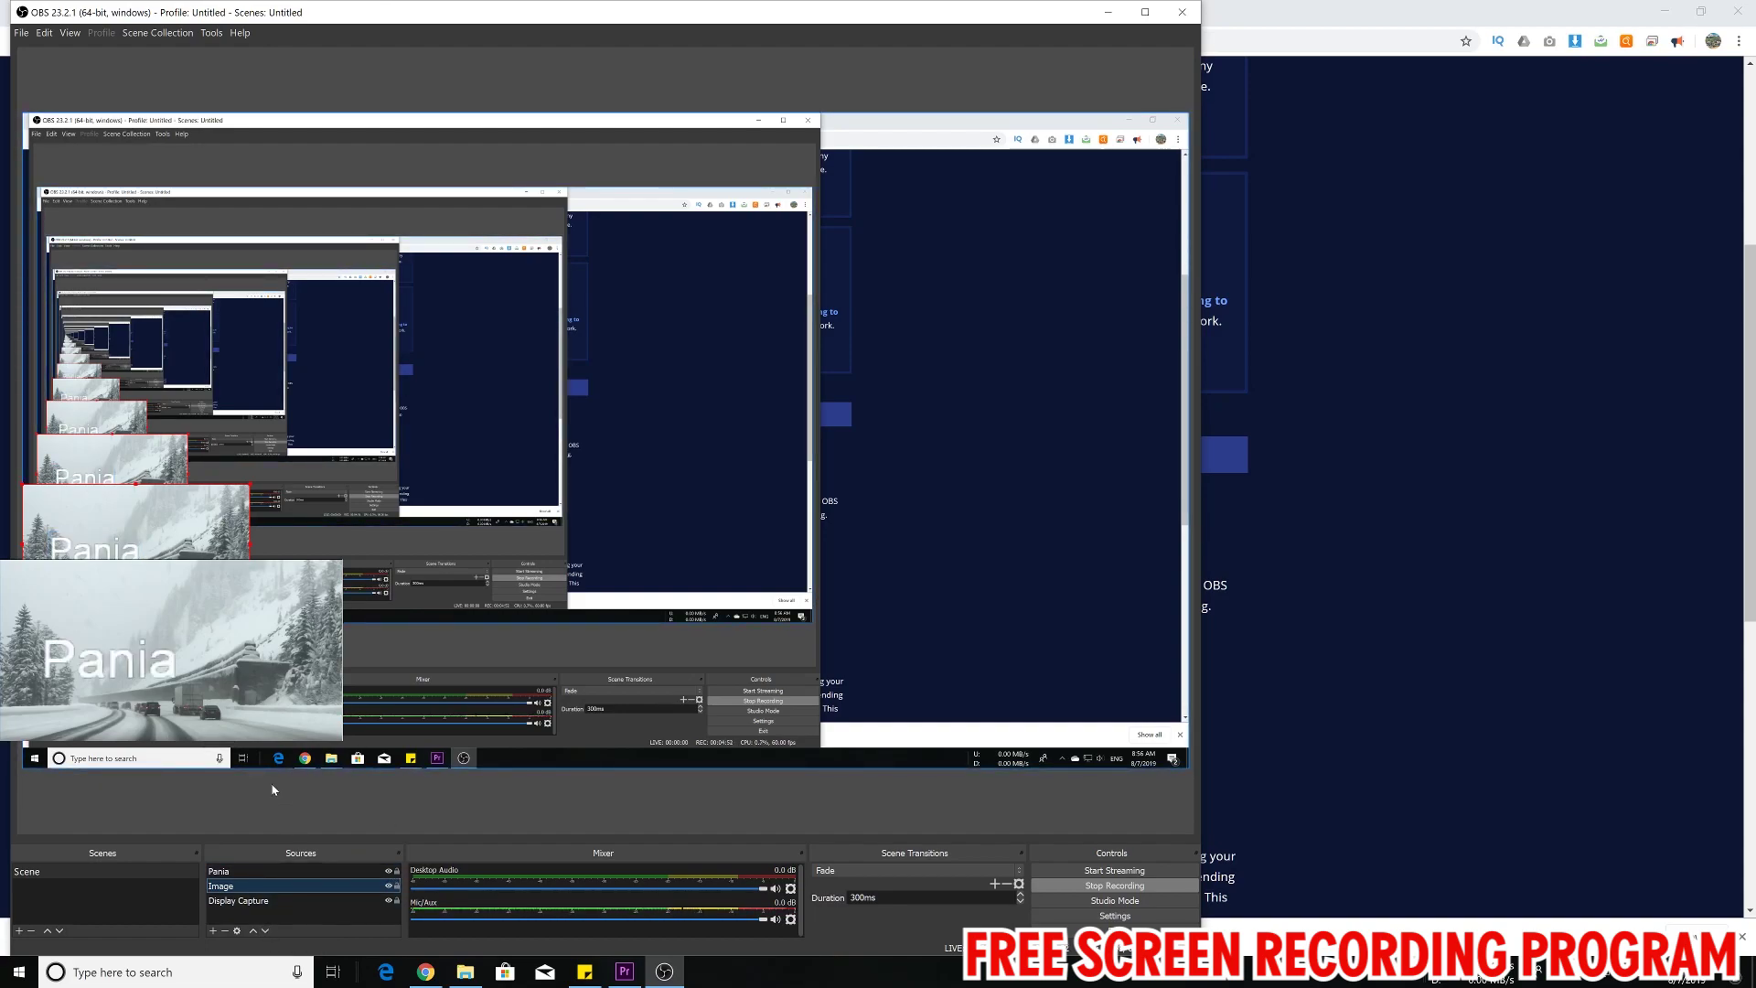
Toggle the Image source's visibility and leave the source hidden.
left_click(388, 886)
left_click(388, 886)
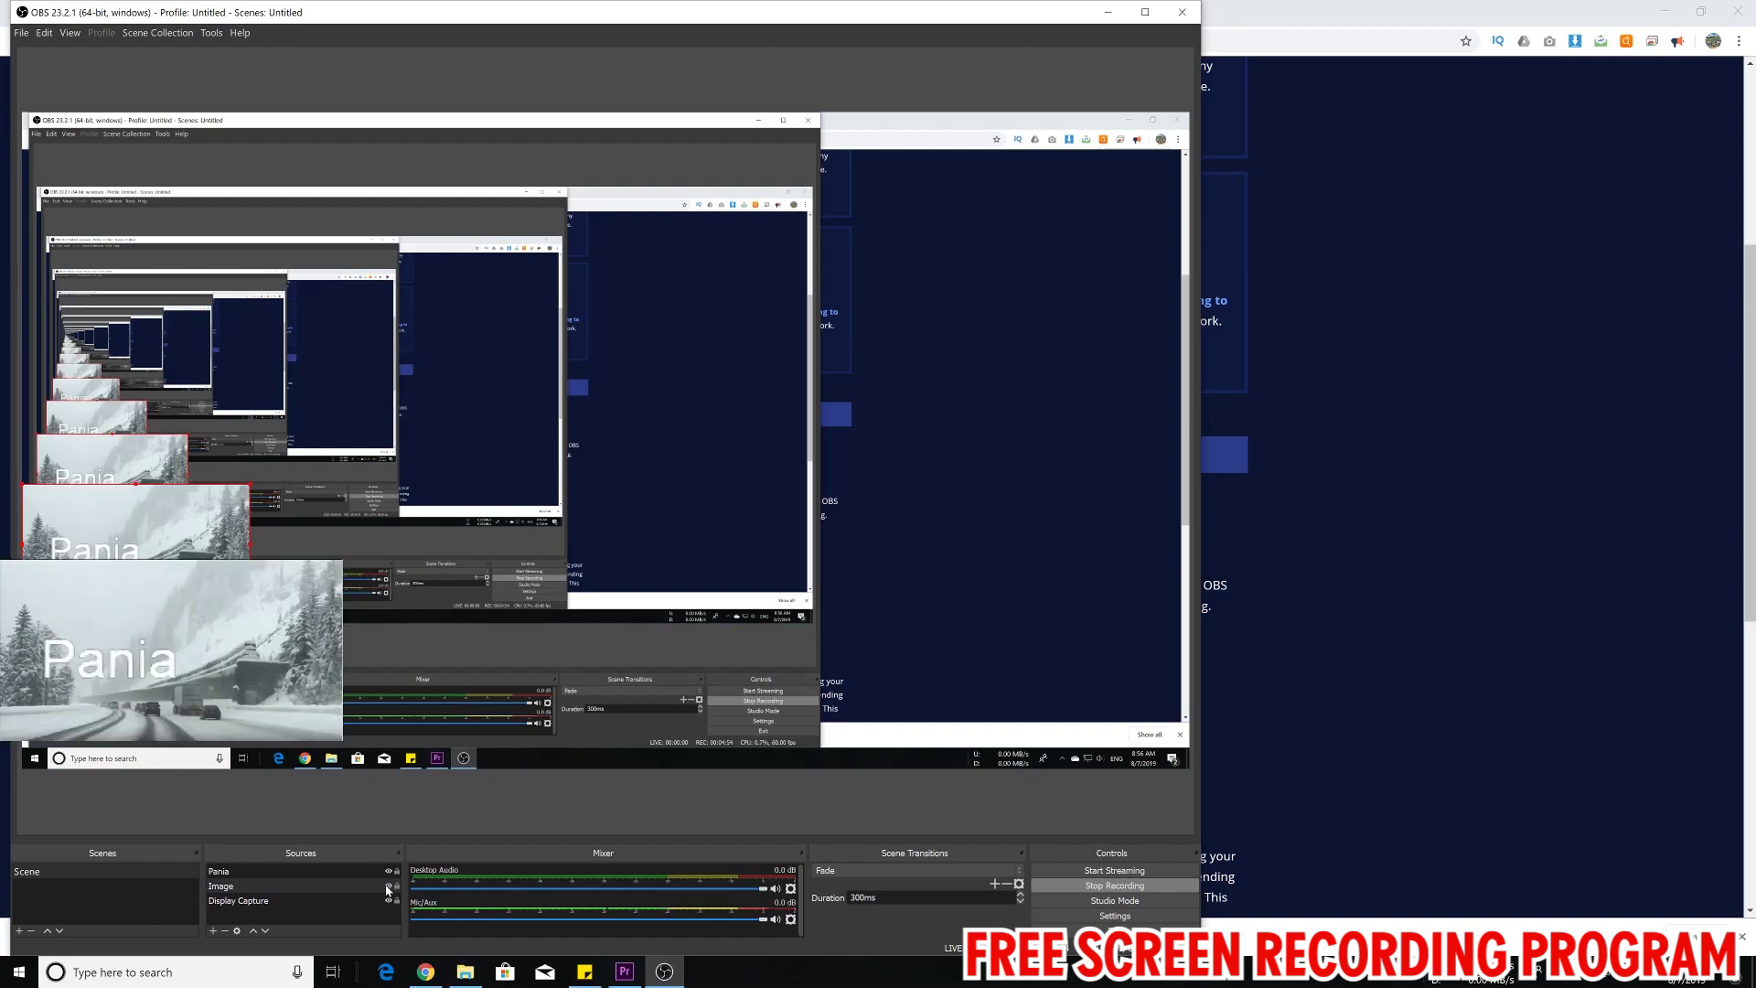
left_click(387, 886)
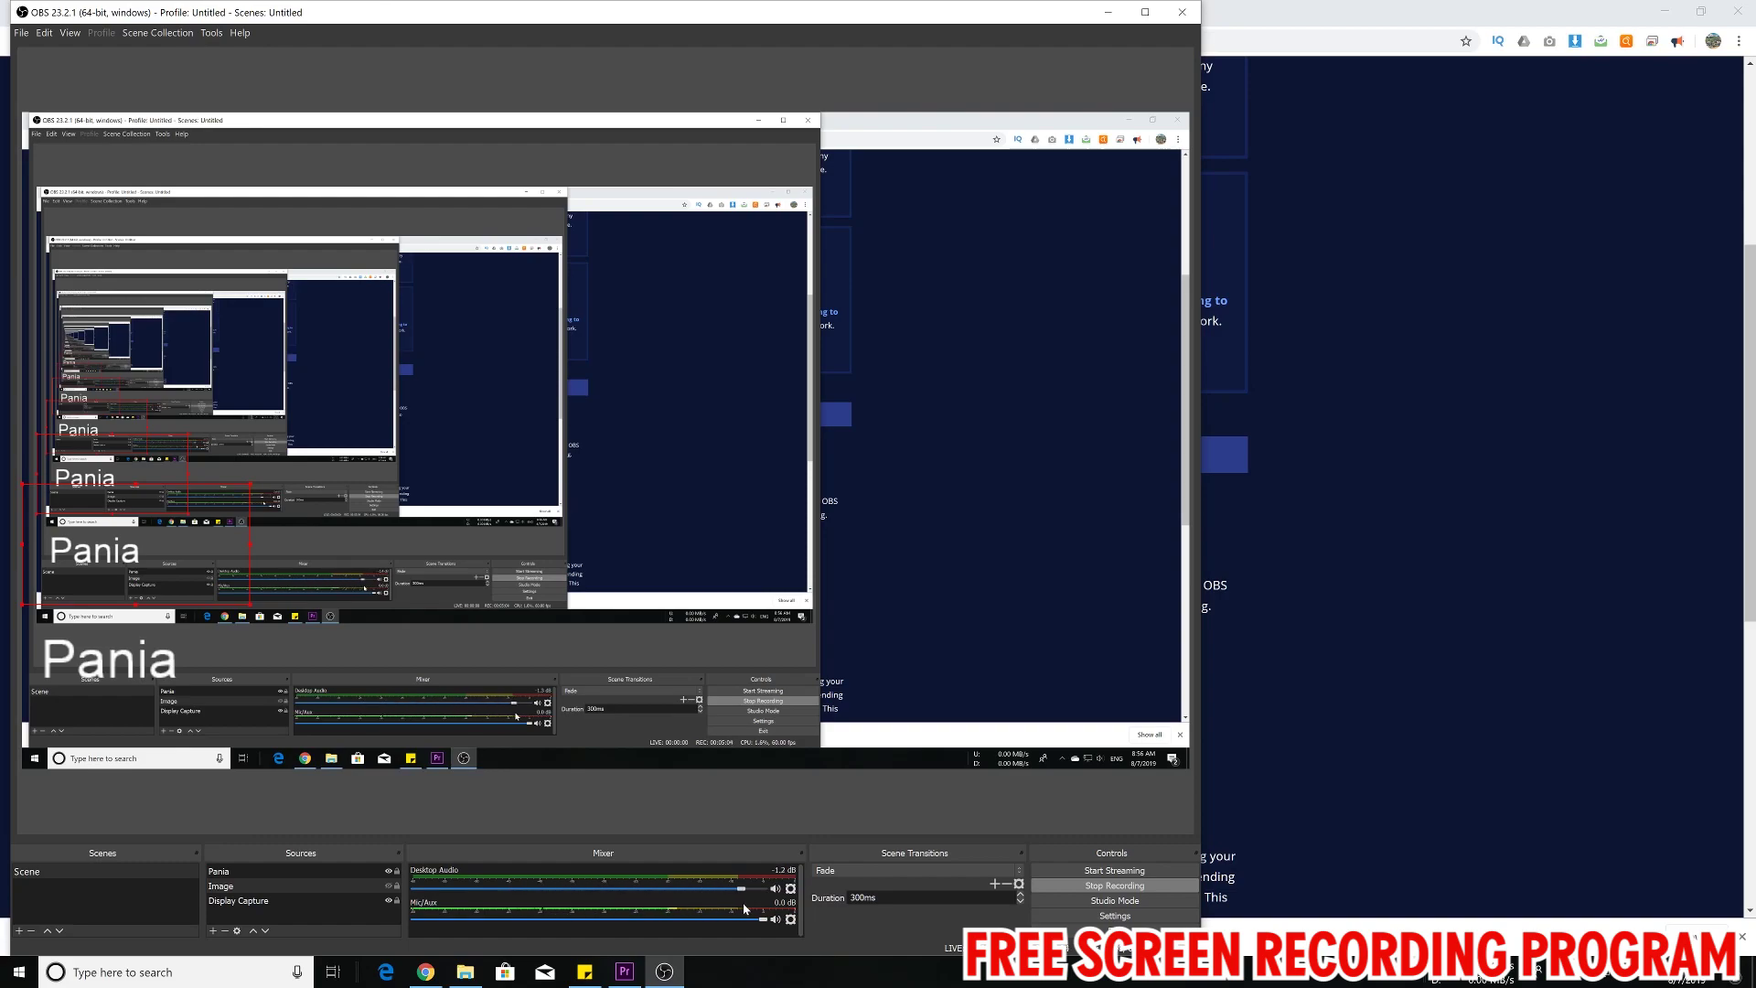
Check the Mic/Aux volume control and the audio options available for that channel.
mouse_move(763, 918)
left_mouse_down()
mouse_move(734, 919)
mouse_move(763, 919)
left_mouse_up()
left_click(790, 919)
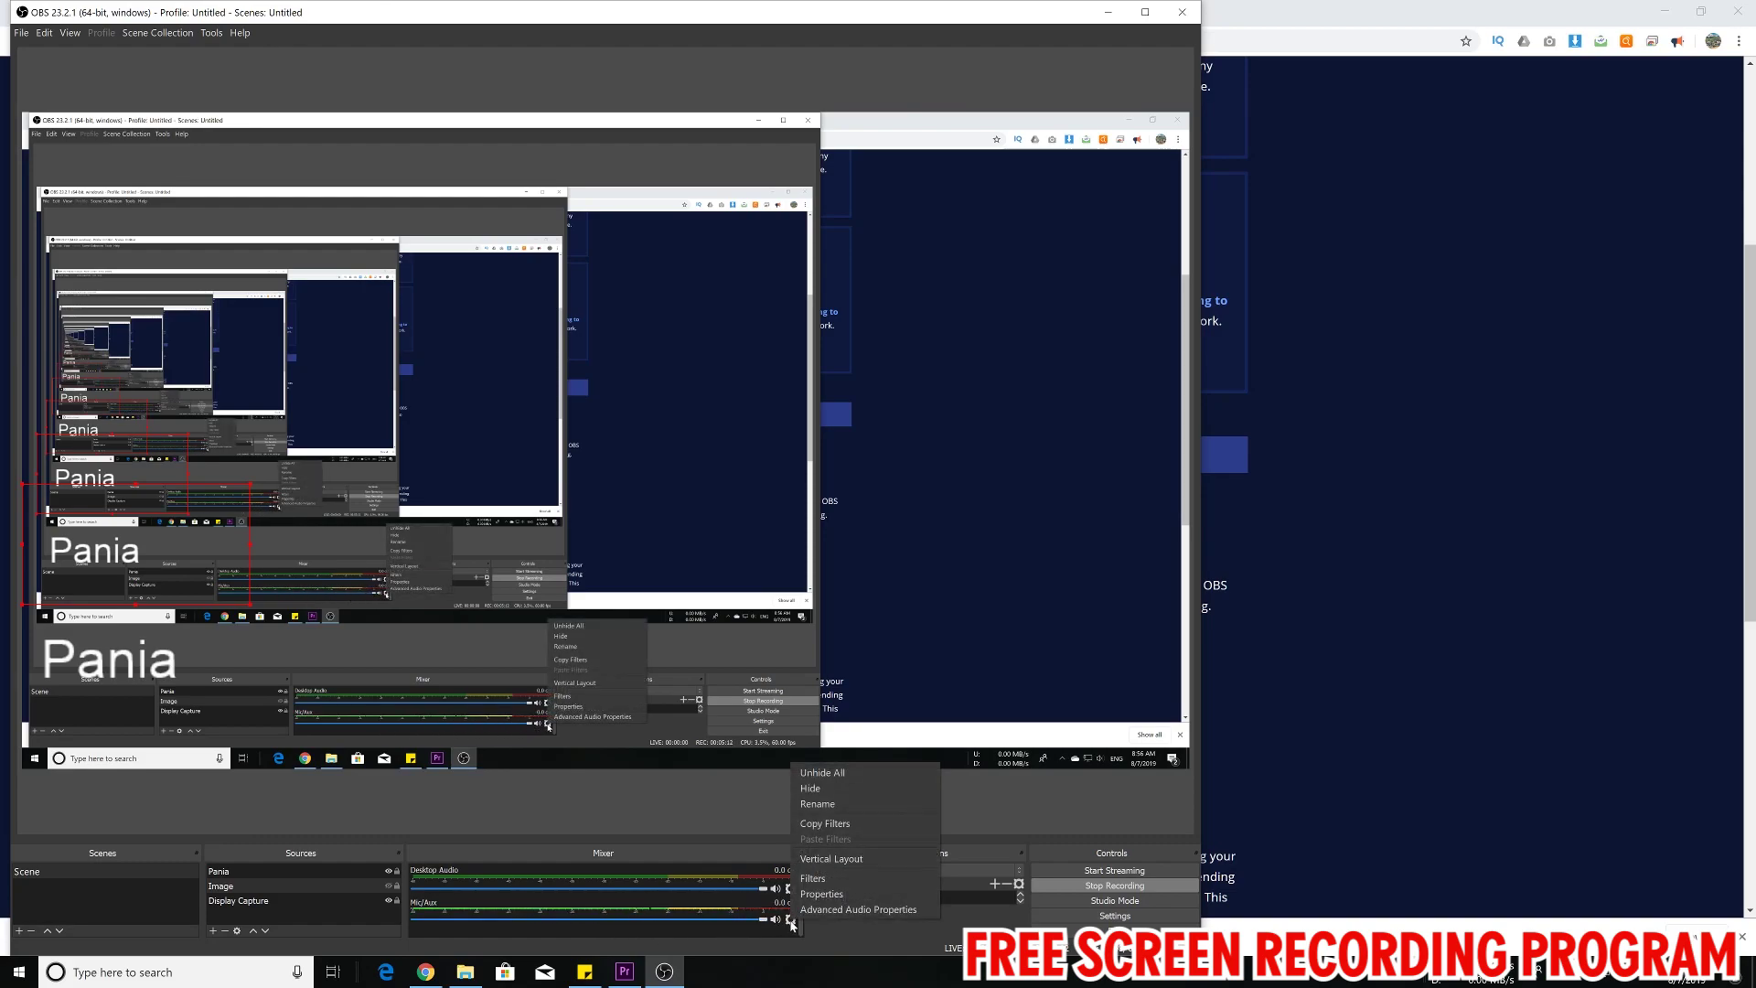
left_click(831, 947)
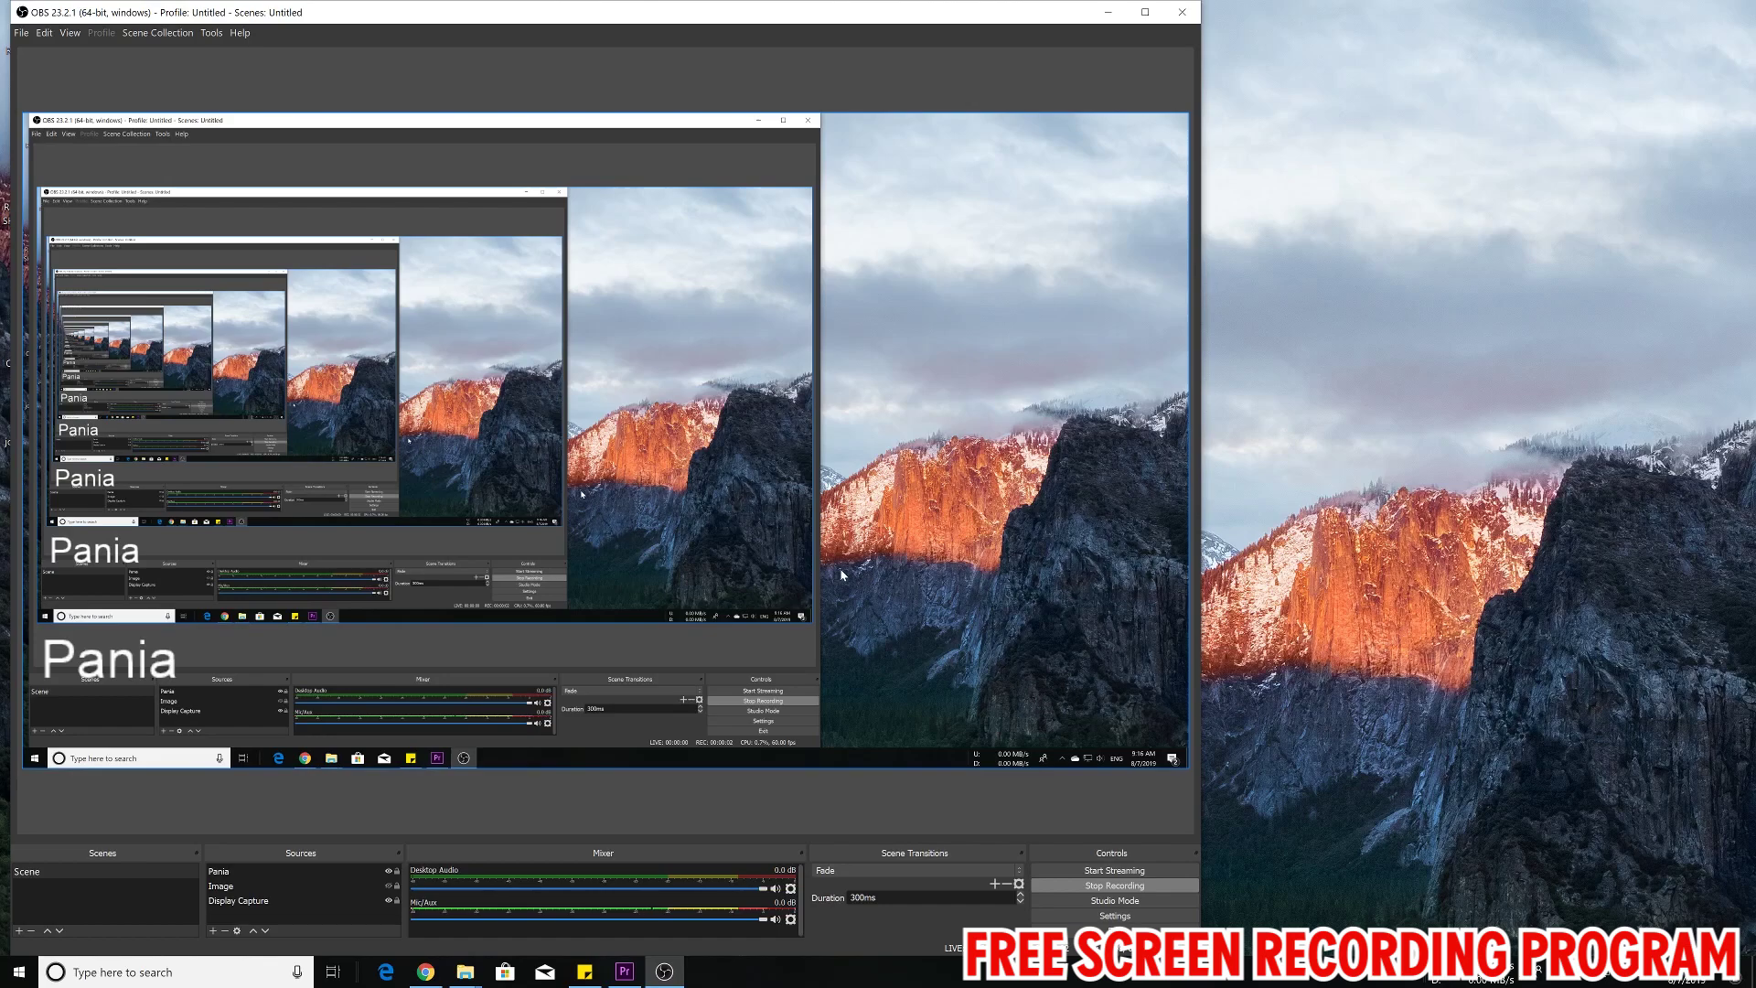
Shrink the Display Capture source from its lower-right corner to a little under half of the canvas width.
left_click(1185, 761)
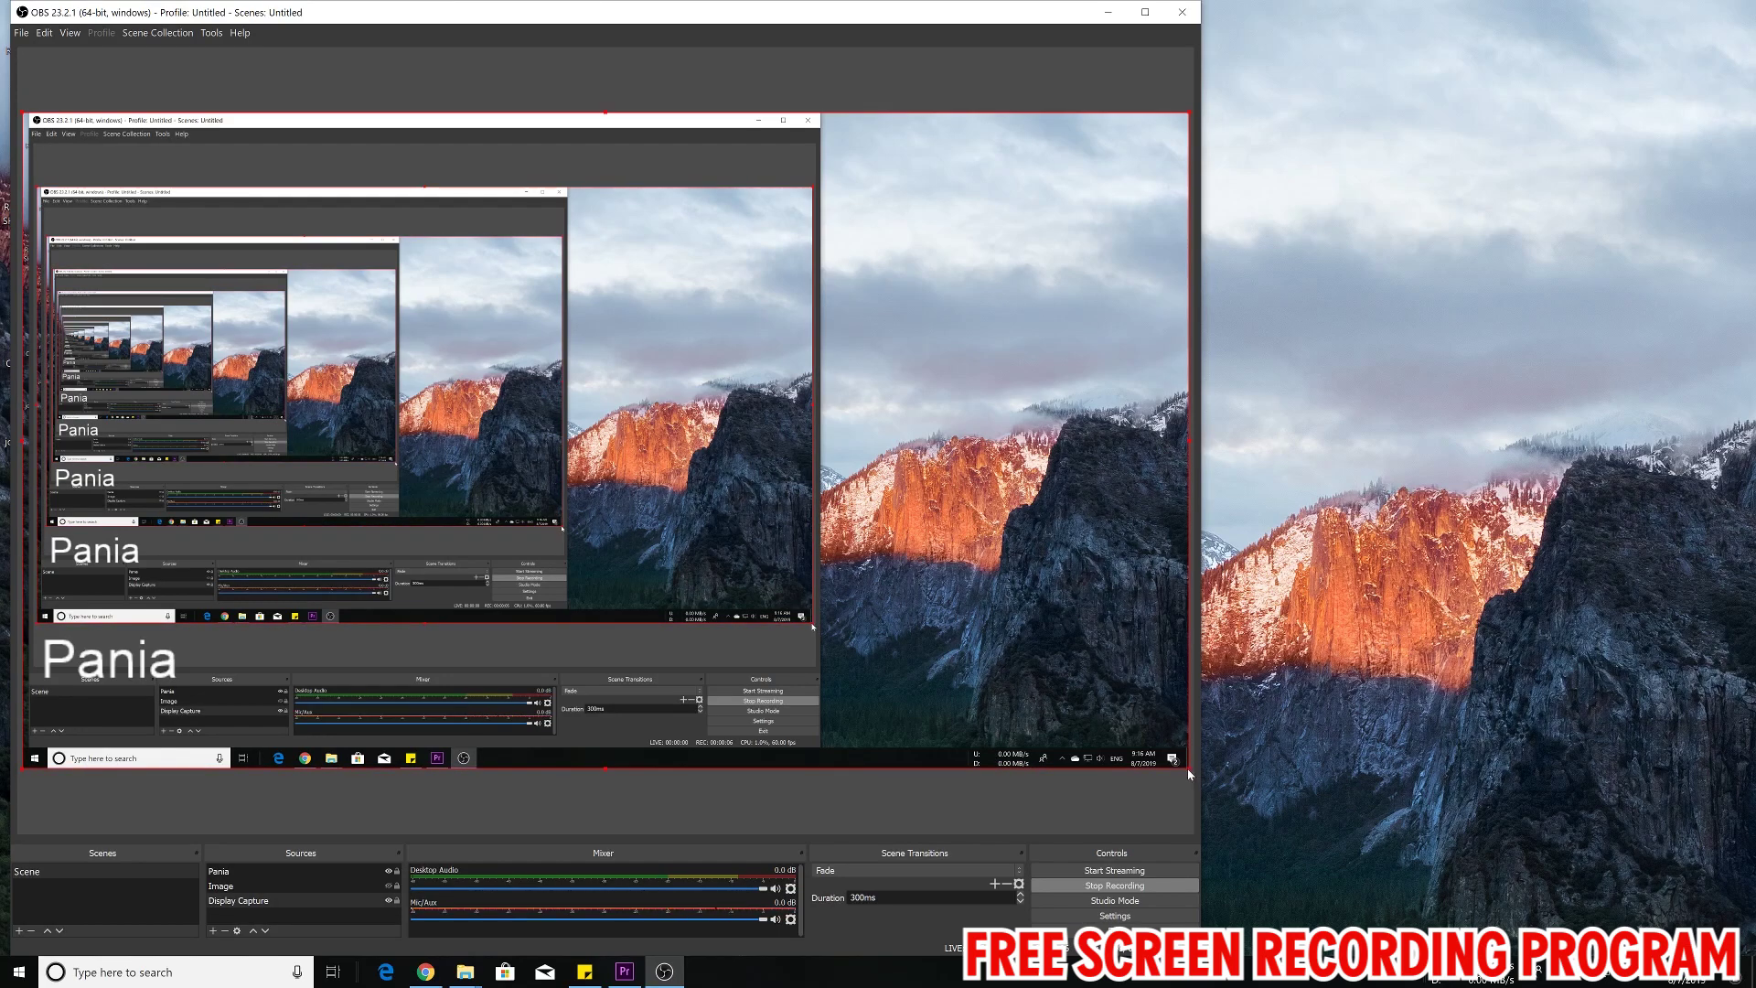
left_click_drag(1188, 769, 609, 440)
left_click_drag(307, 219, 225, 165)
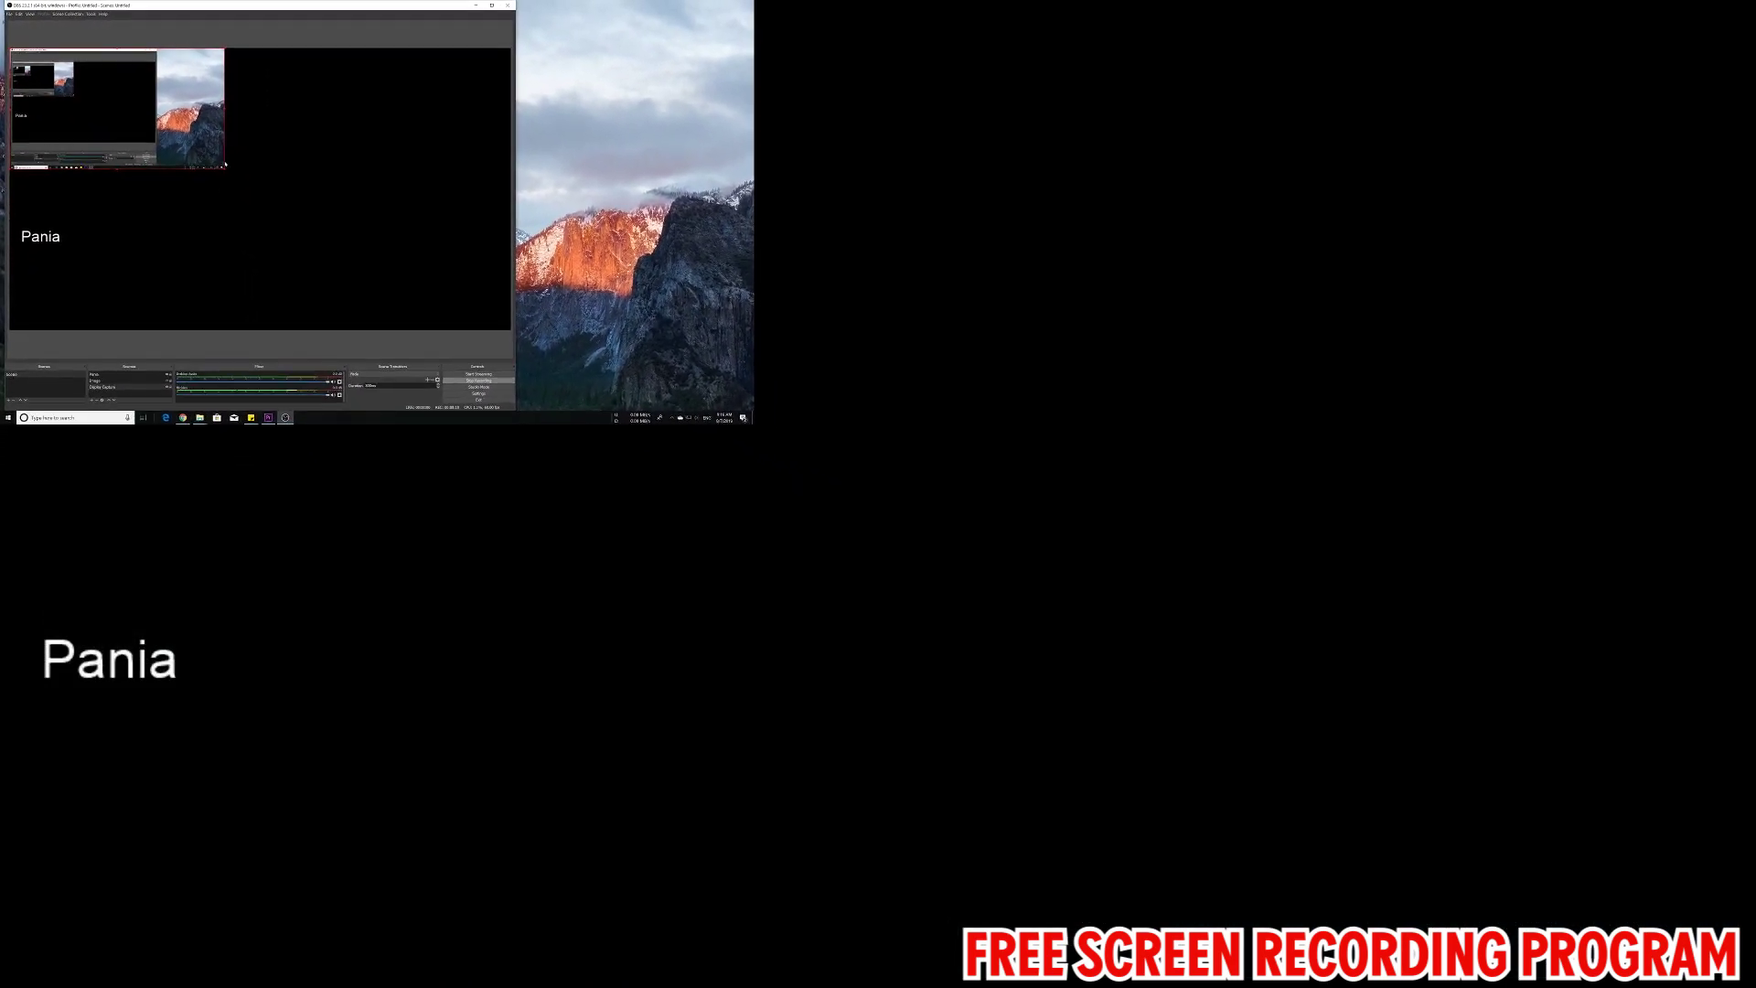
Move the text source into the empty area beside the display capture, and enlarge the capture to slightly over half the canvas width.
left_click_drag(41, 236, 339, 136)
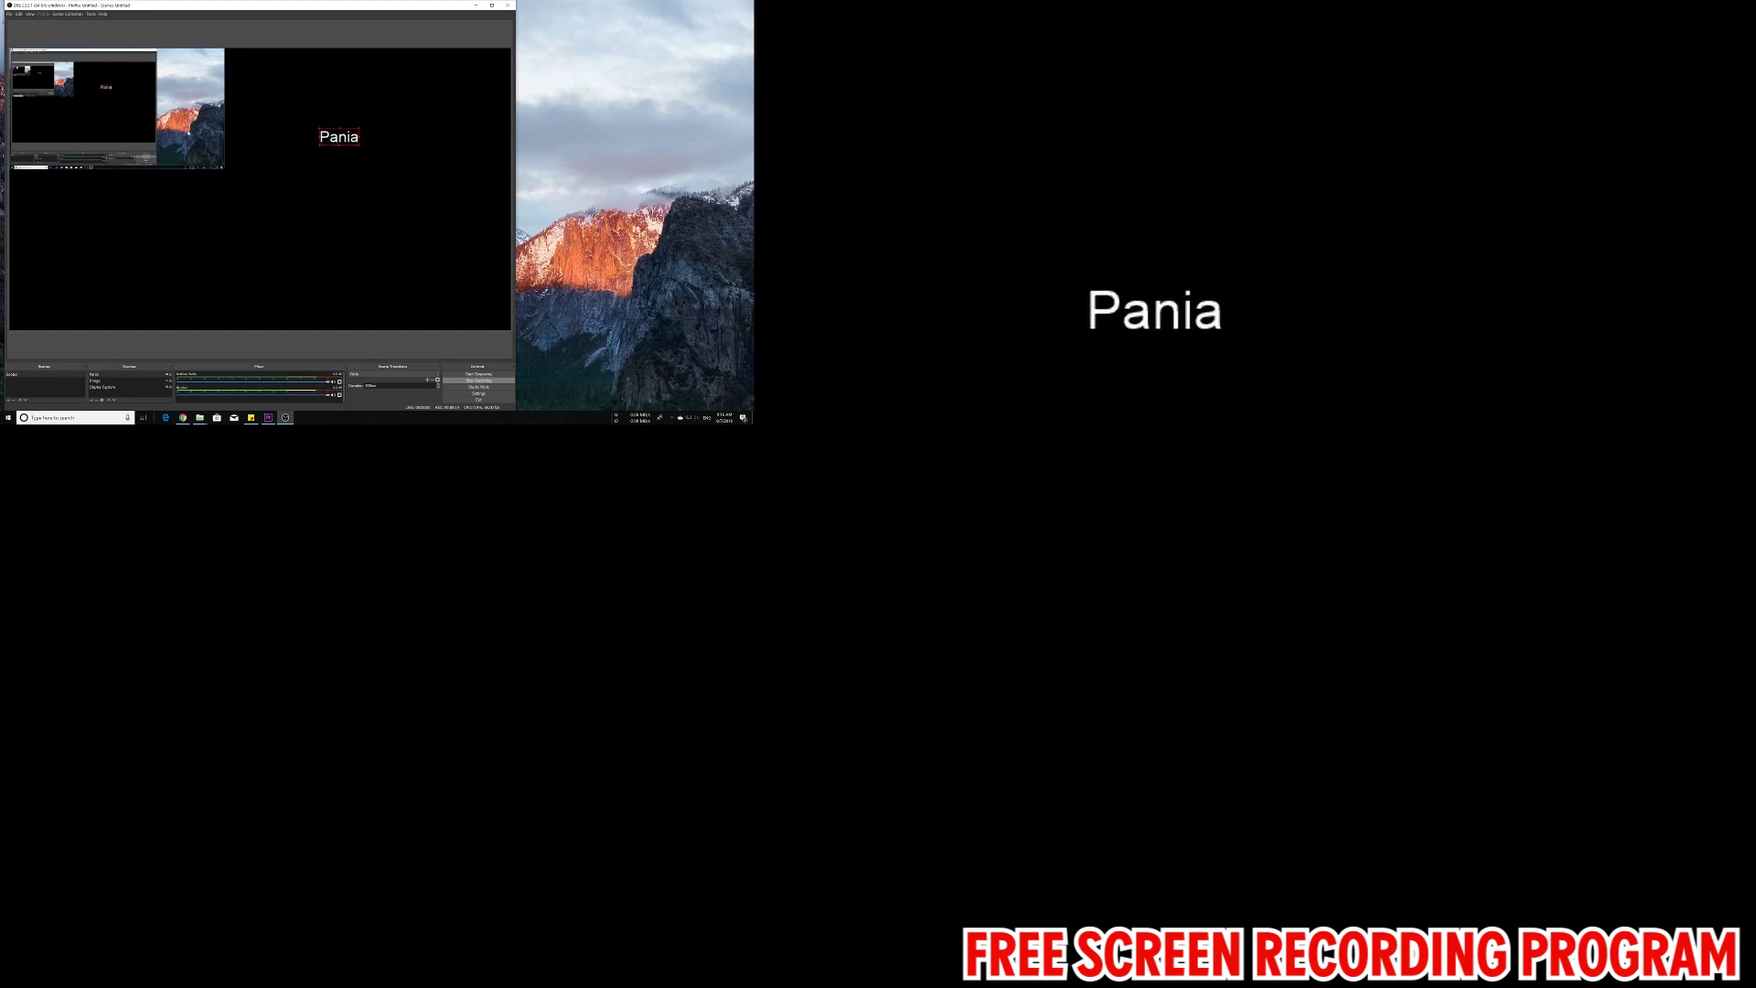
left_click(138, 109)
left_click_drag(224, 171, 382, 271)
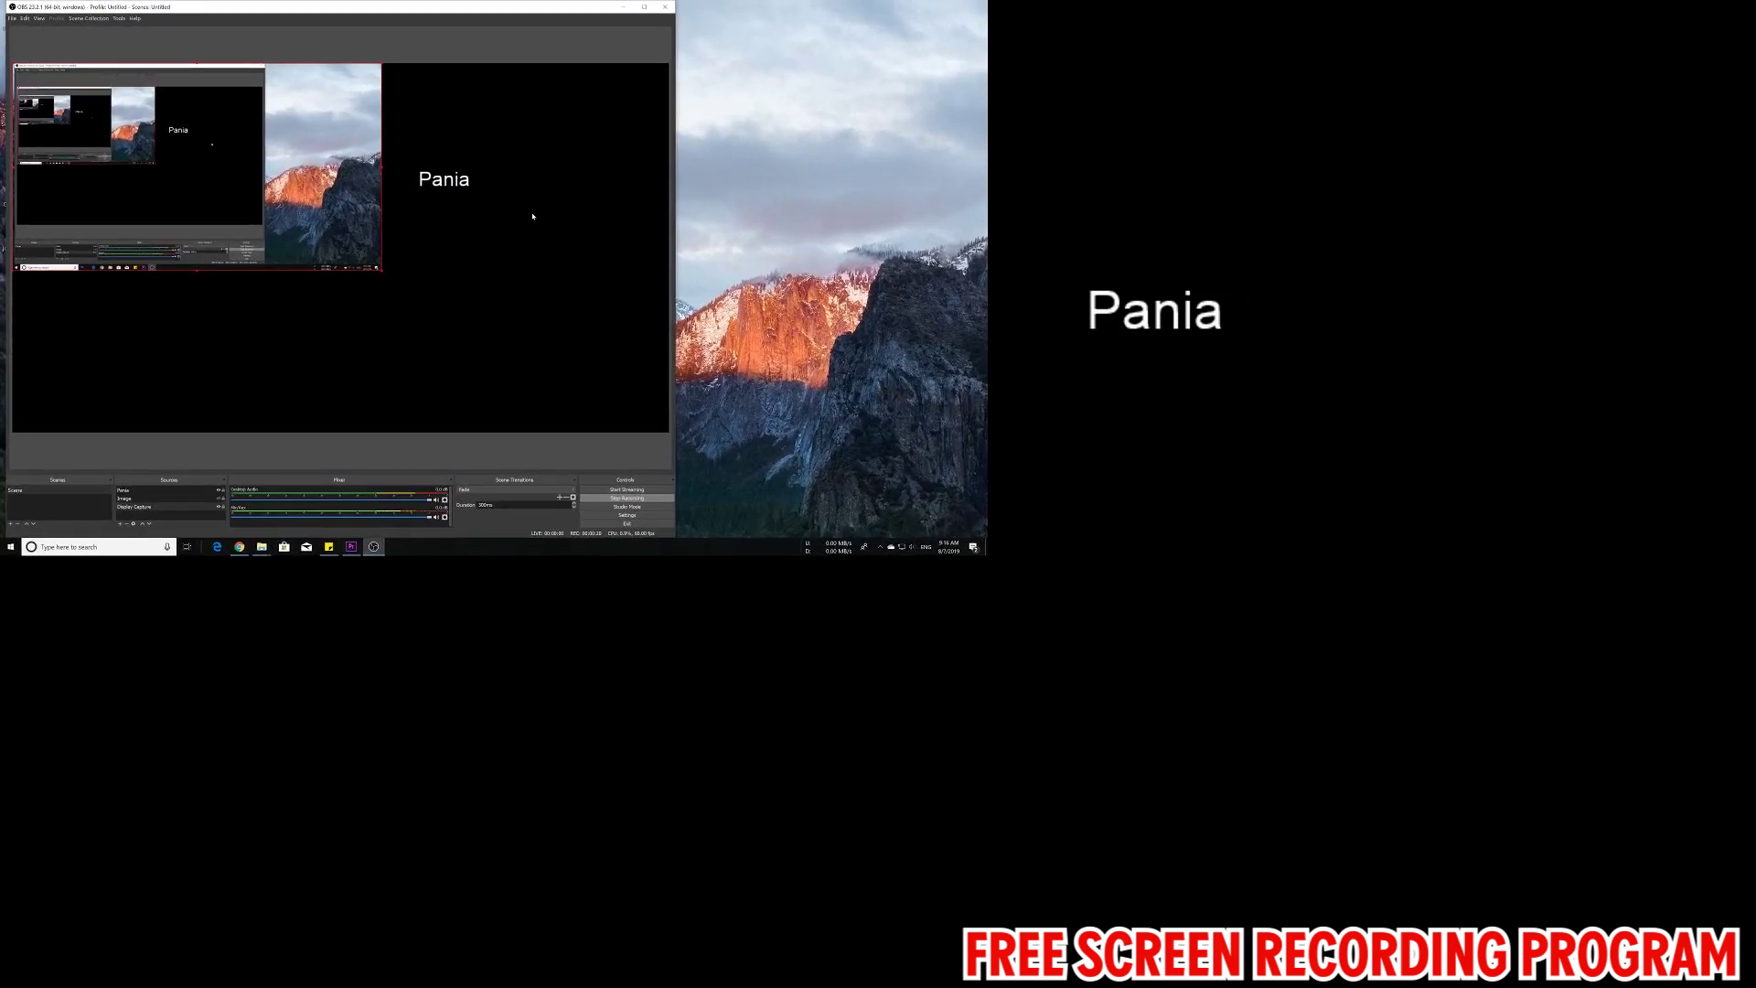
Look through the list of addable source types again, down to Text (GDI+).
left_click(109, 314)
left_click(225, 225)
left_click(120, 525)
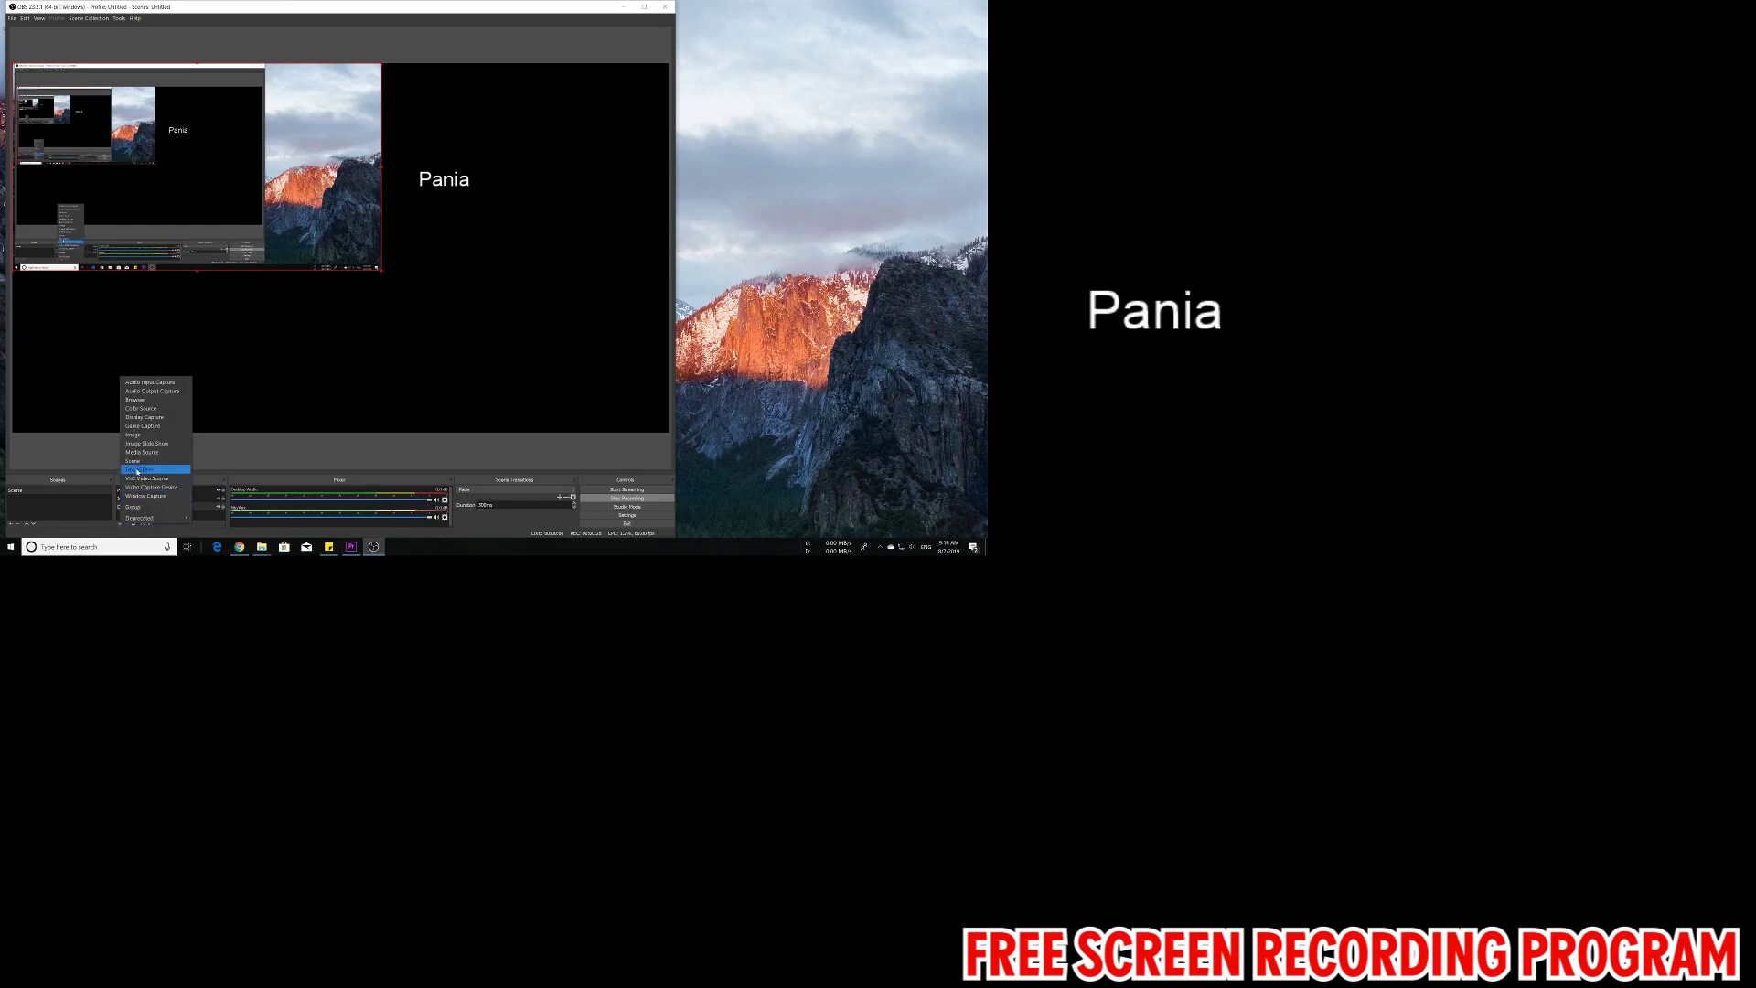
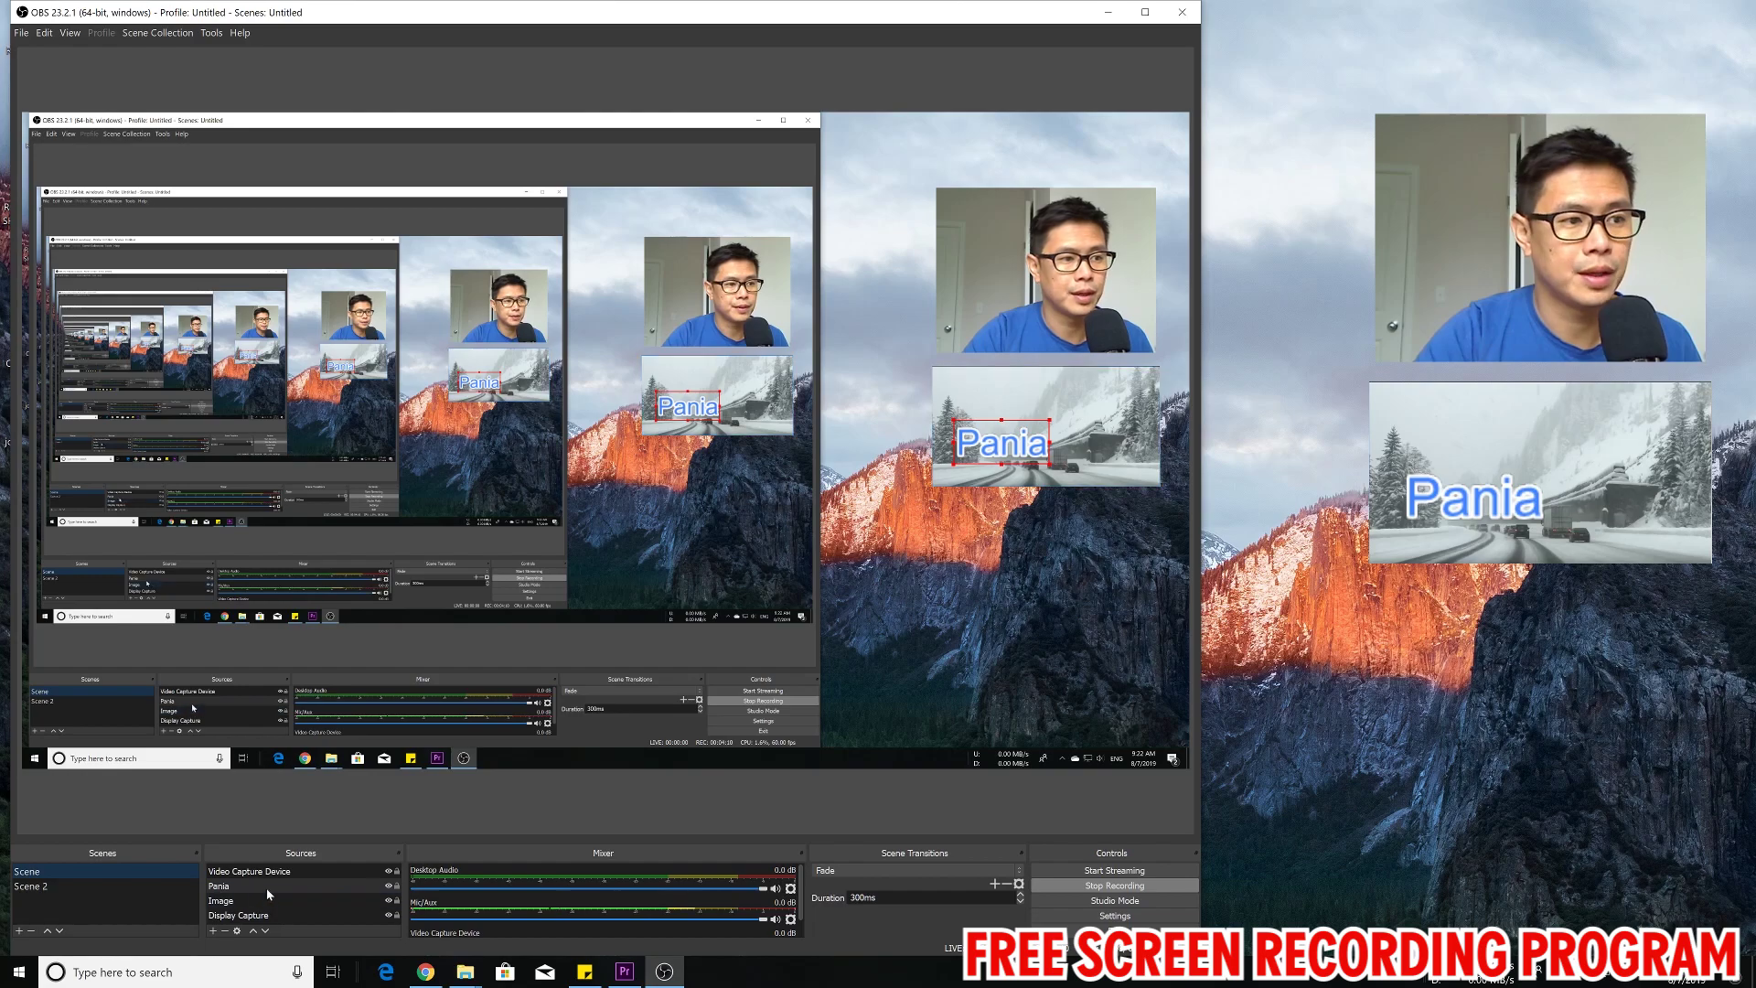
Hide and reshow the text source, and switch to Scene 2.
left_click(389, 886)
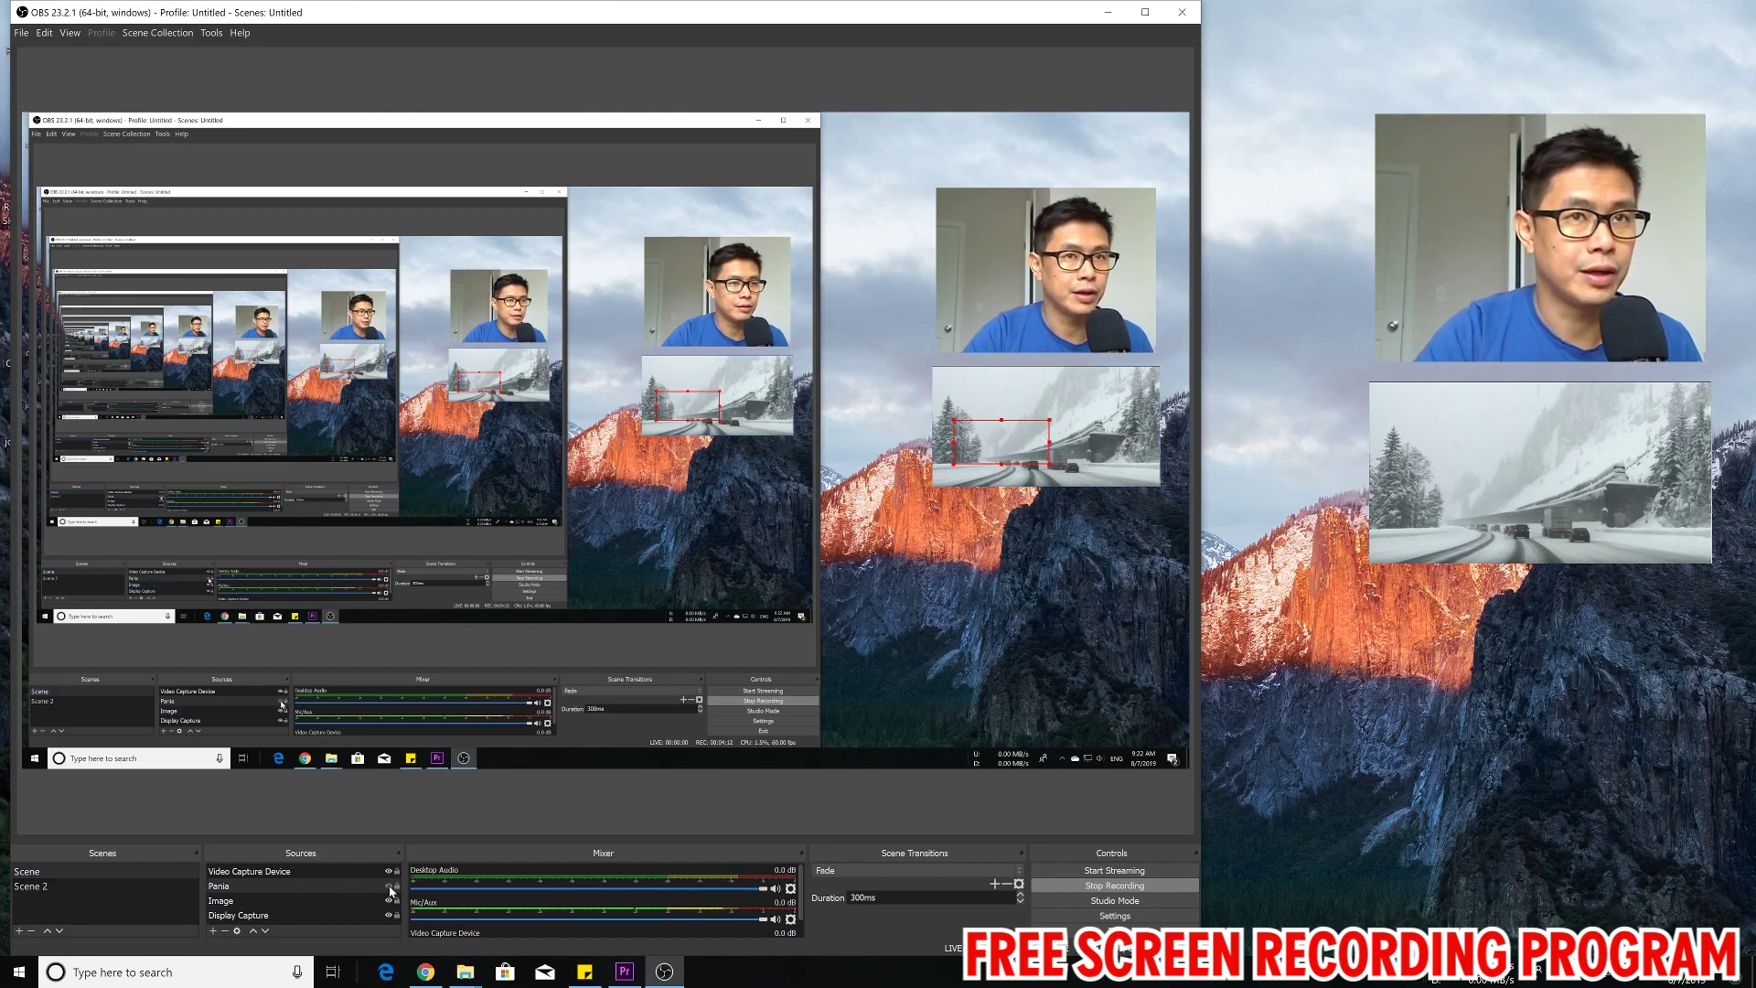
left_click(388, 886)
left_click(383, 915)
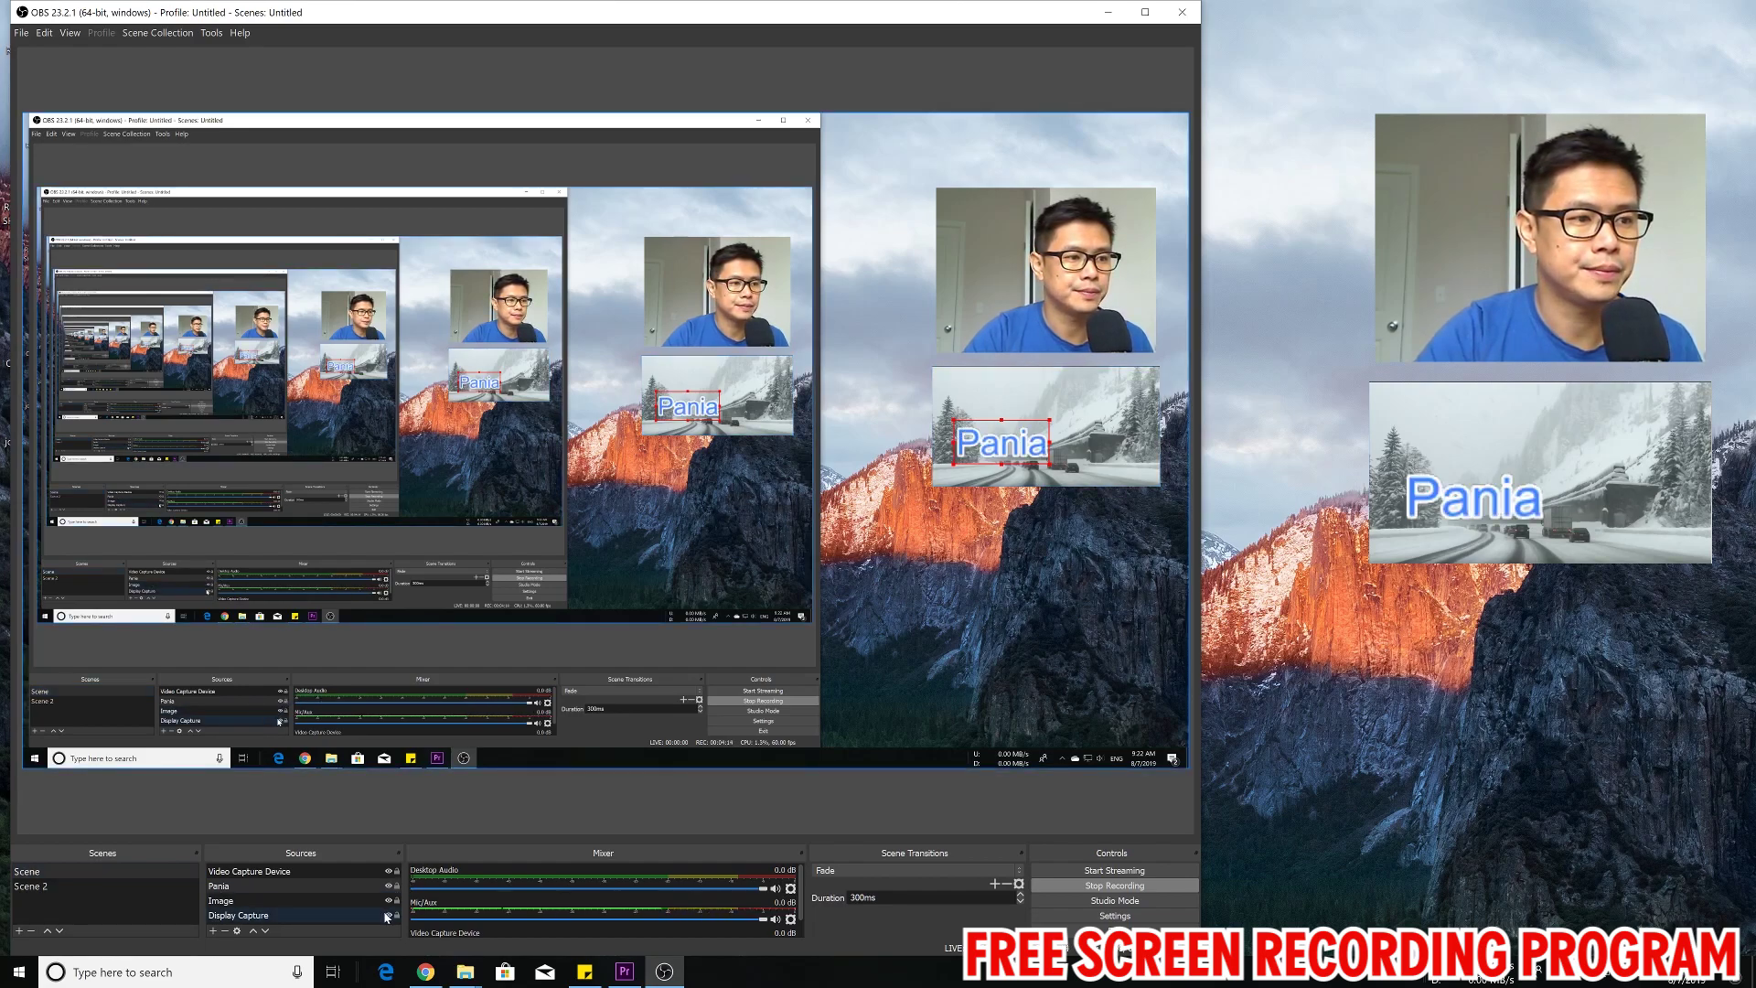
left_click(159, 887)
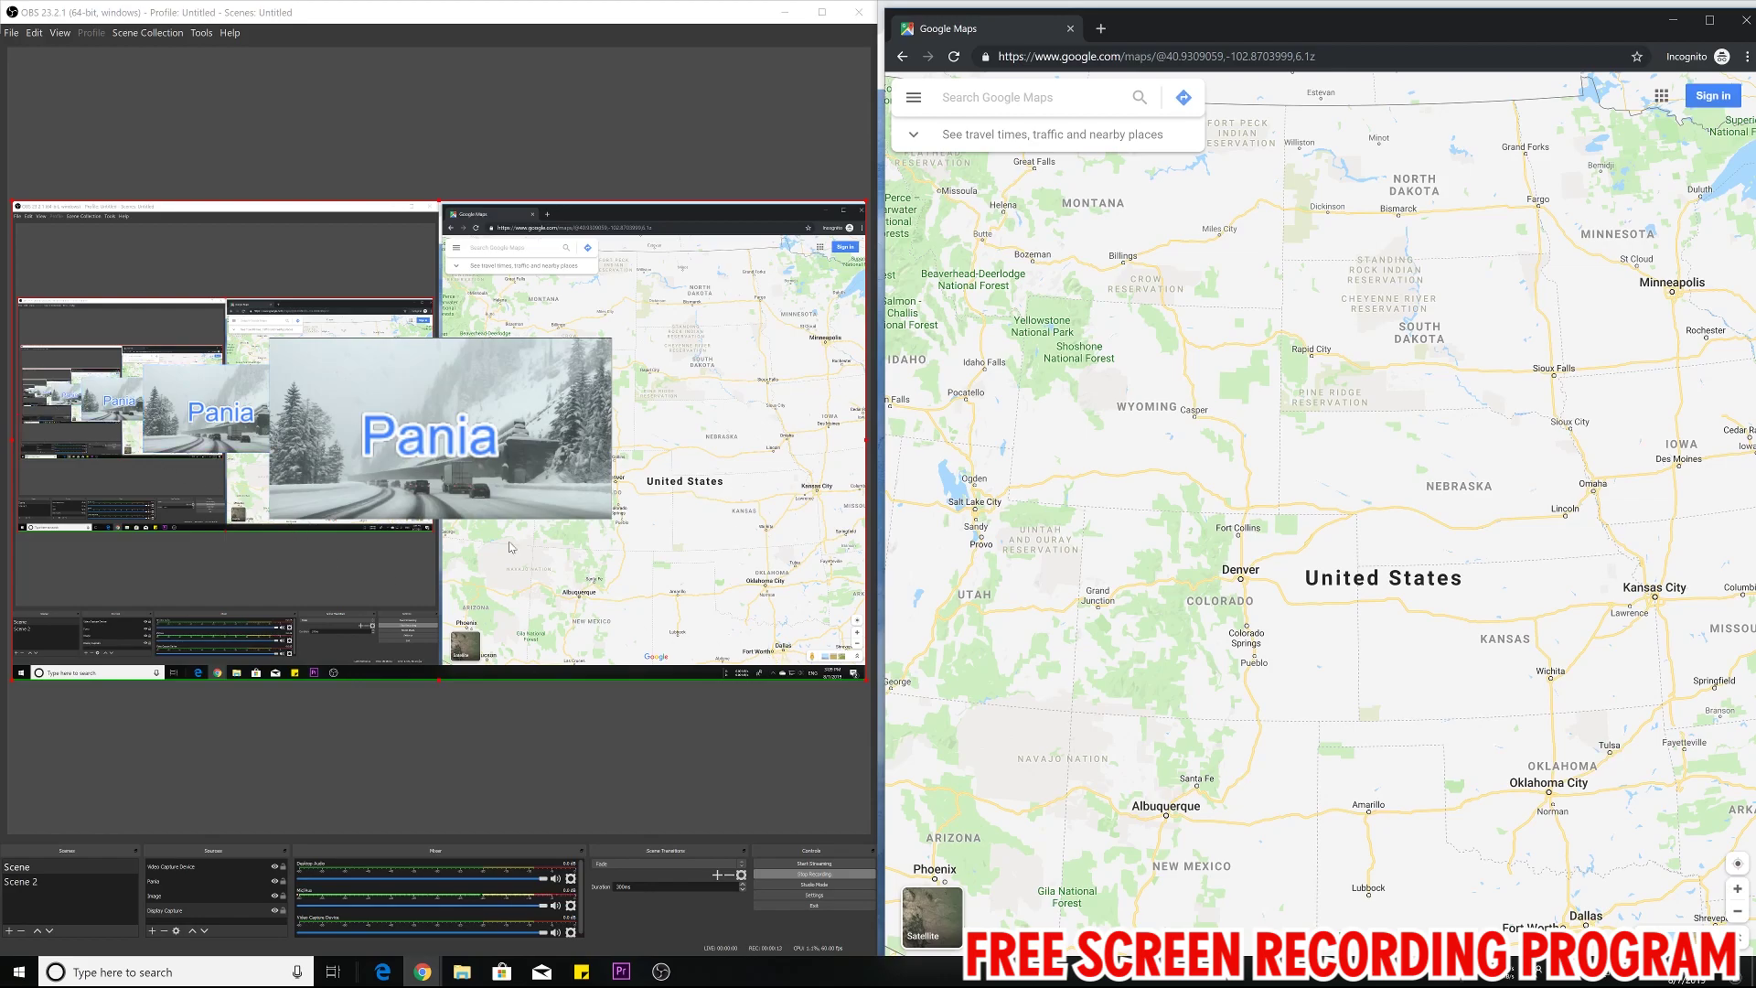
Leave the Settings dialog without applying any changes.
left_click(471, 573)
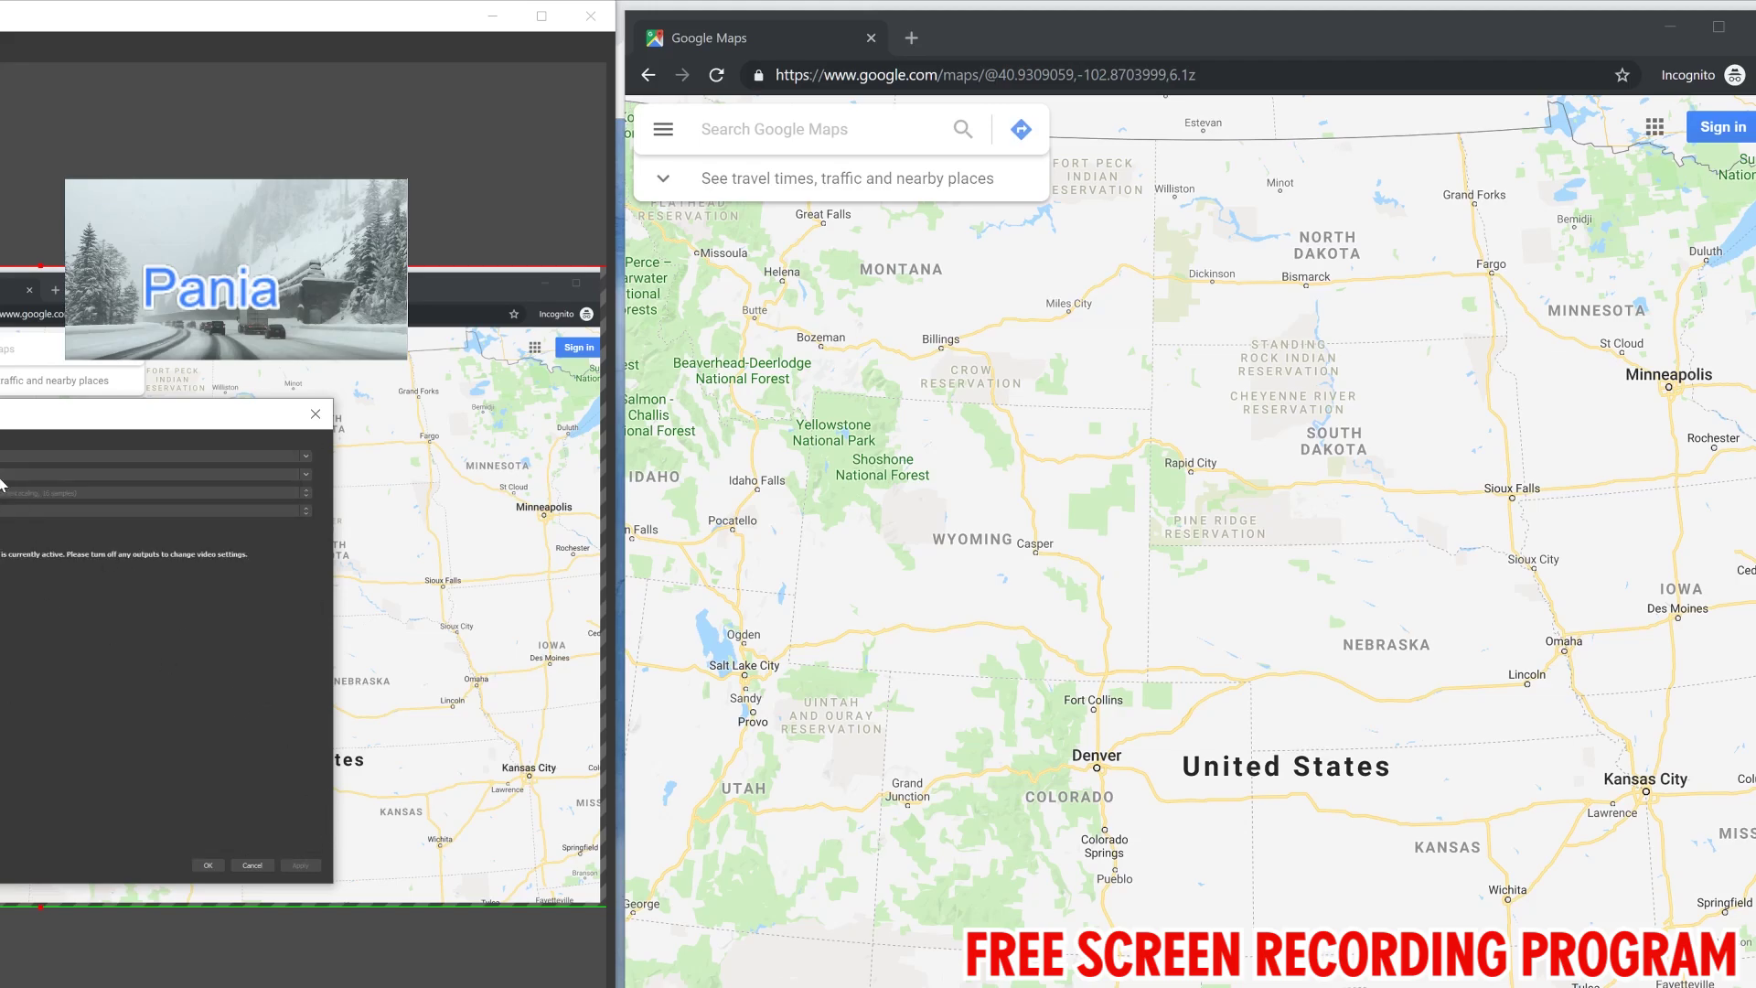
left_click(271, 866)
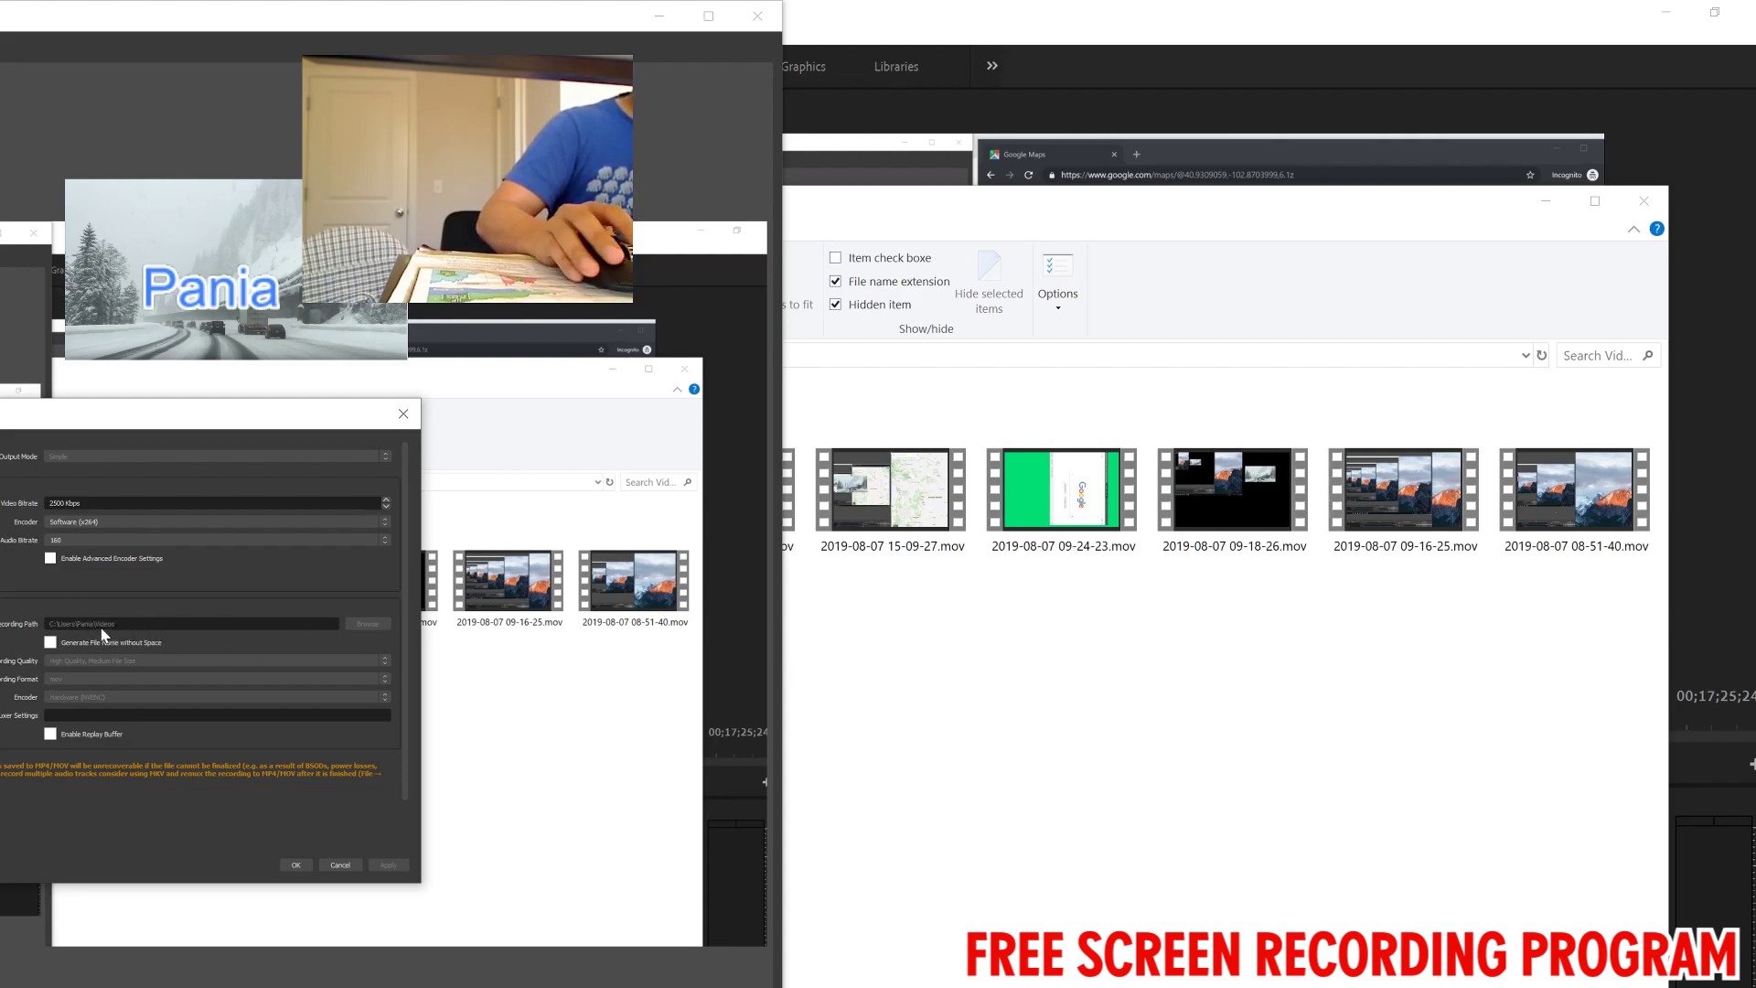
Look through the saved .mov recordings in the videos folder, highlight the six dated 2019-08-07 together, and clear the selection.
left_click(1146, 880)
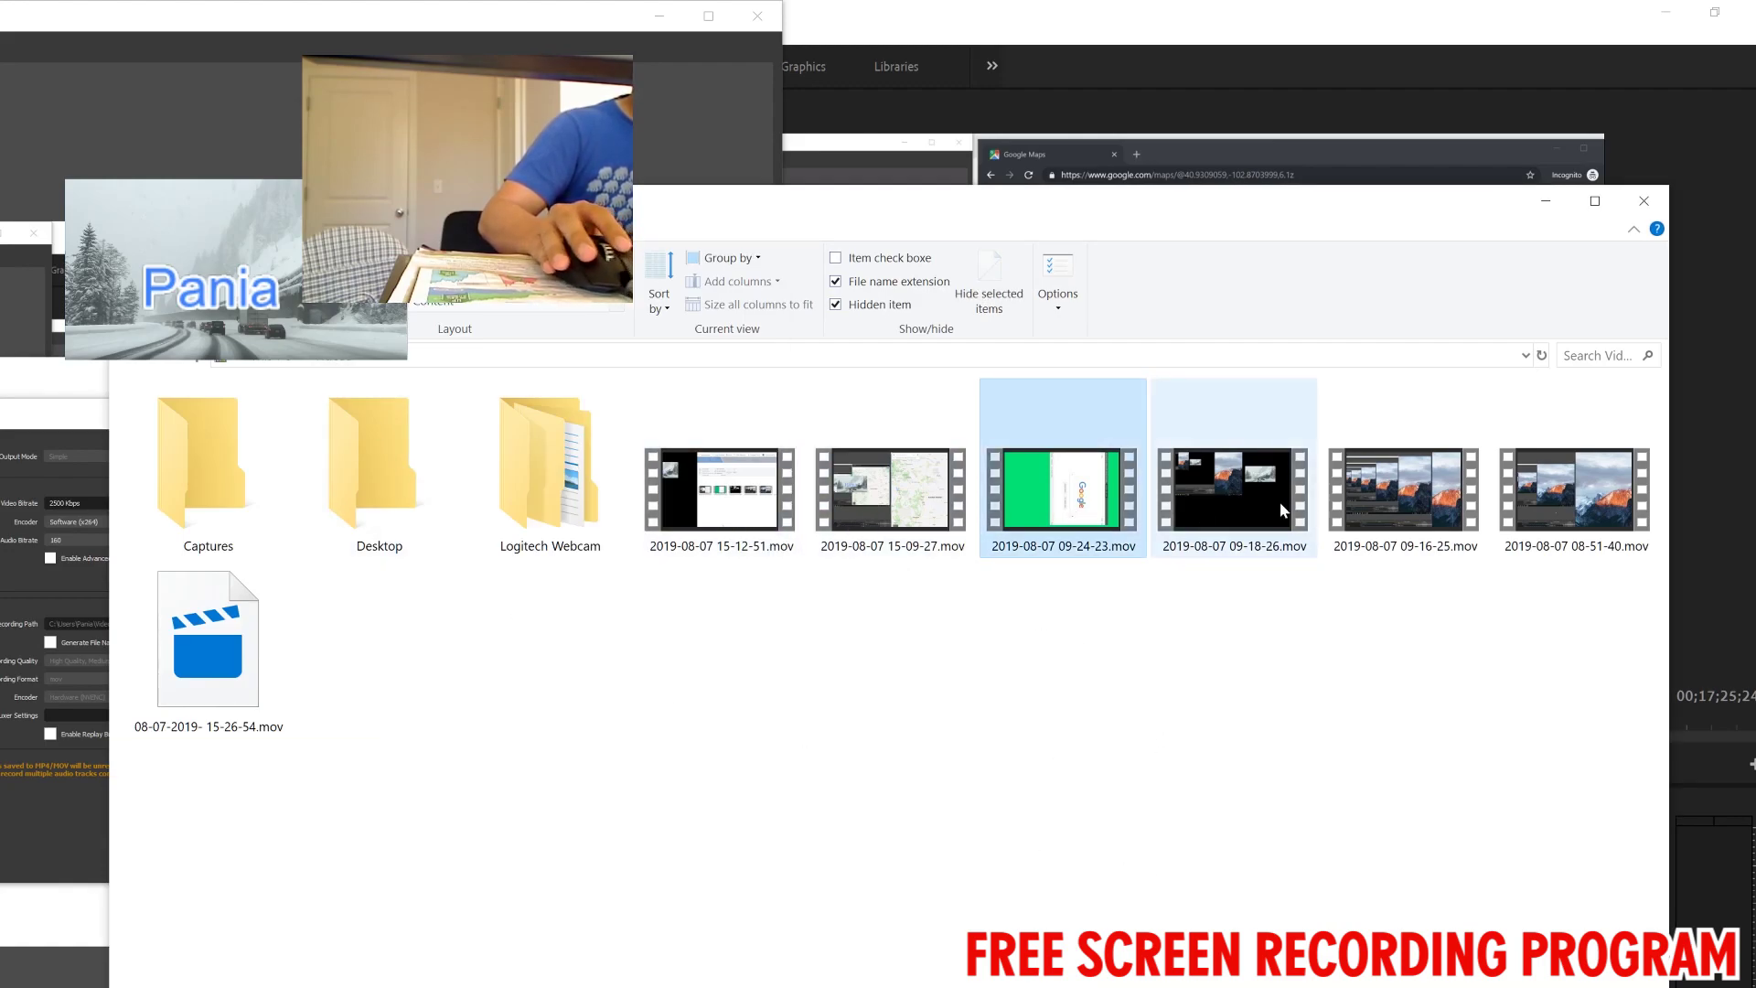
left_click(1235, 490)
key("Right")
key("Right")
key("Right")
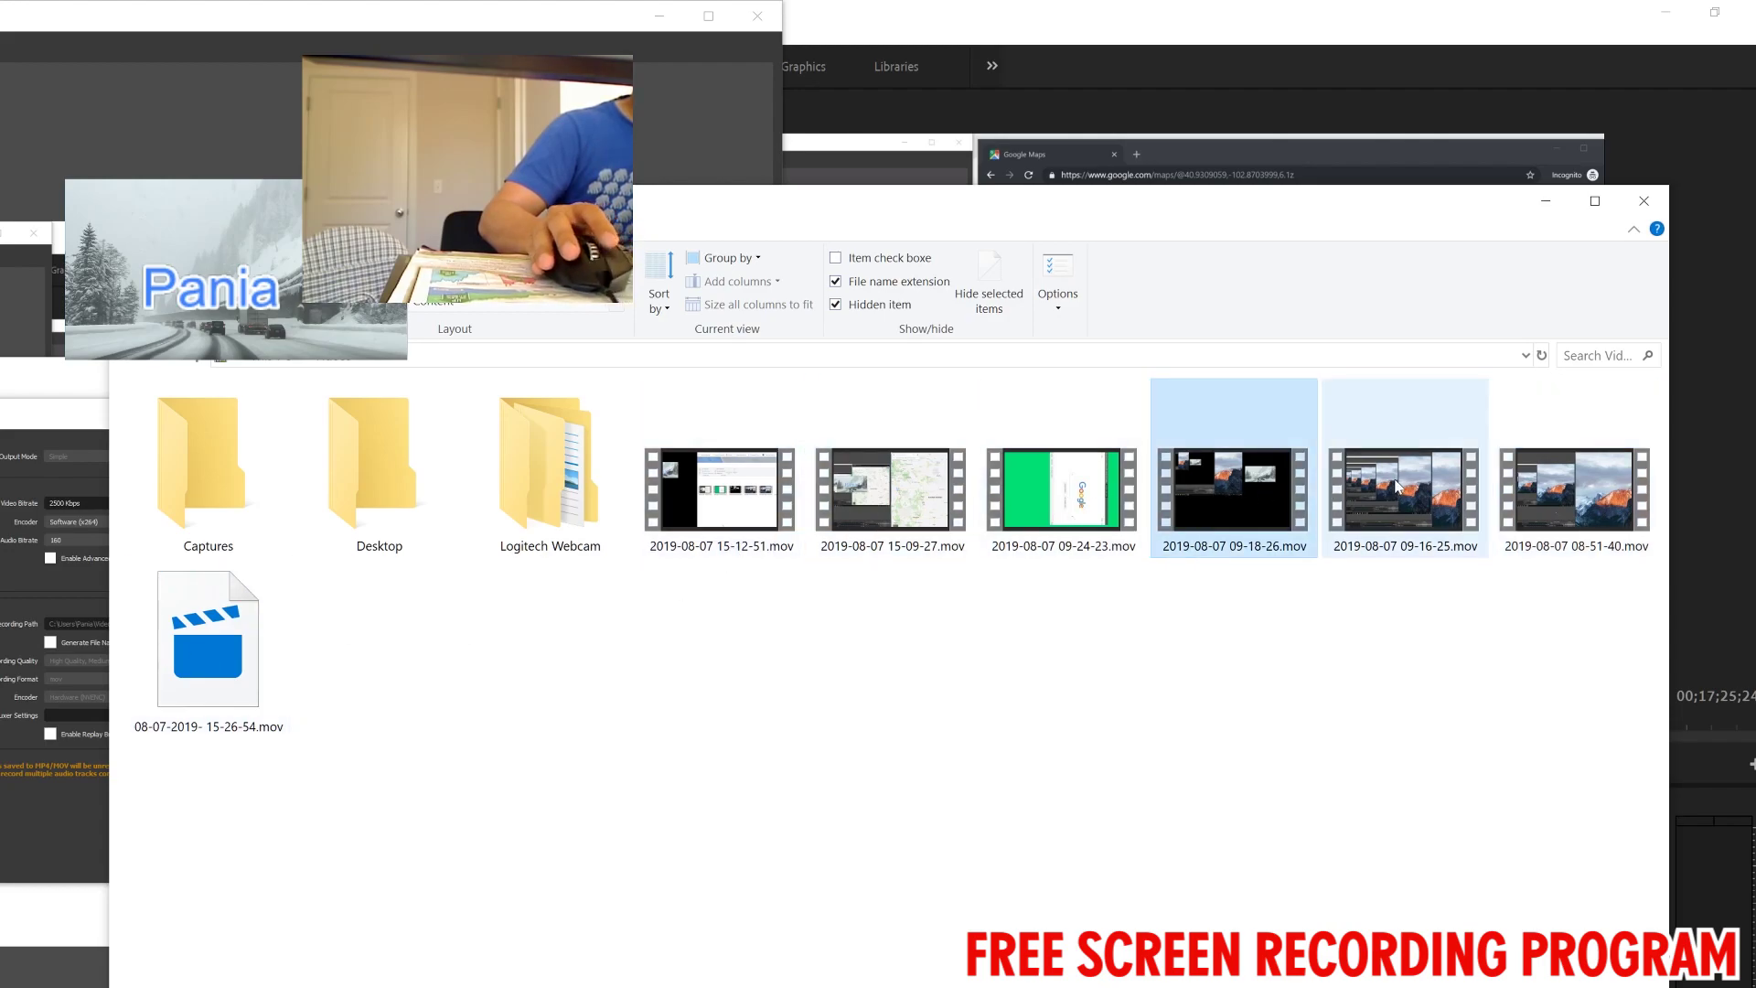
mouse_move(1558, 494)
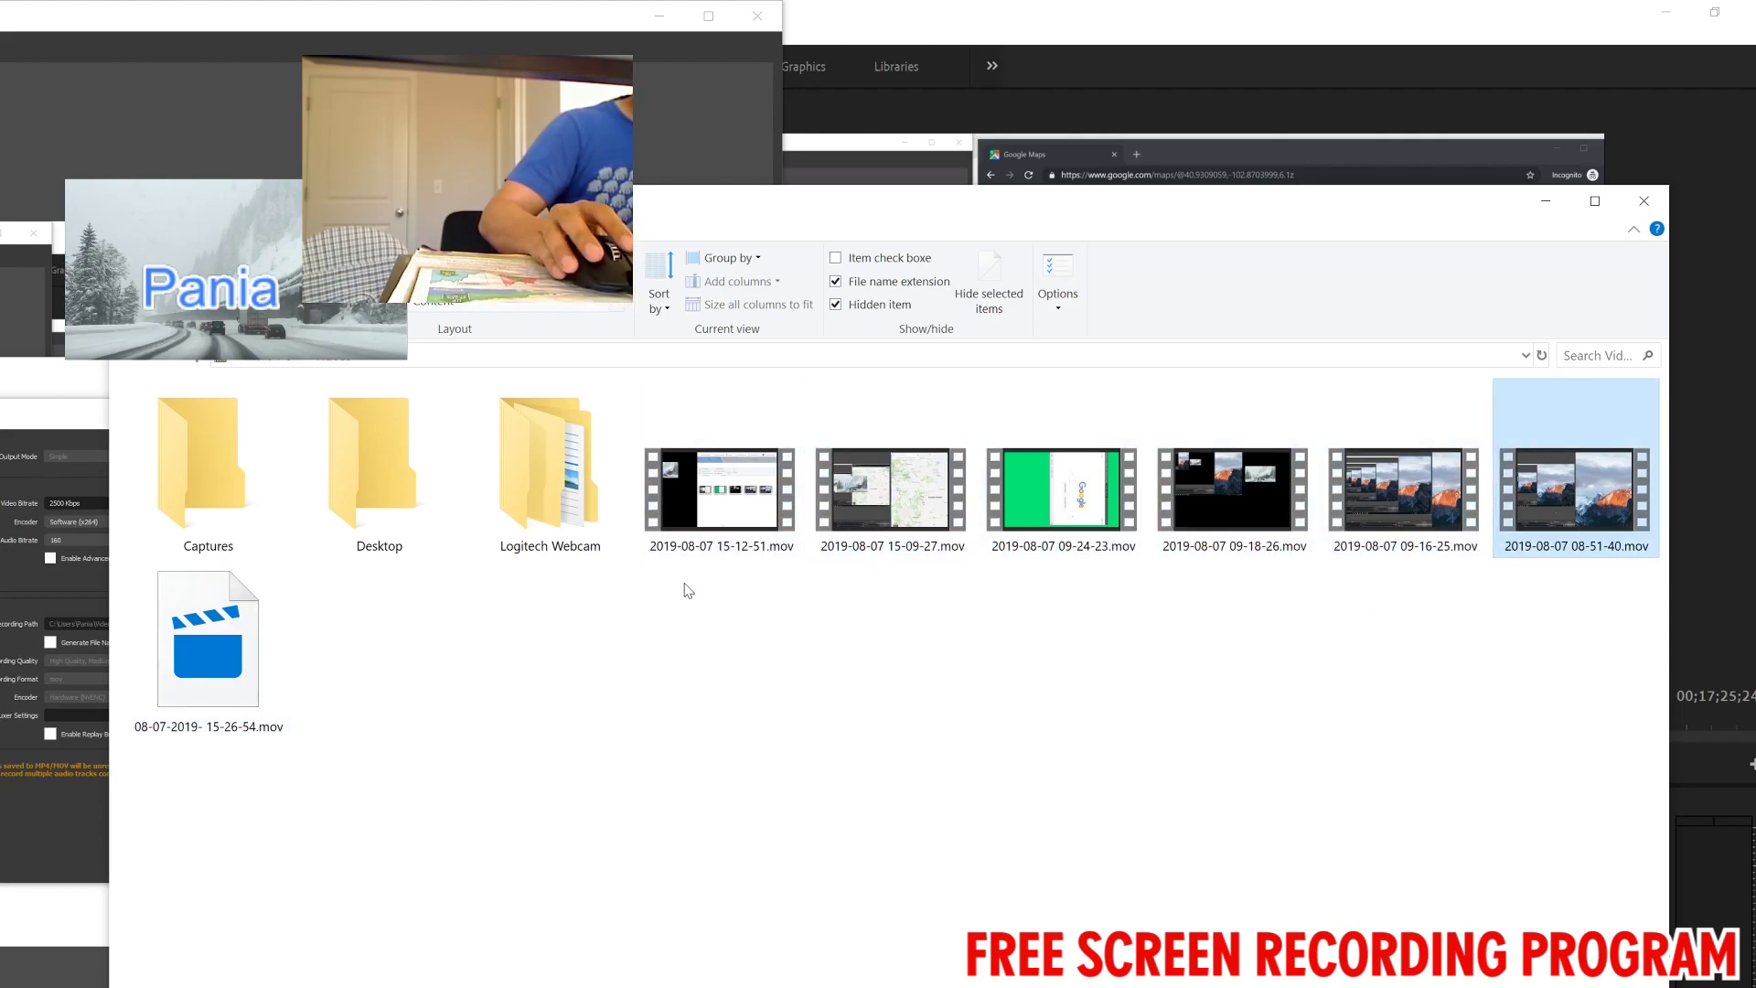
left_click_drag(1606, 694, 664, 441)
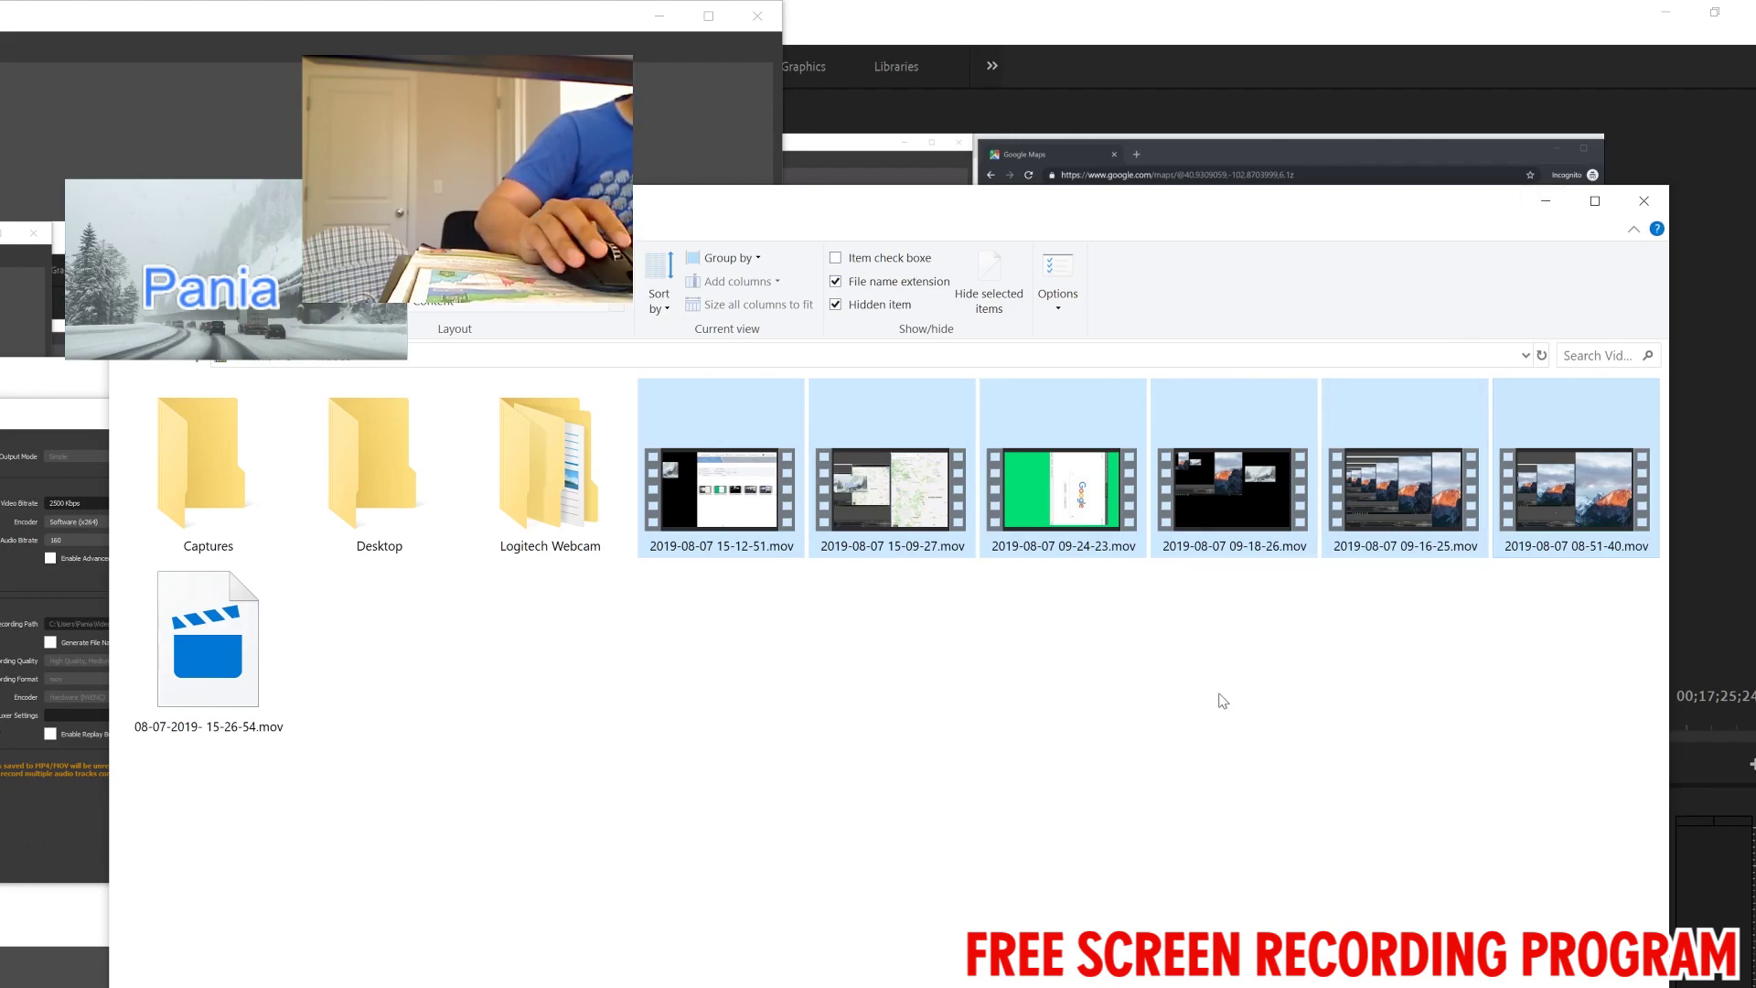
left_click(997, 686)
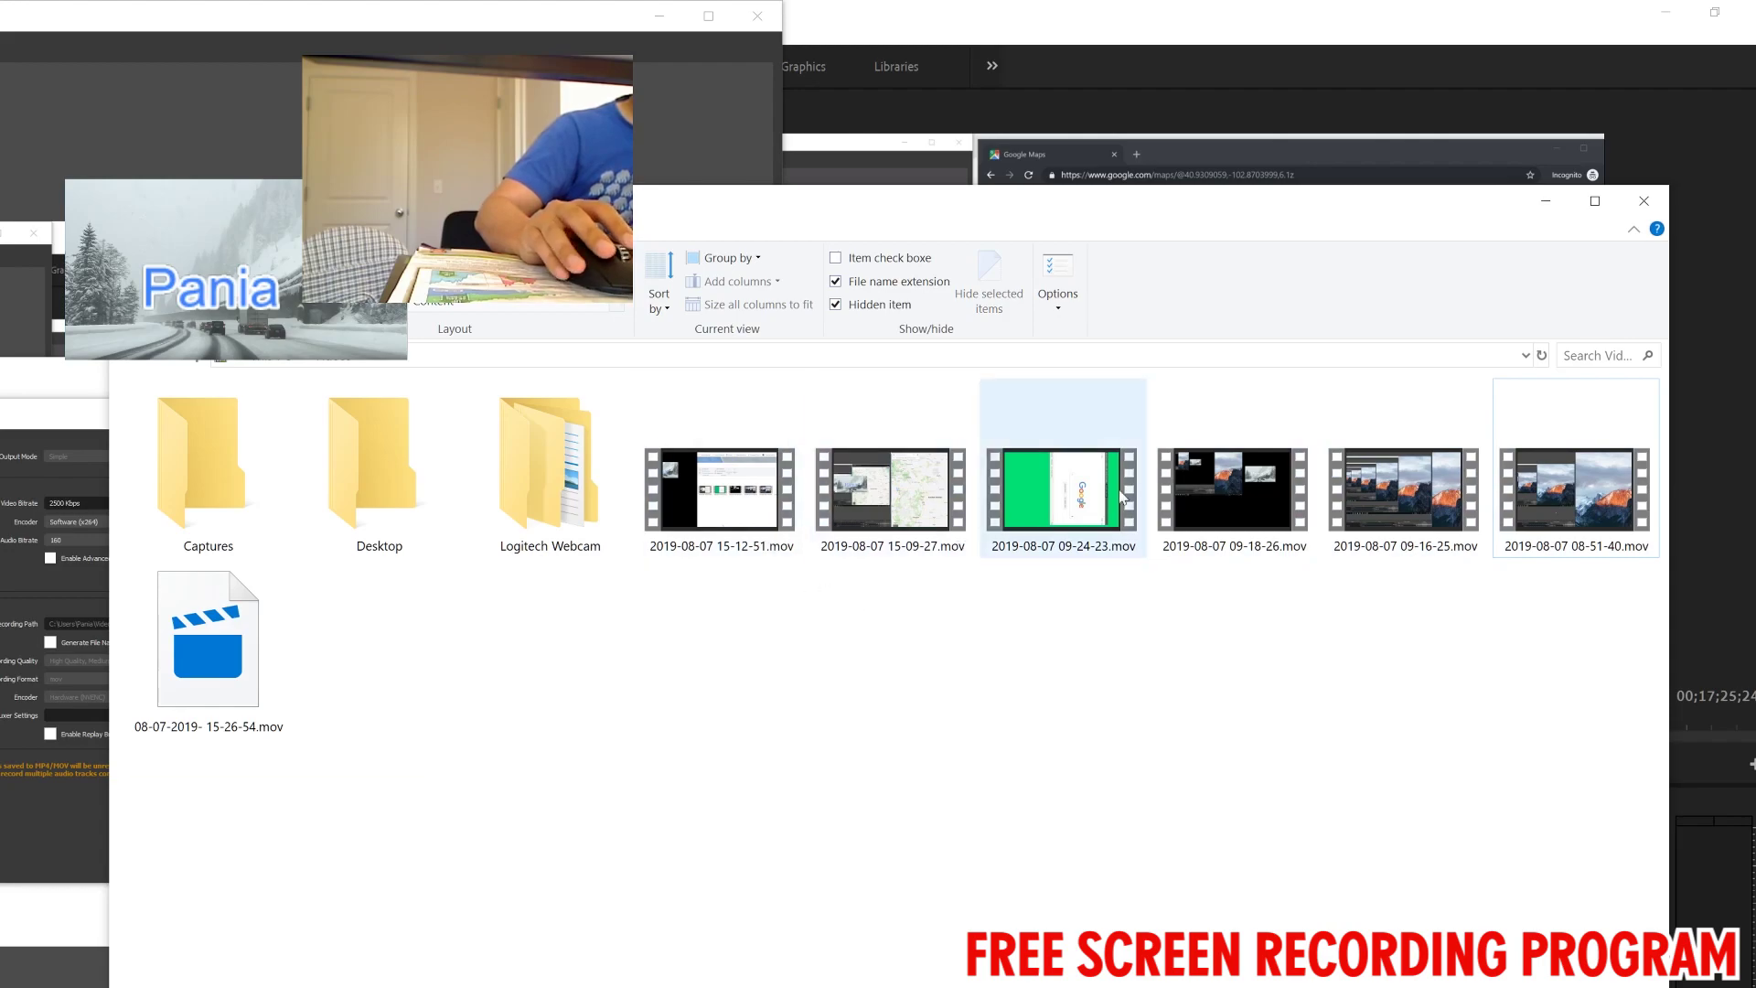
double_click(874, 510)
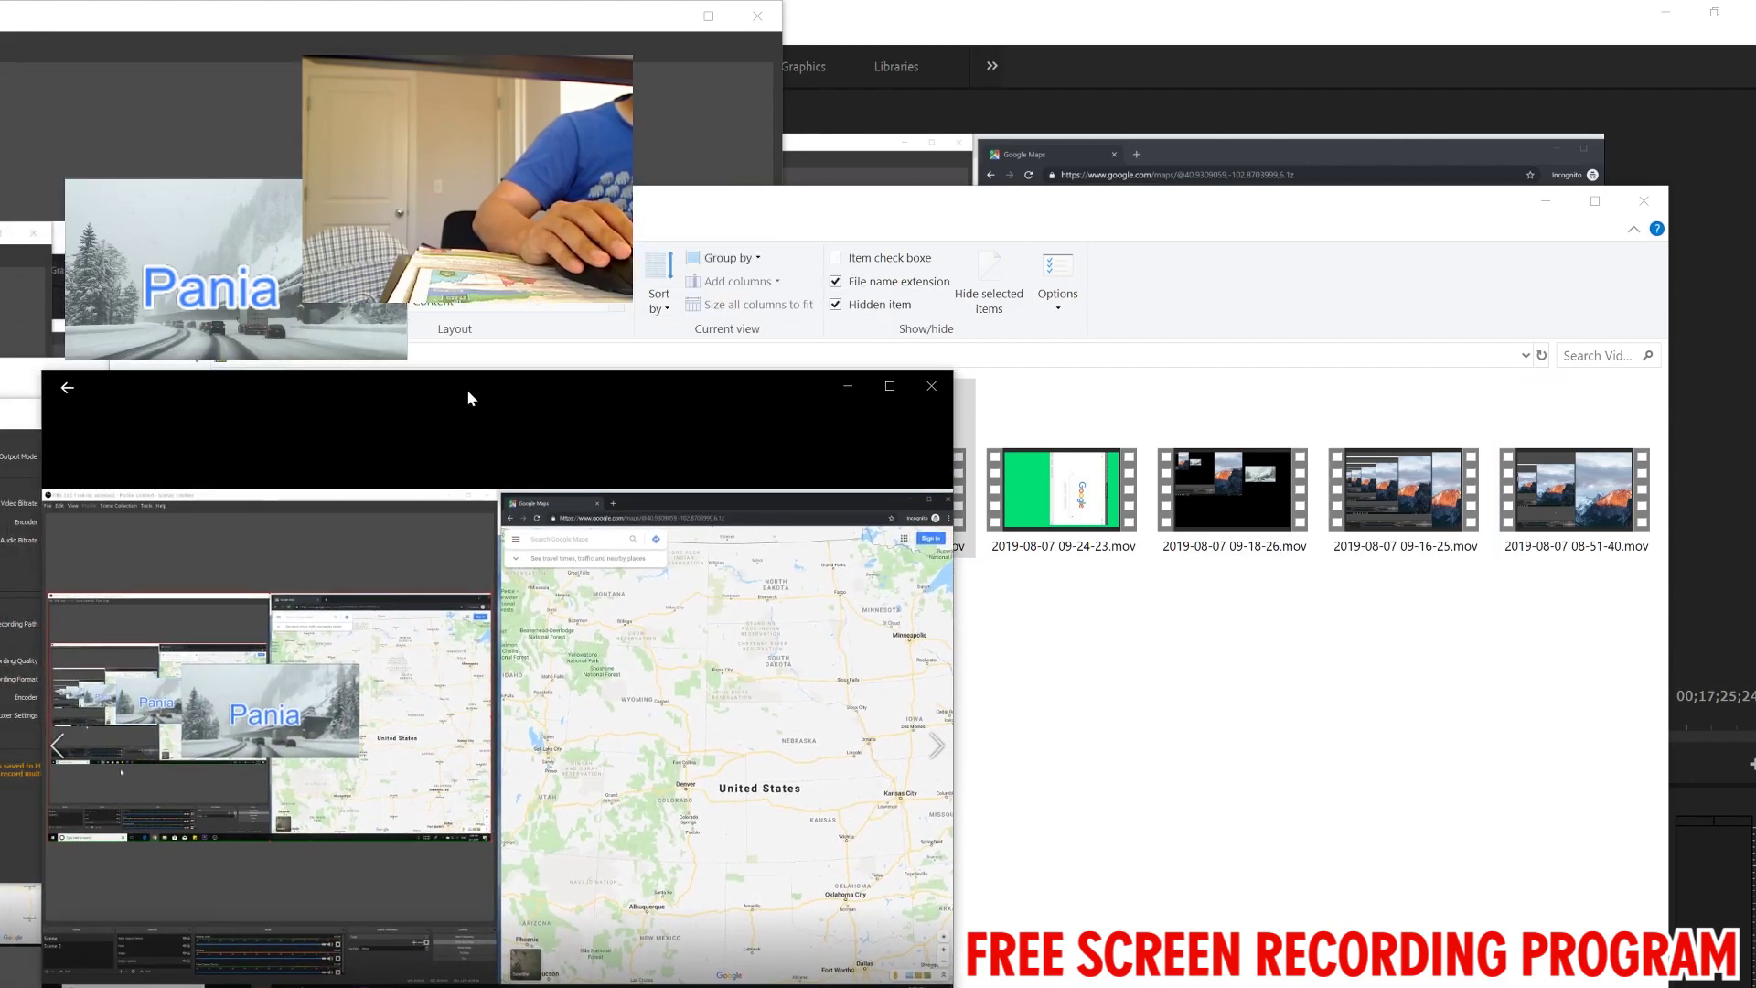
left_click_drag(467, 388, 659, 403)
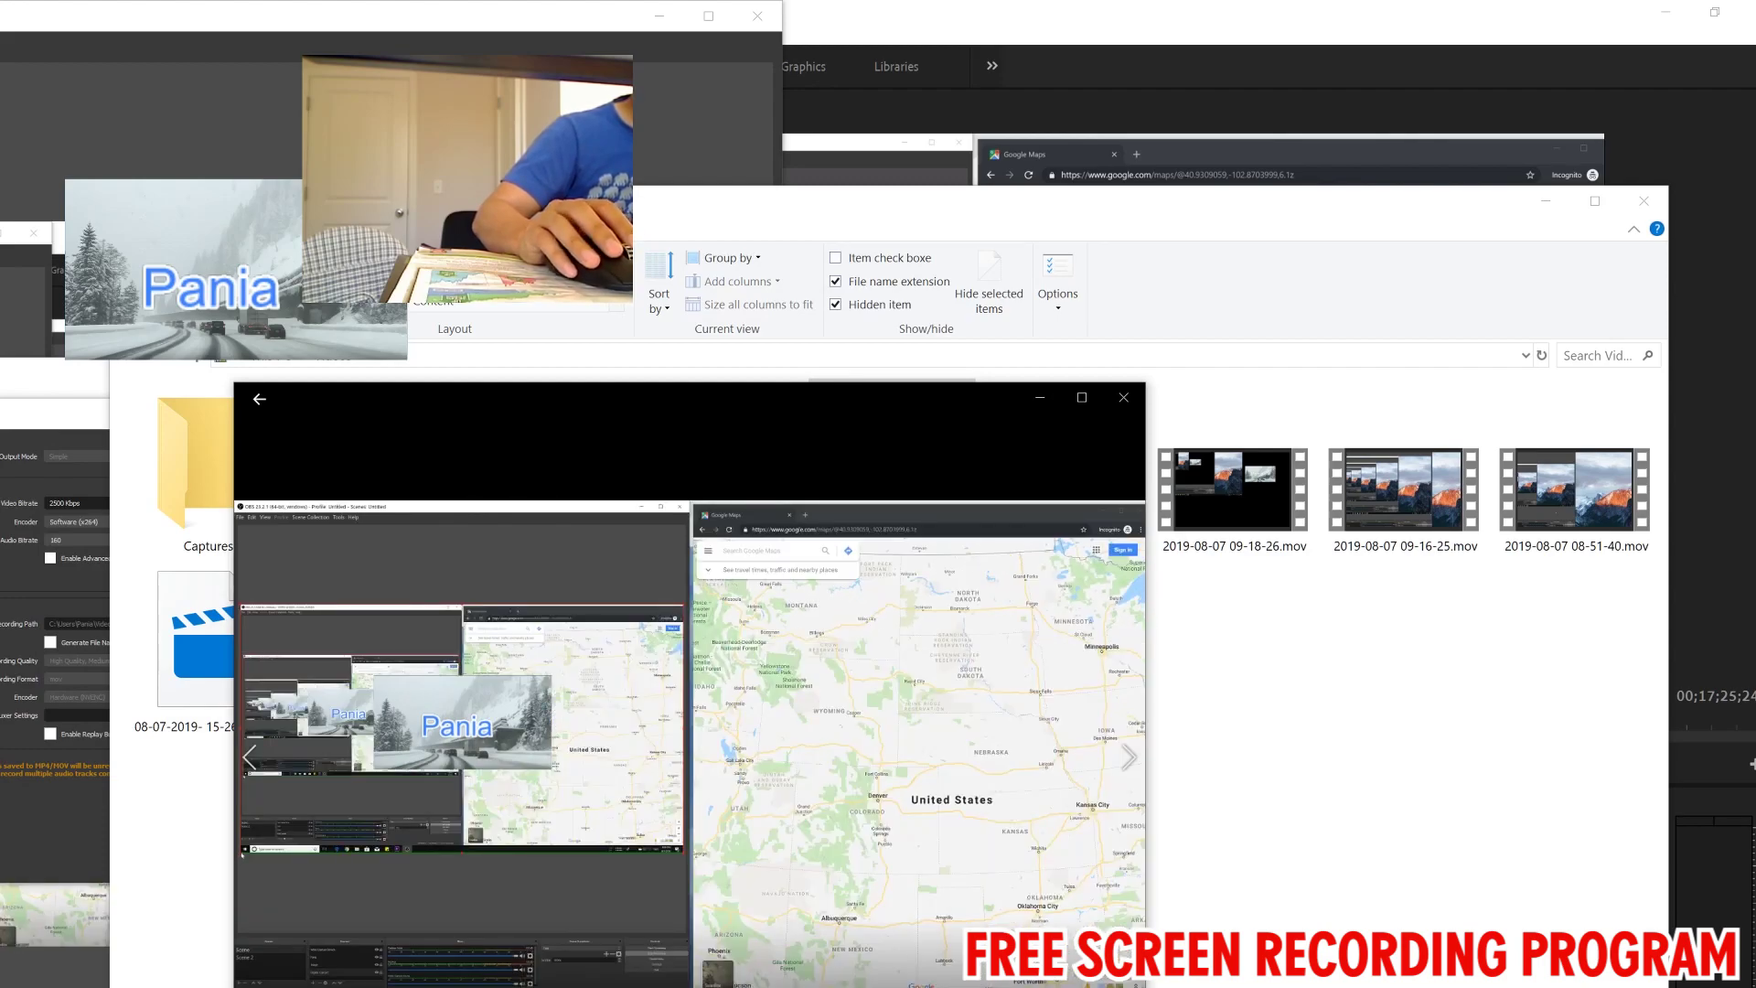
mouse_move(1142, 452)
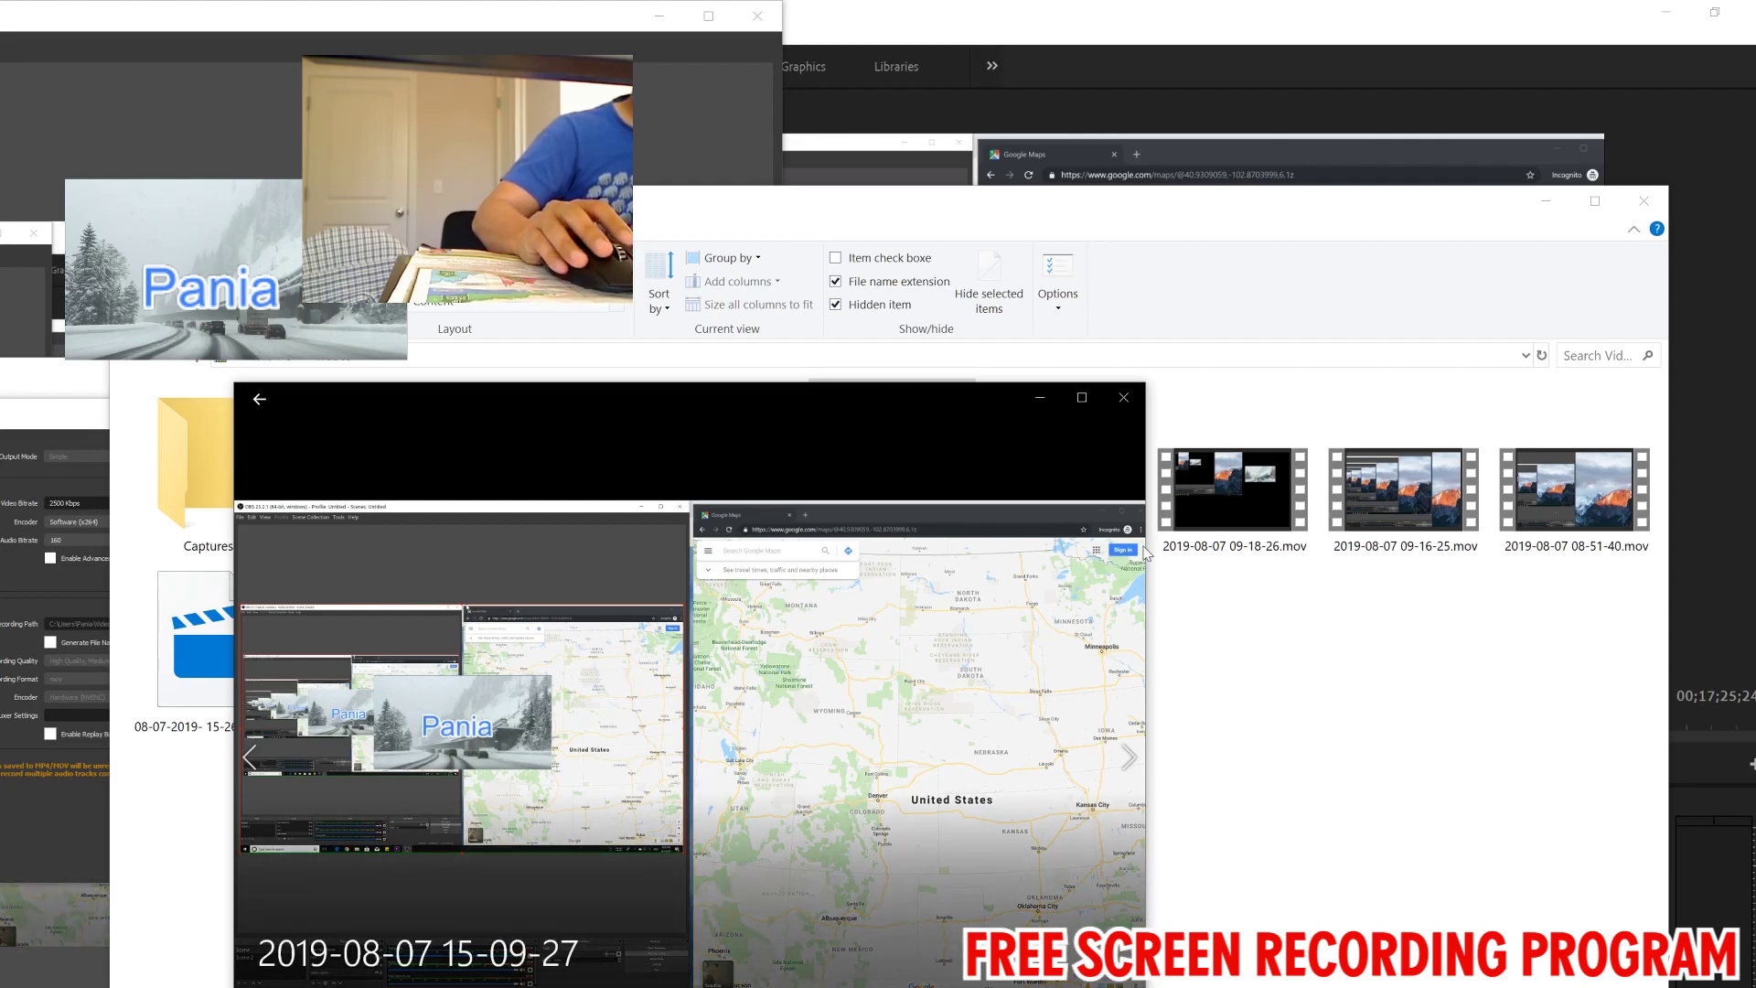
left_click(1124, 398)
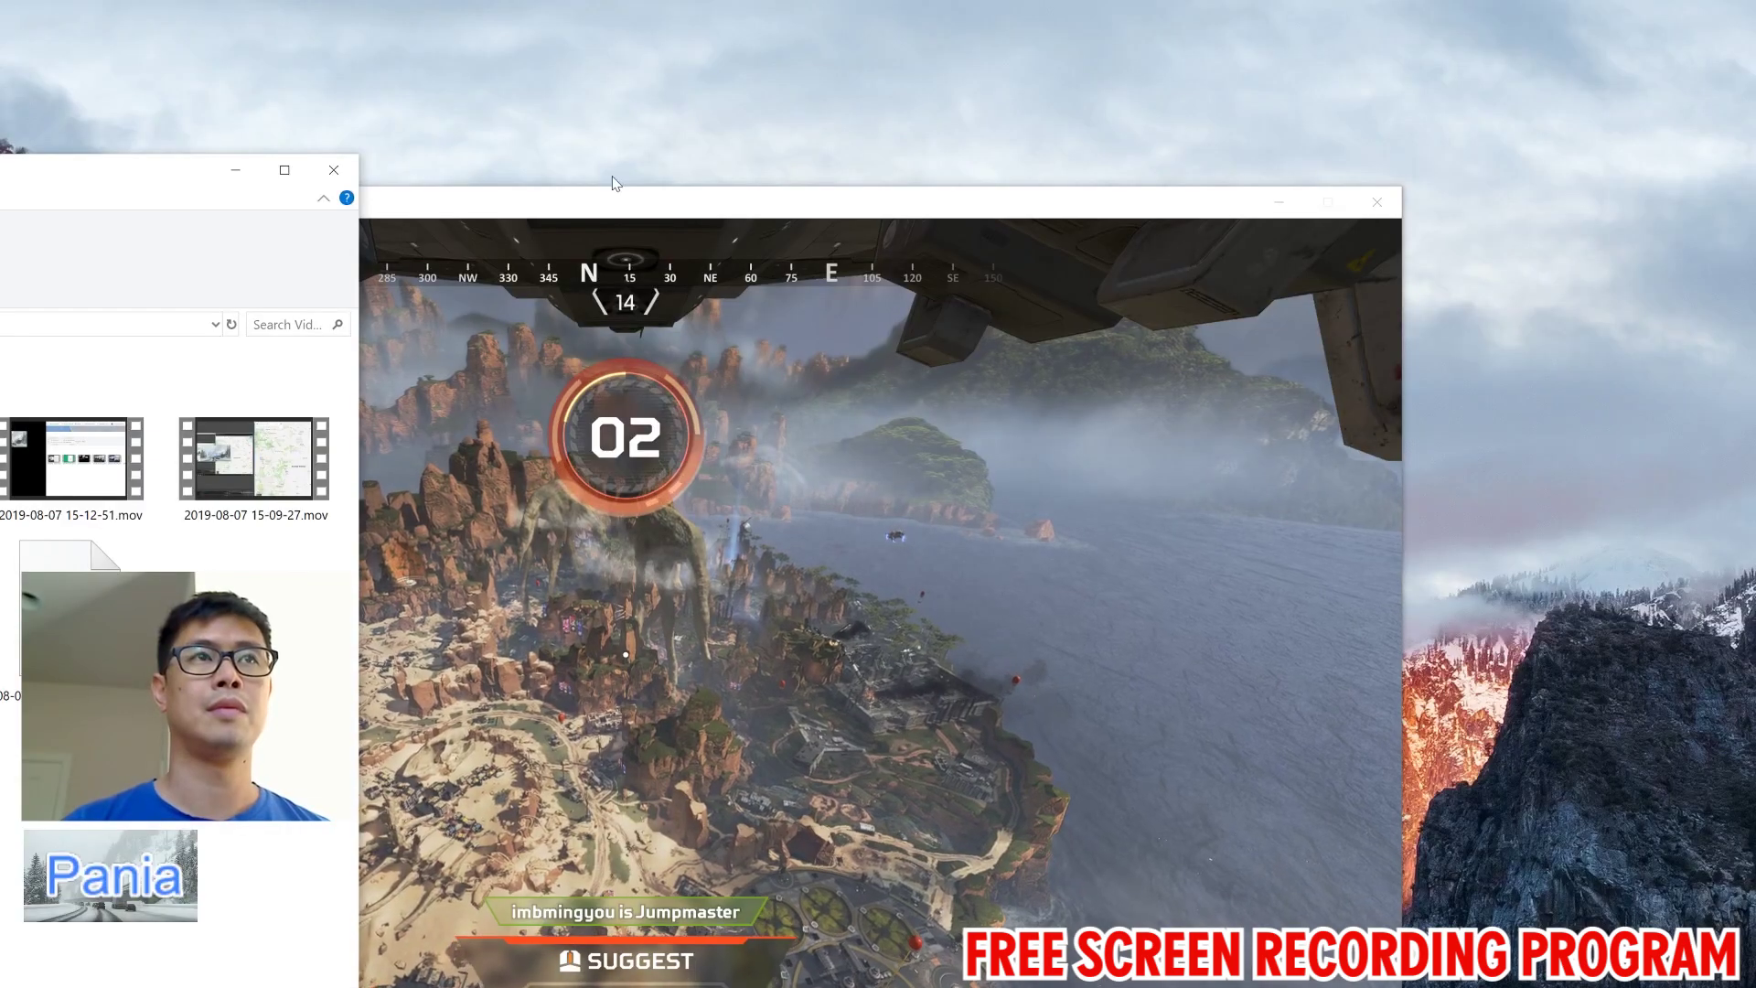
Put the videos folder window out of the way of the running game, and briefly view the game's inventory screen.
left_click(282, 168)
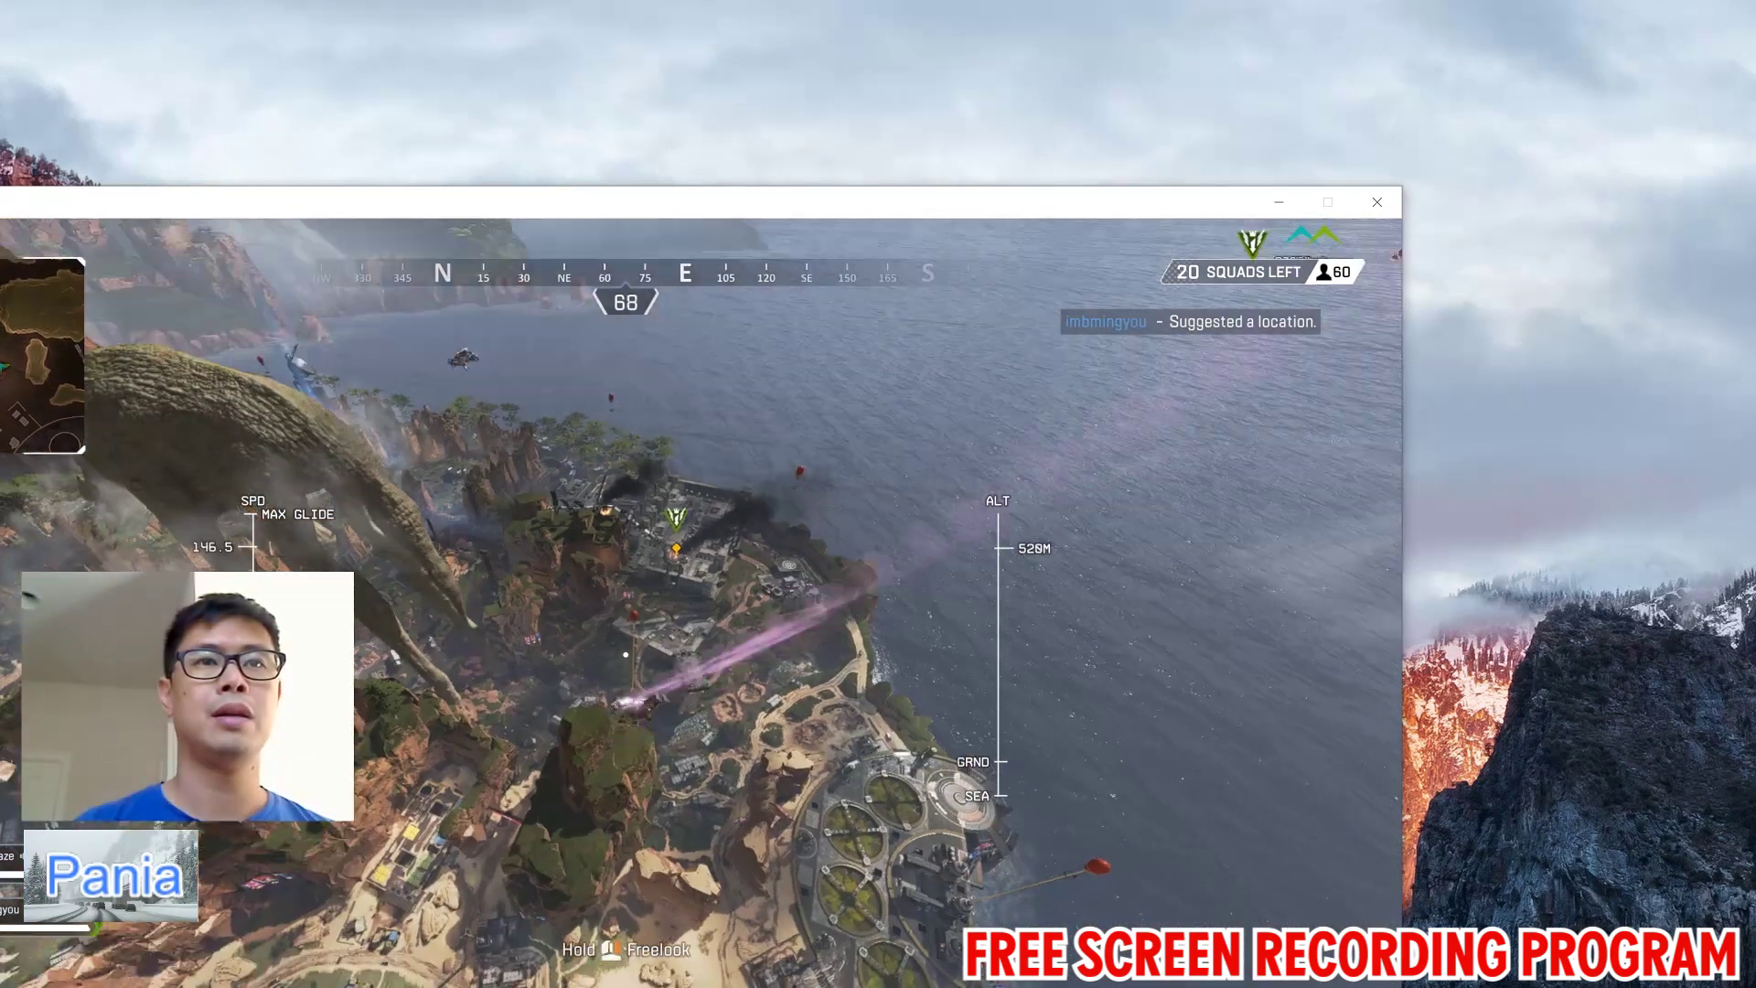
key("Tab")
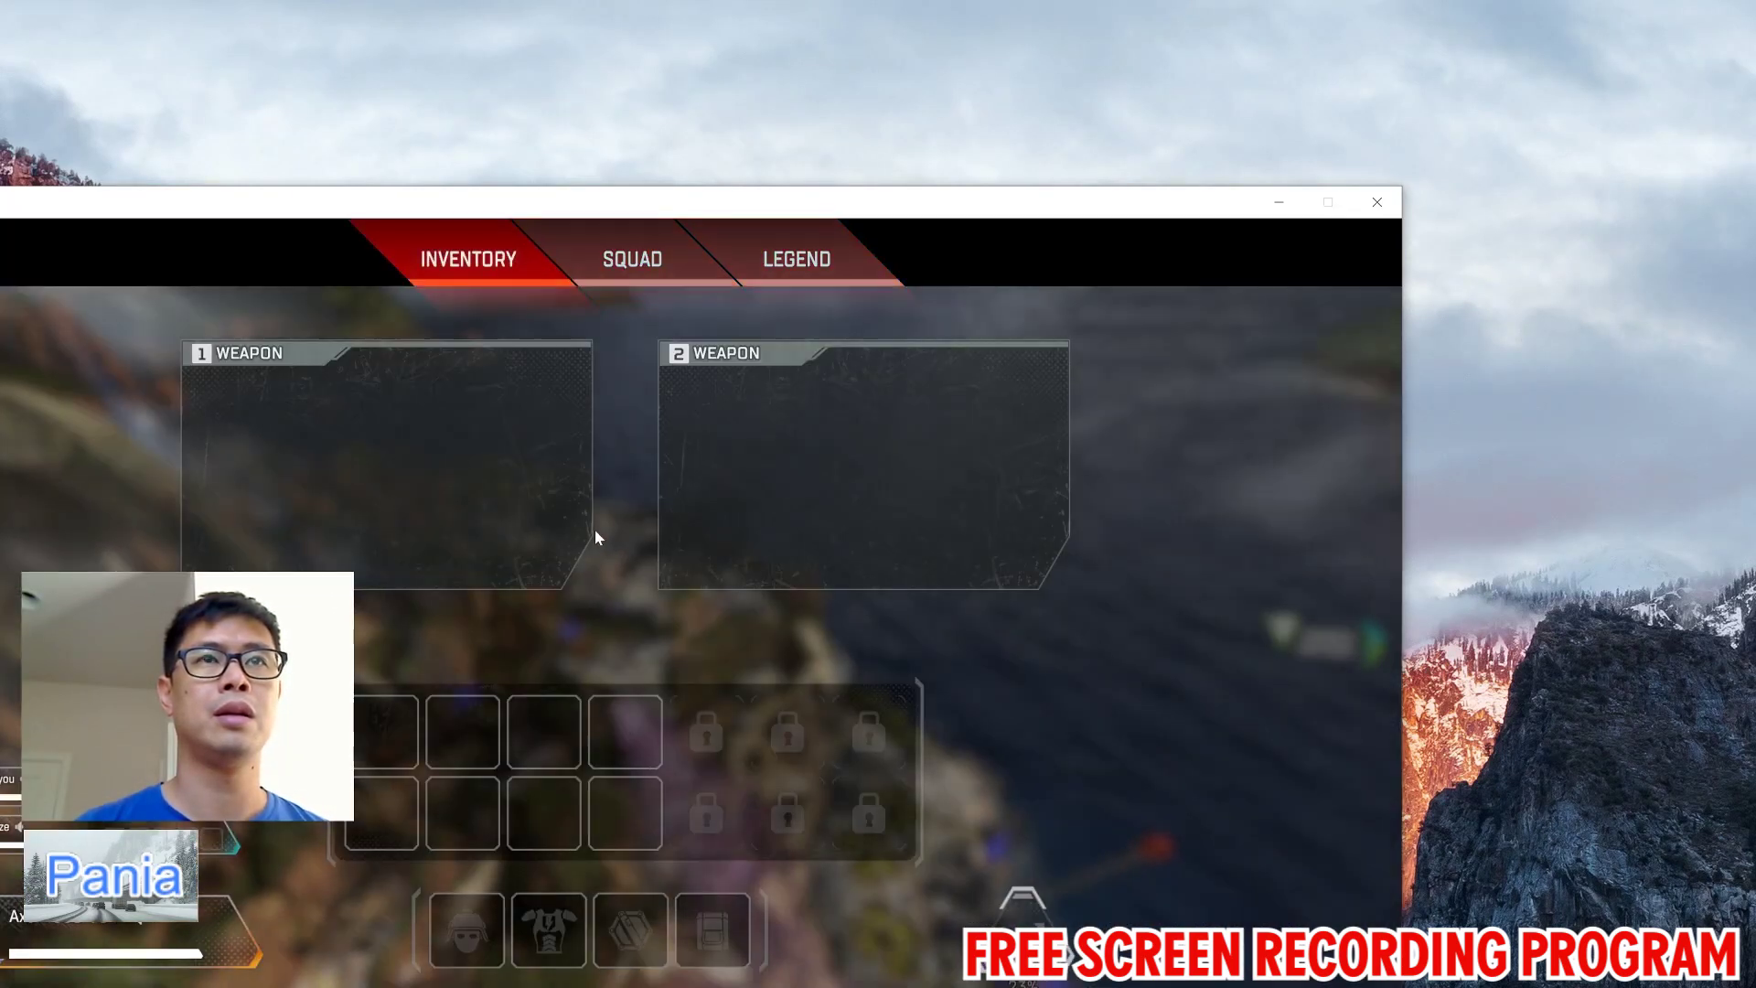
left_click(658, 259)
key("Tab")
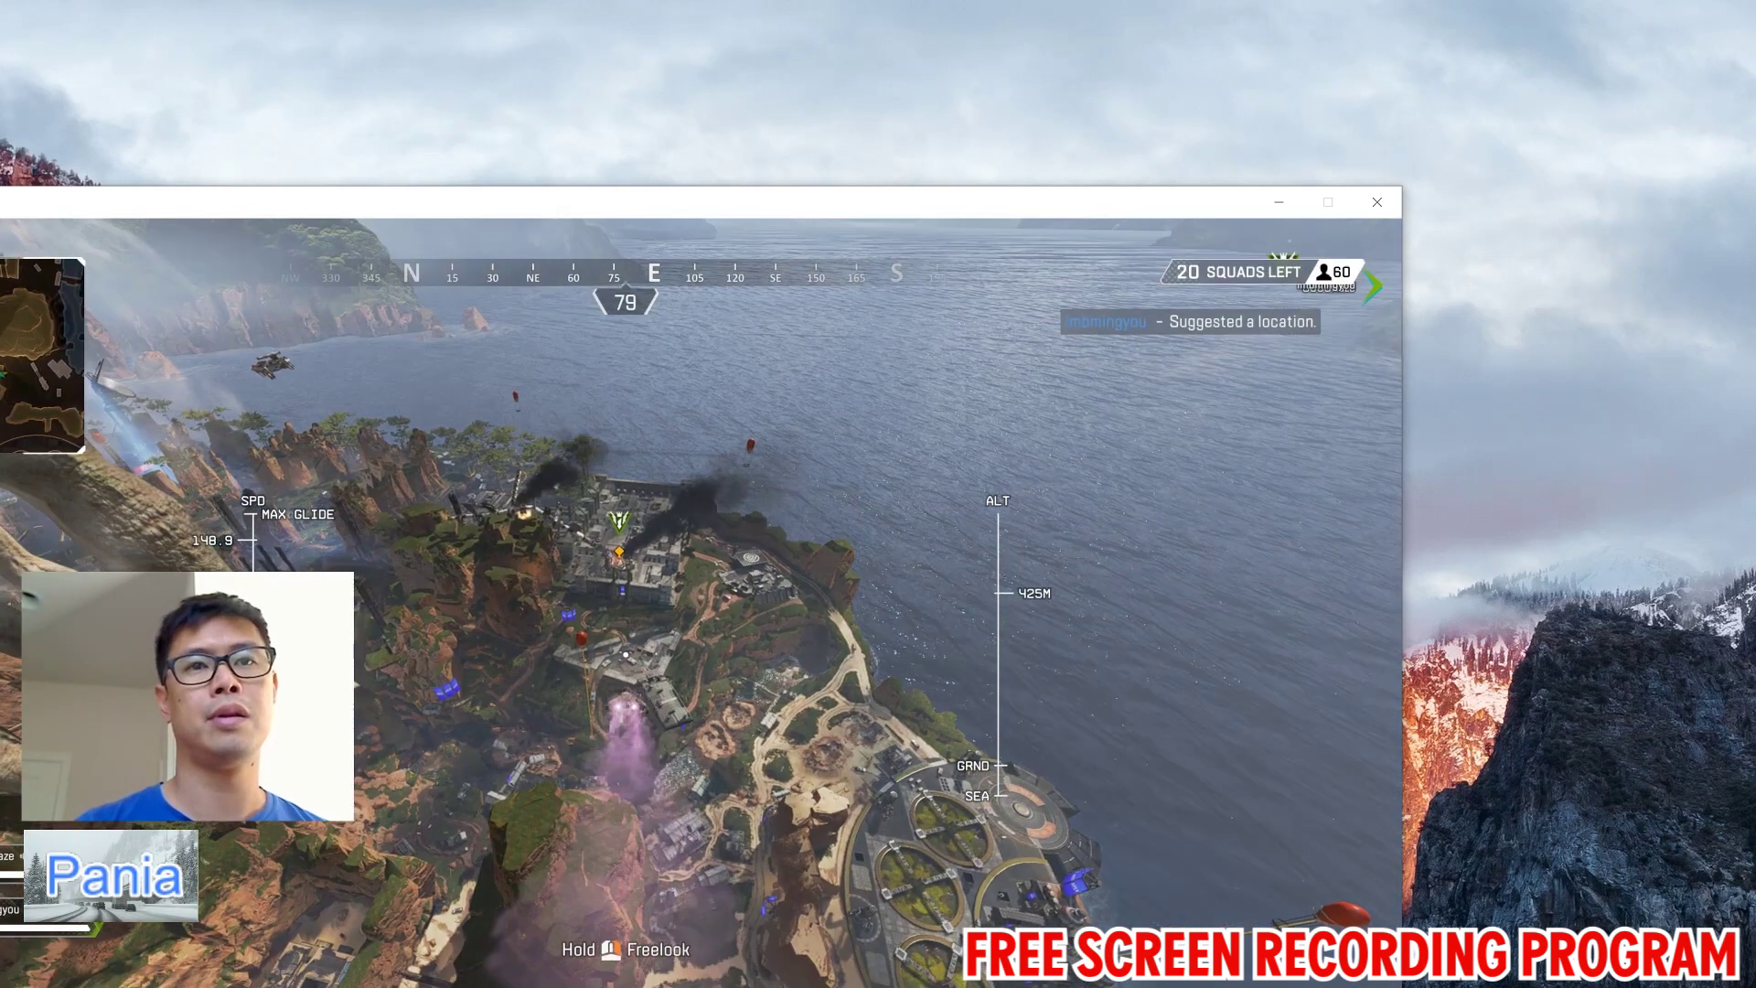